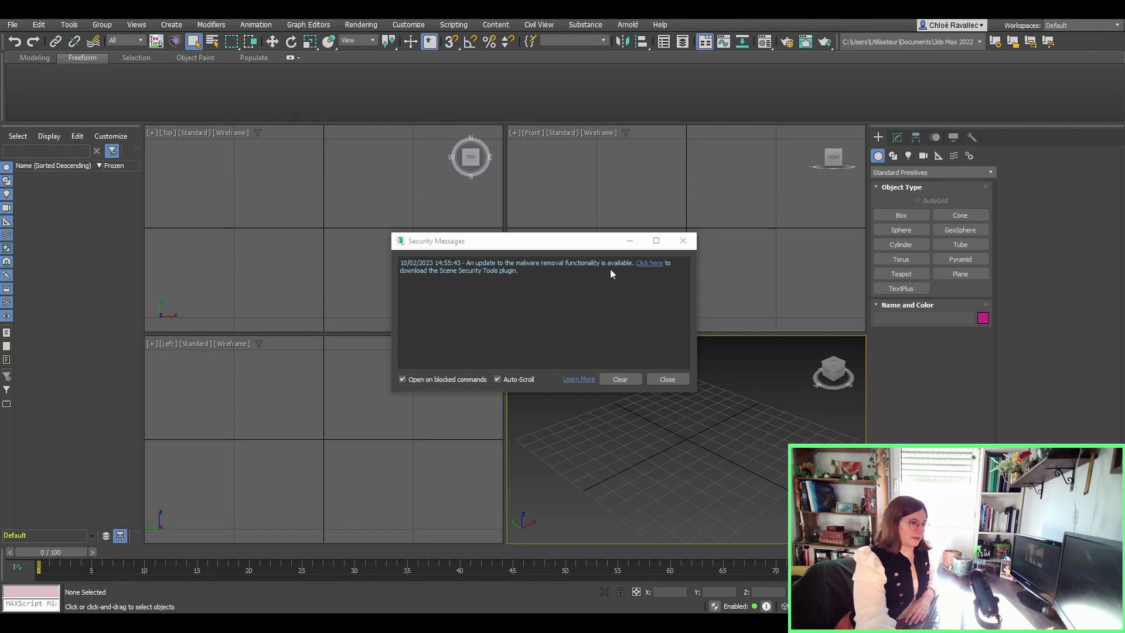
# Dismiss the Security Messages window.
pyautogui.click(684, 242)
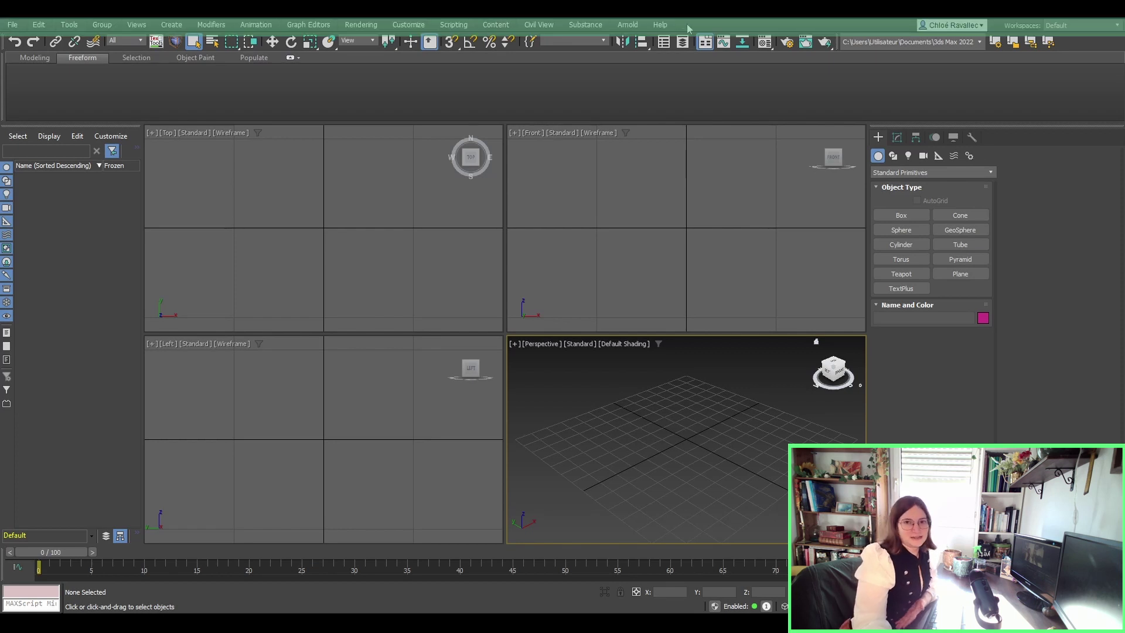
pyautogui.click(13, 24)
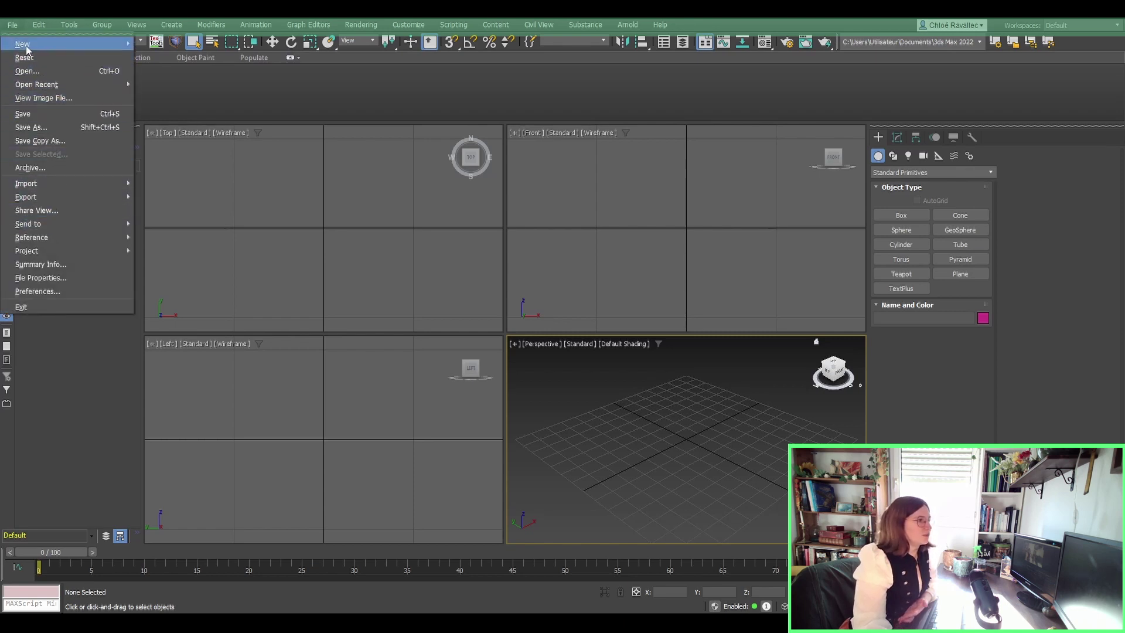
pyautogui.click(311, 93)
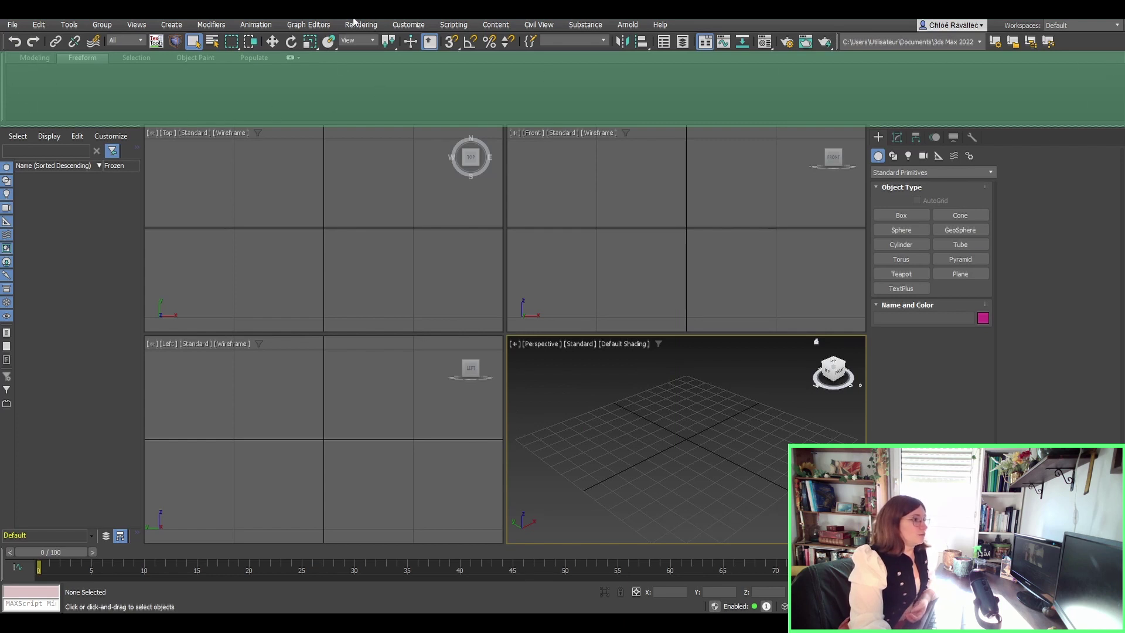
# Hide the Ribbon from the interface.
pyautogui.click(414, 24)
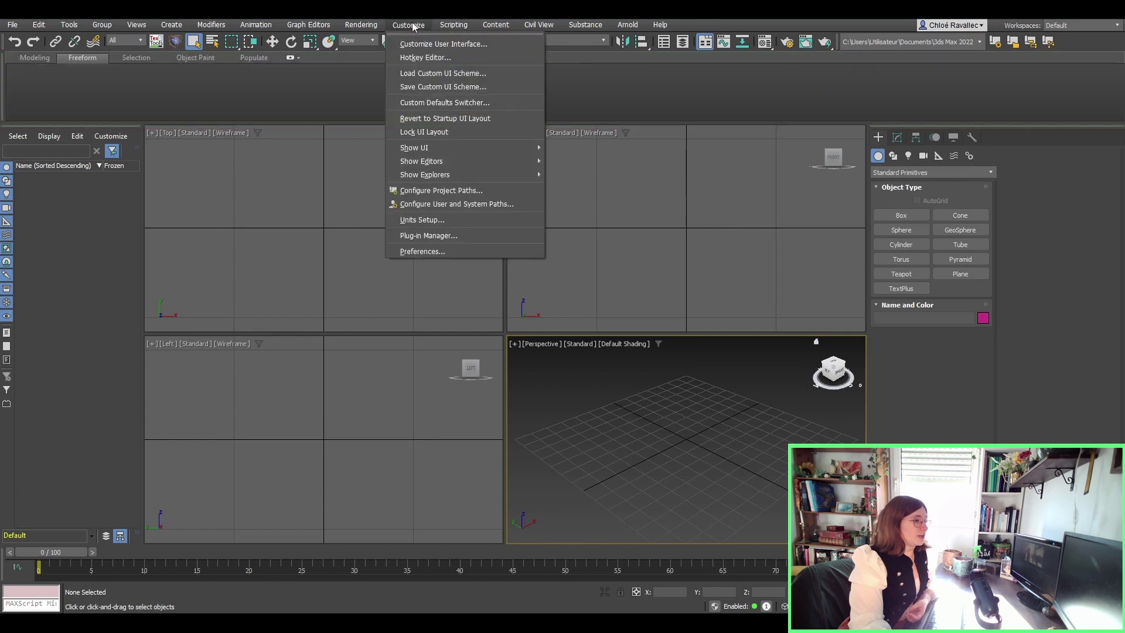
pyautogui.moveTo(431, 150)
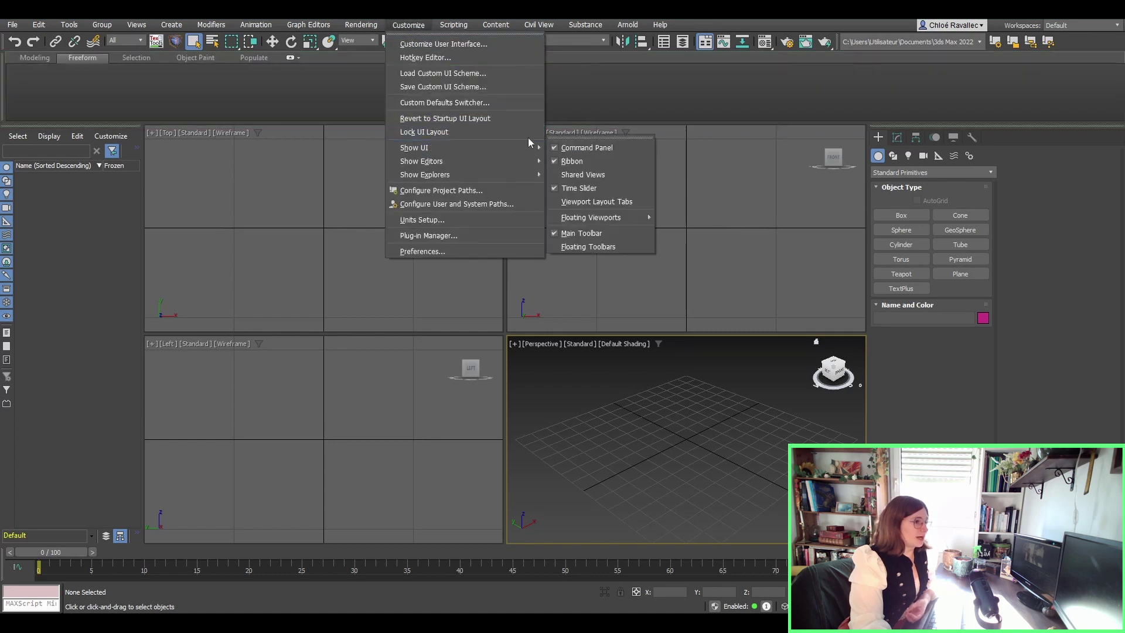
pyautogui.click(573, 134)
pyautogui.click(409, 24)
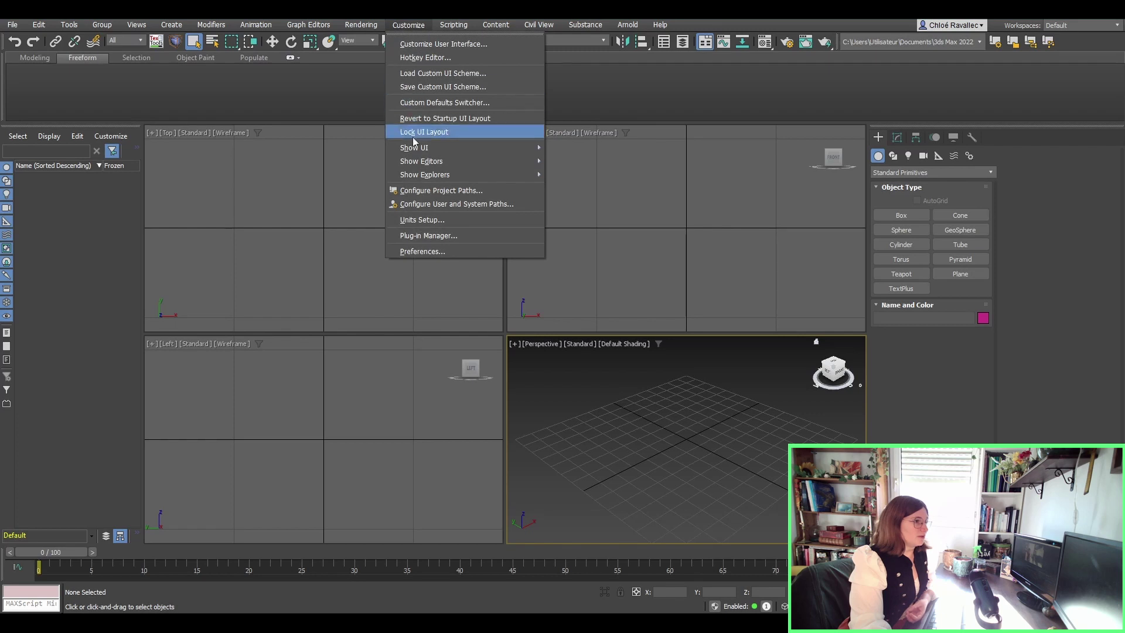
pyautogui.moveTo(415, 148)
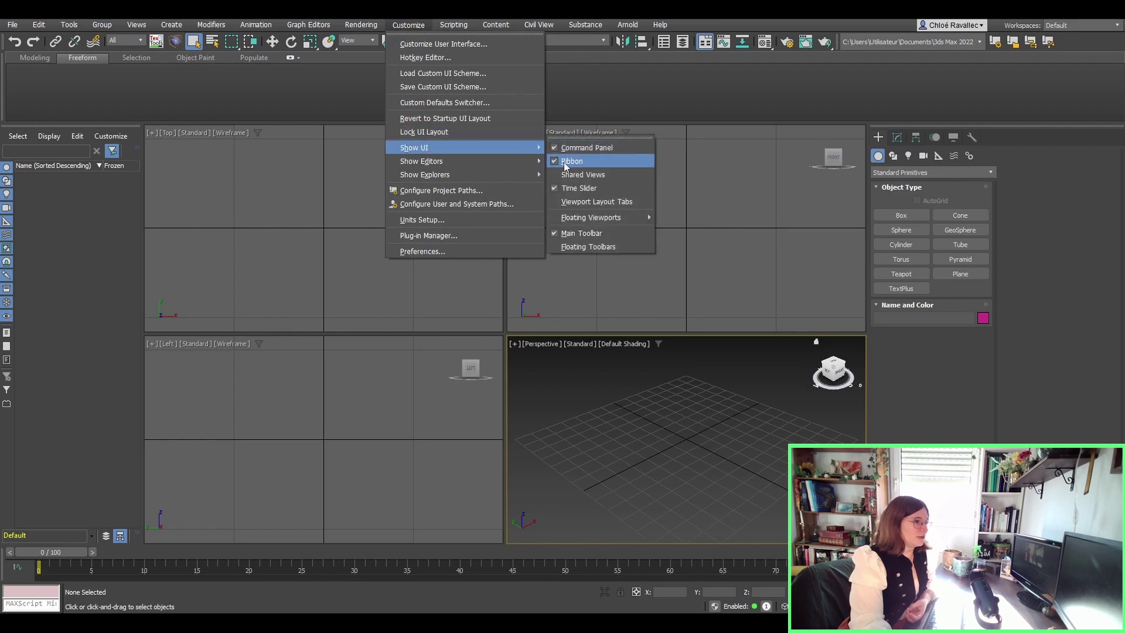
pyautogui.click(592, 162)
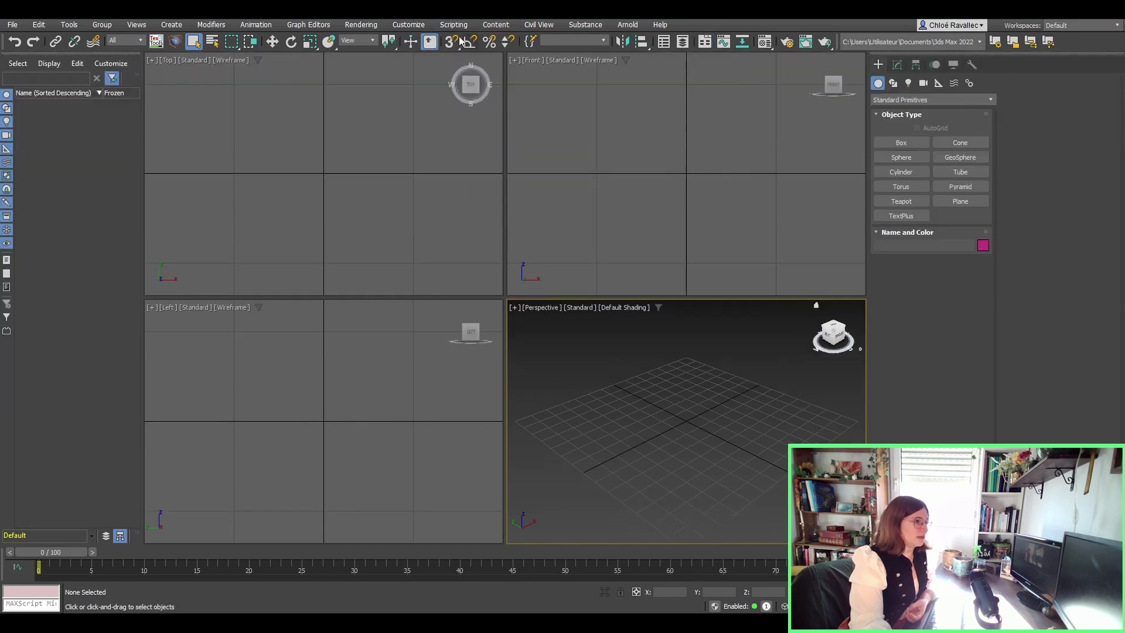
# Show the Ribbon in the interface again.
pyautogui.click(396, 25)
pyautogui.moveTo(414, 148)
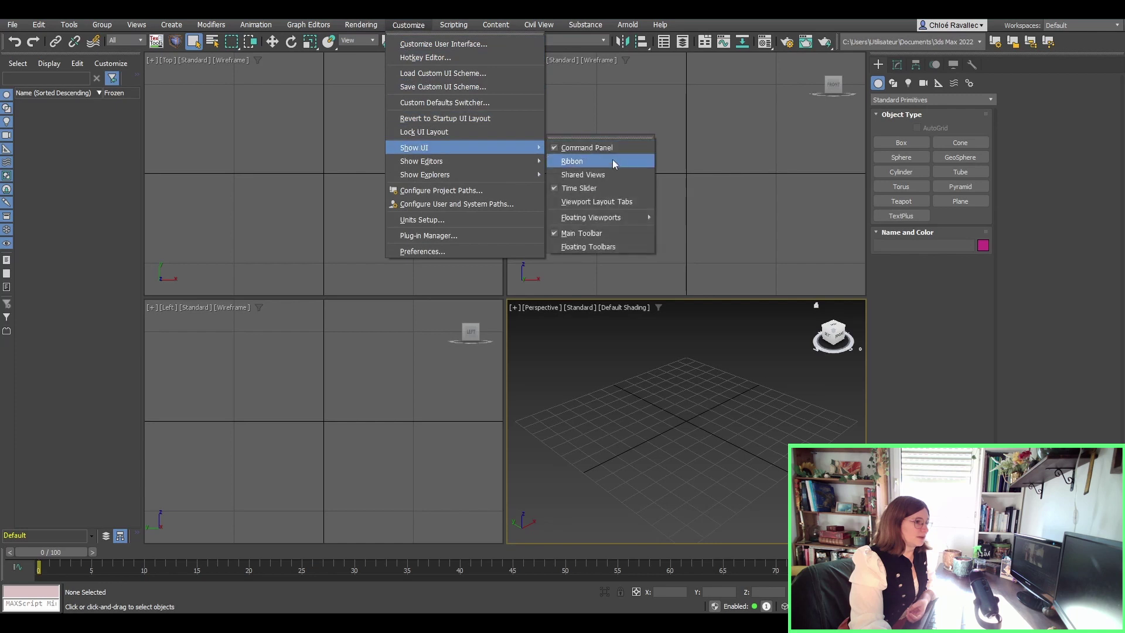
pyautogui.click(613, 159)
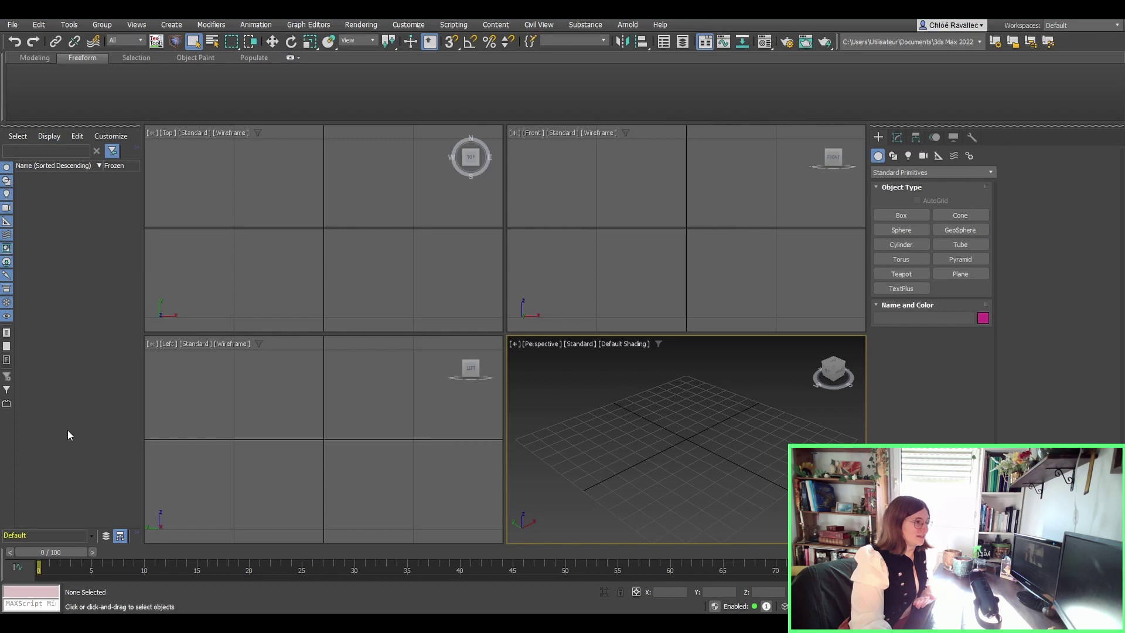
# Open an additional Scene Explorer and dock it above the viewports as the second tab after the Ribbon.
pyautogui.click(665, 44)
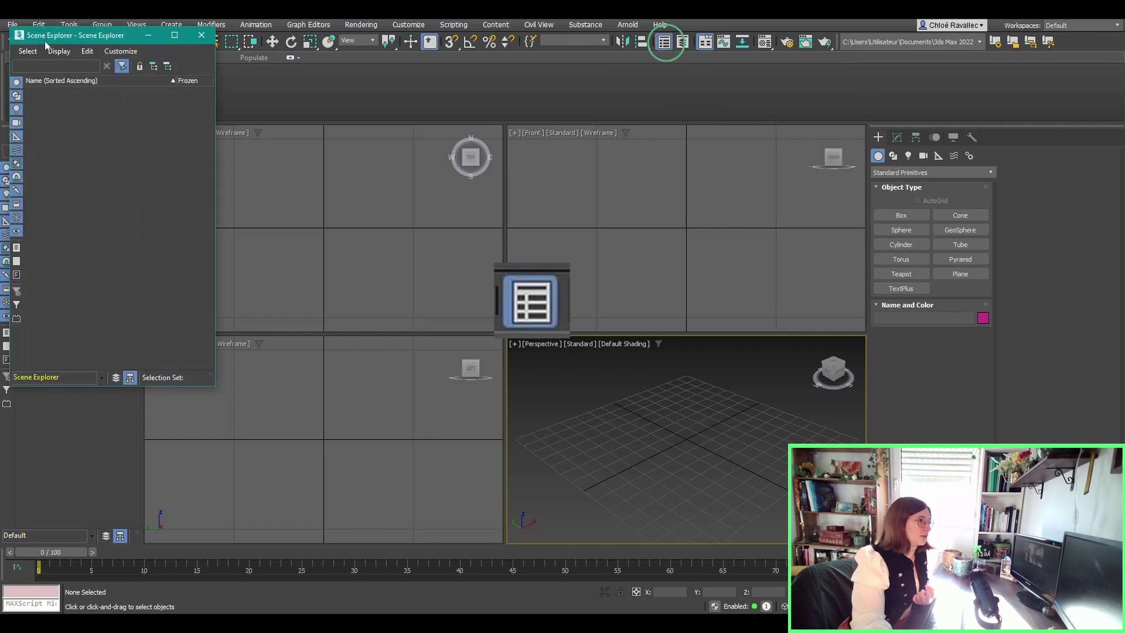
pyautogui.moveTo(46, 46); pyautogui.dragTo(516, 65)
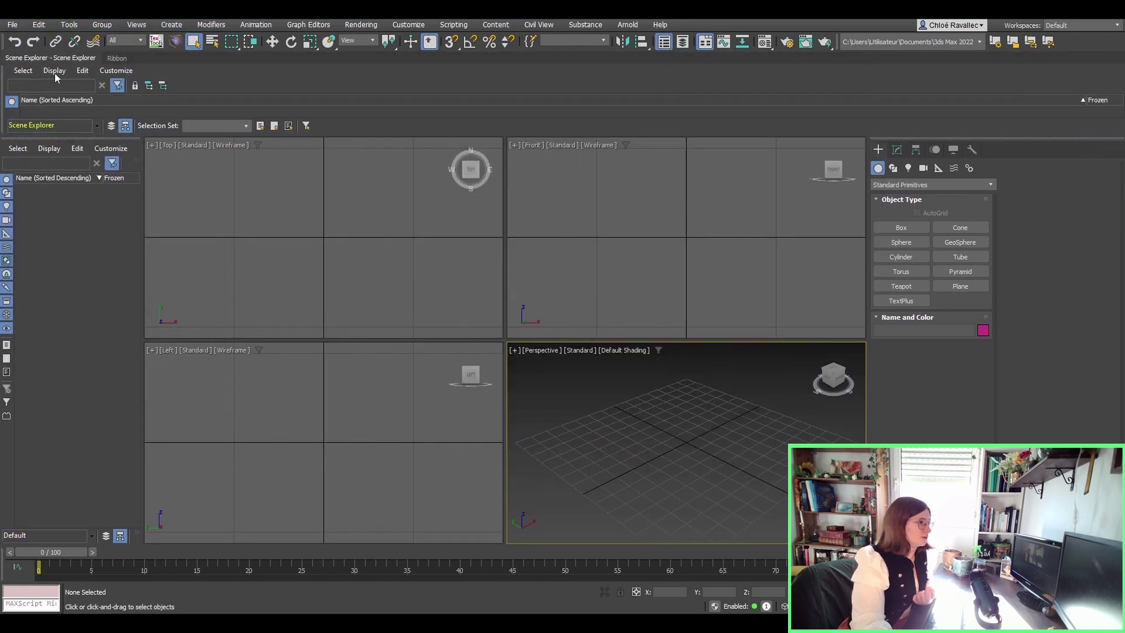
pyautogui.moveTo(59, 58); pyautogui.dragTo(123, 58)
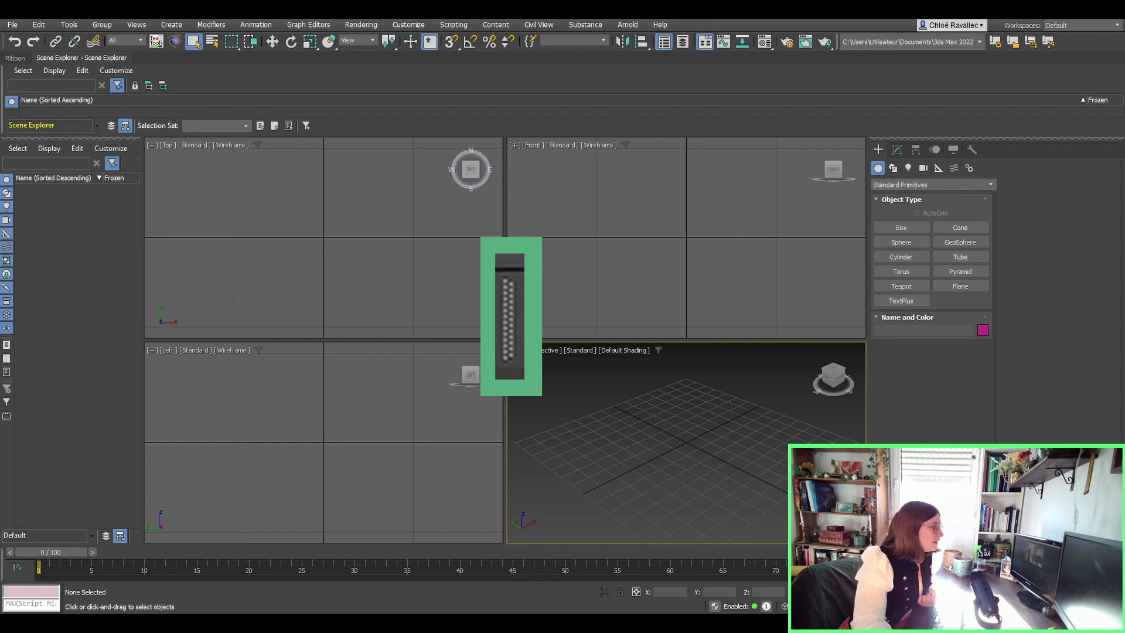
# Undock the additional Scene Explorer into a floating window and close it.
pyautogui.moveTo(1, 85); pyautogui.dragTo(422, 332)
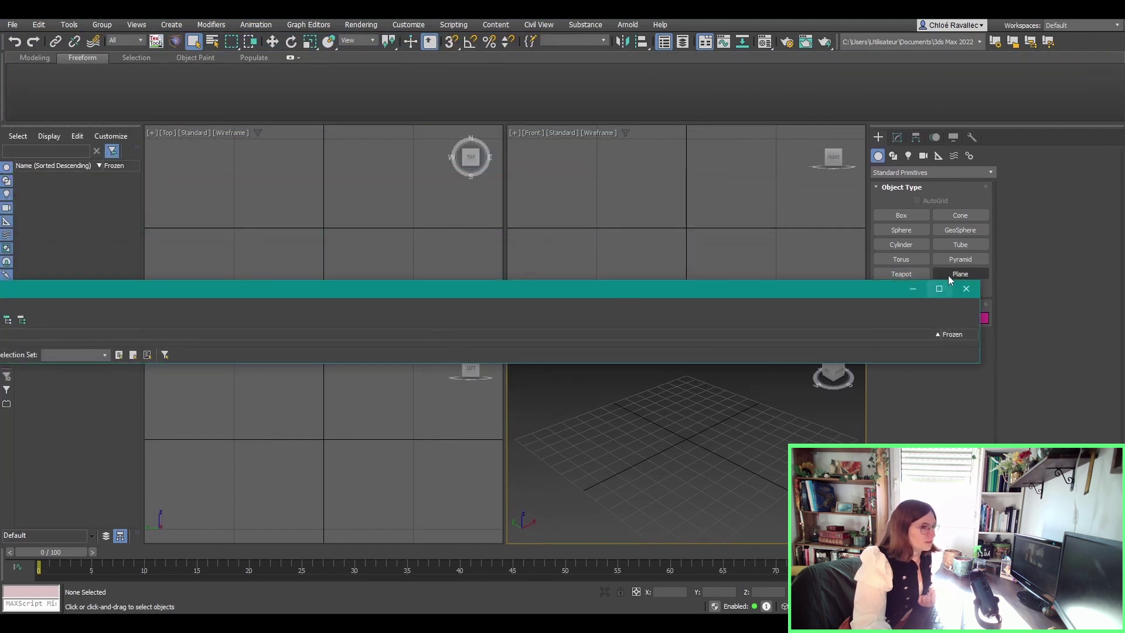
pyautogui.click(966, 288)
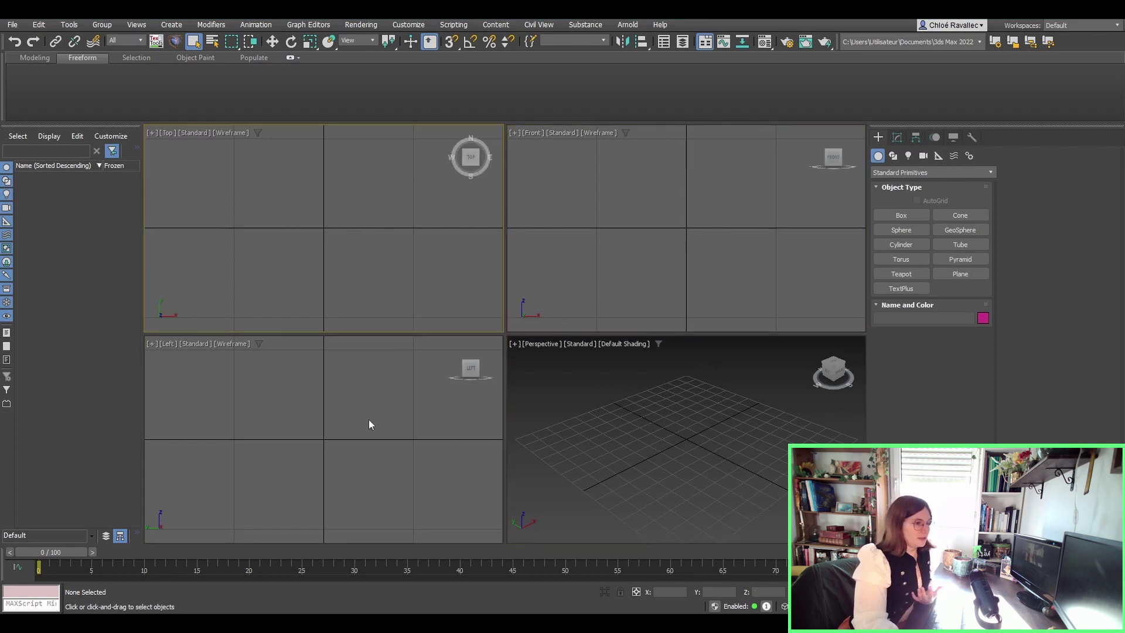
# Make Perspective the active viewport and maximize it in place of the four-view layout.
pyautogui.click(582, 233)
pyautogui.click(570, 446)
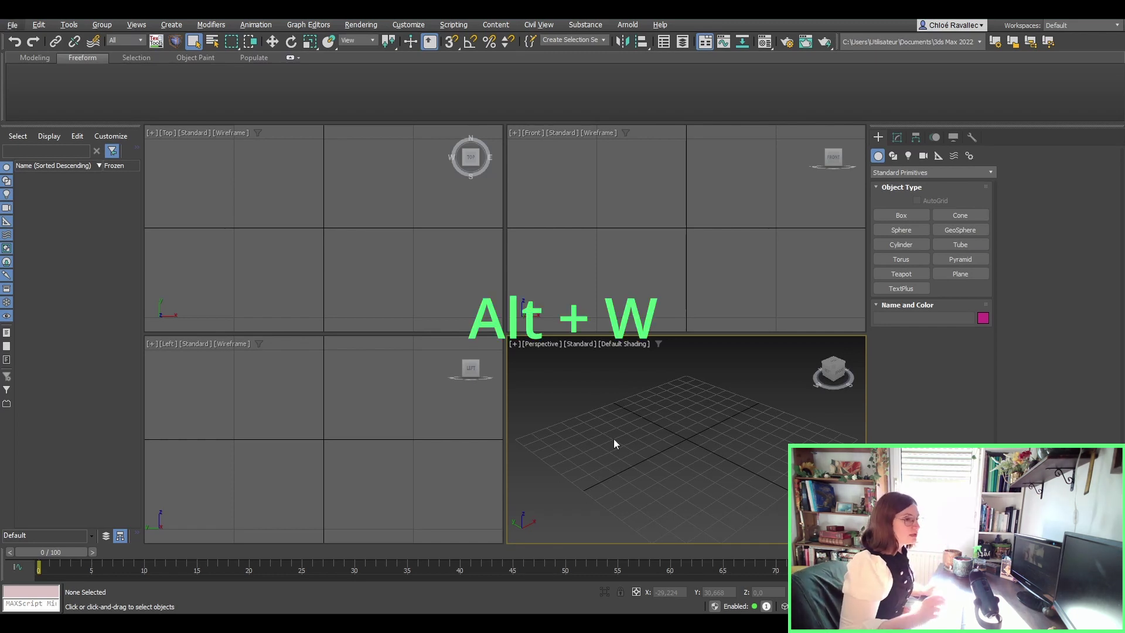
pyautogui.click(552, 254)
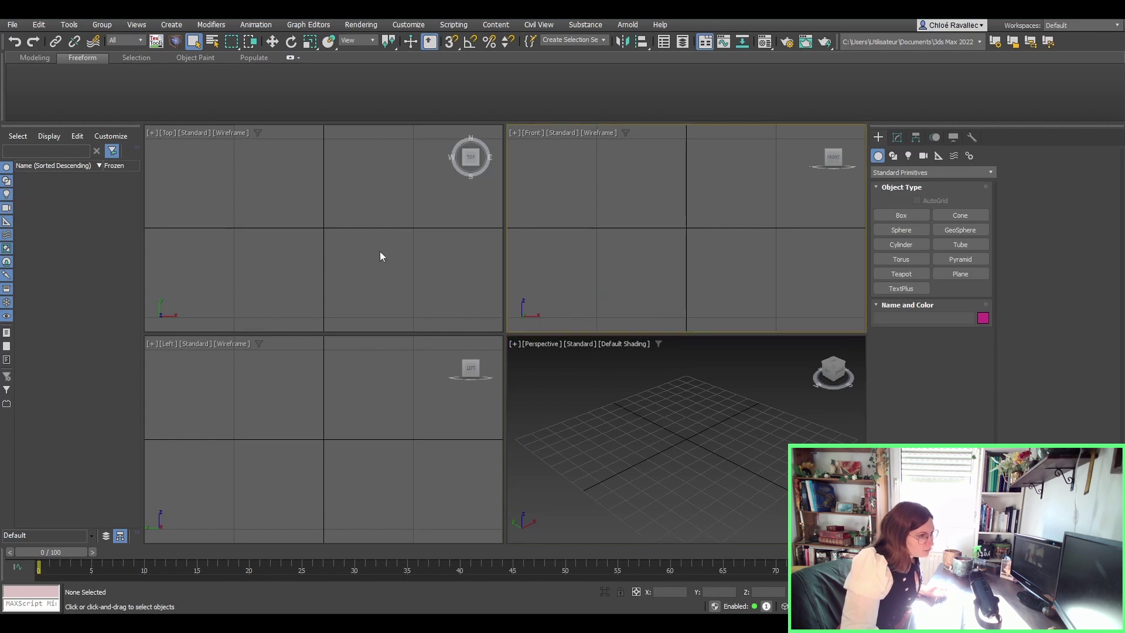
pyautogui.click(380, 251)
pyautogui.click(470, 417)
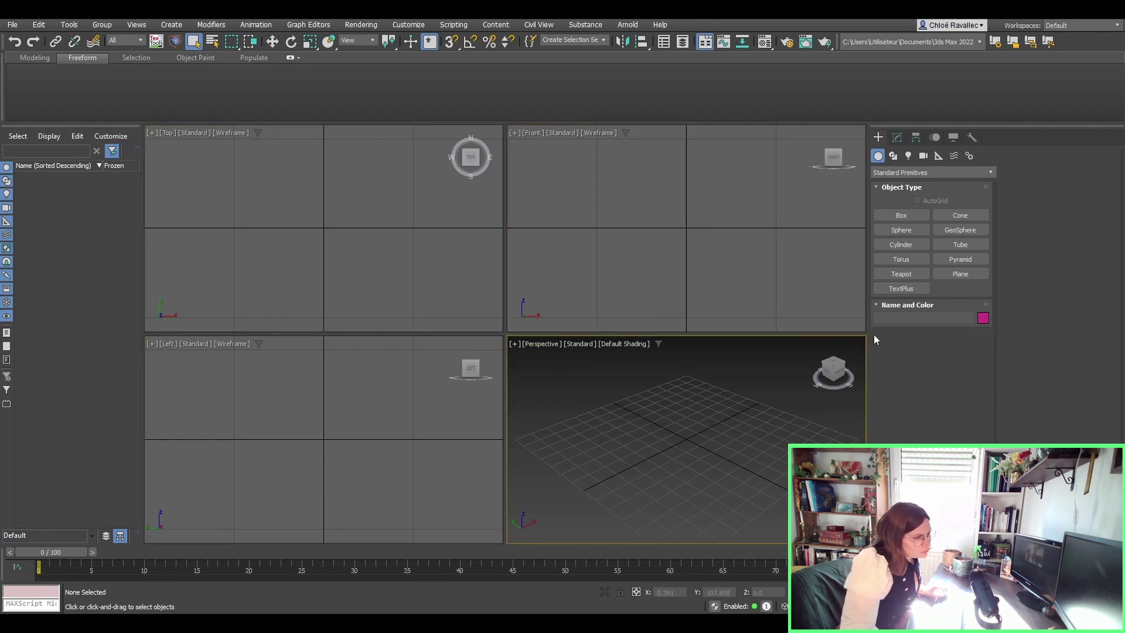
pyautogui.click(567, 272)
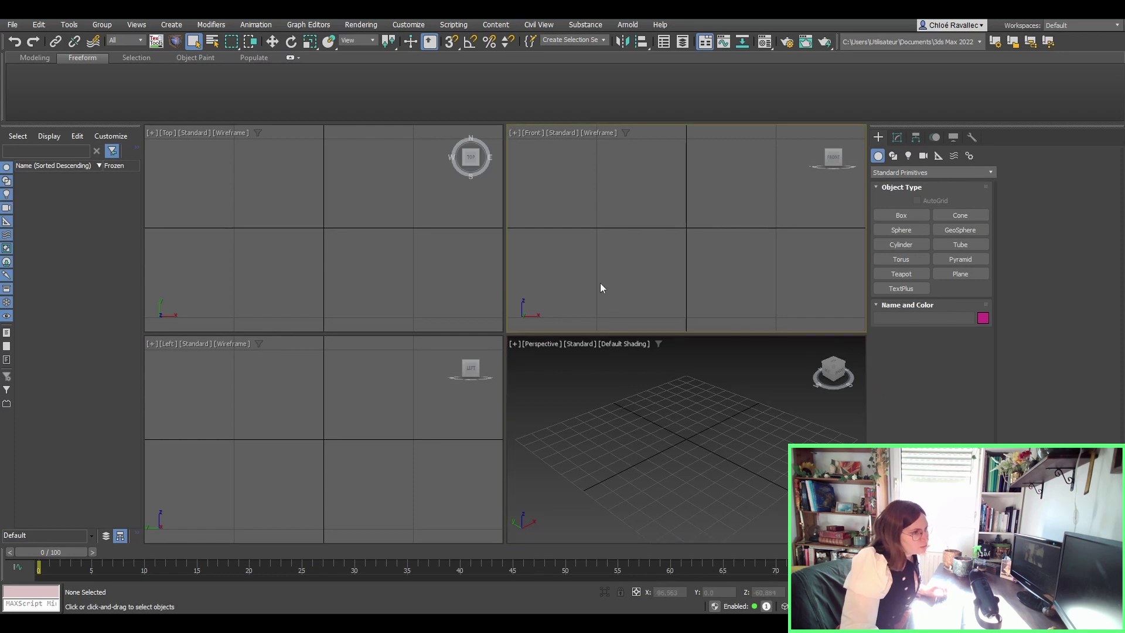
pyautogui.click(597, 417)
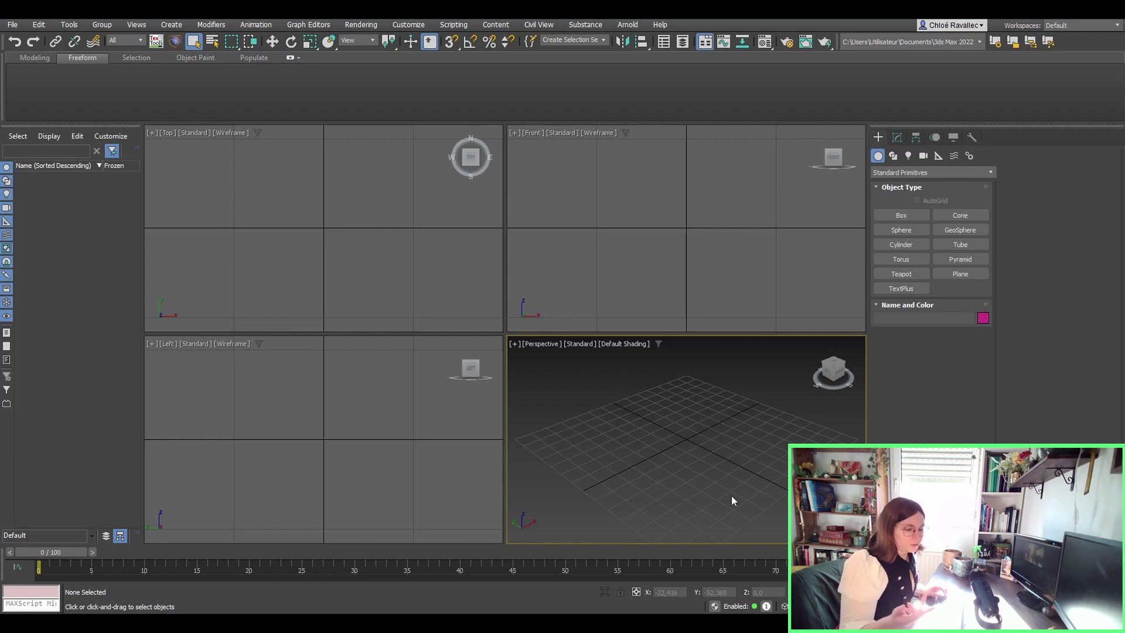
pyautogui.hotkey('alt', 'w')
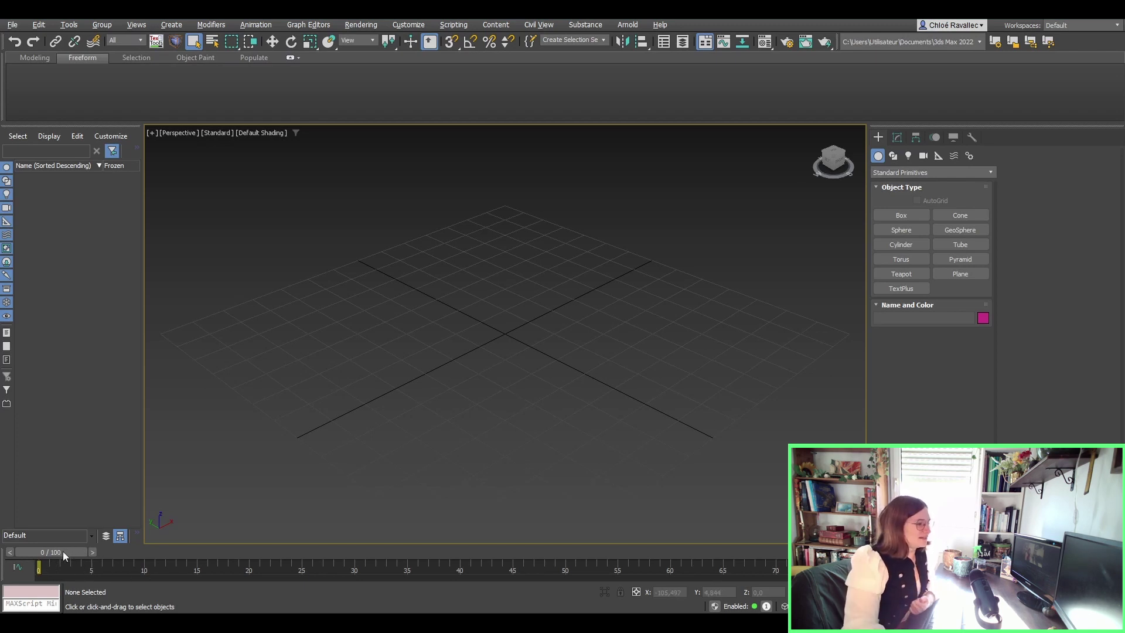
pyautogui.moveTo(63, 552); pyautogui.dragTo(36, 534)
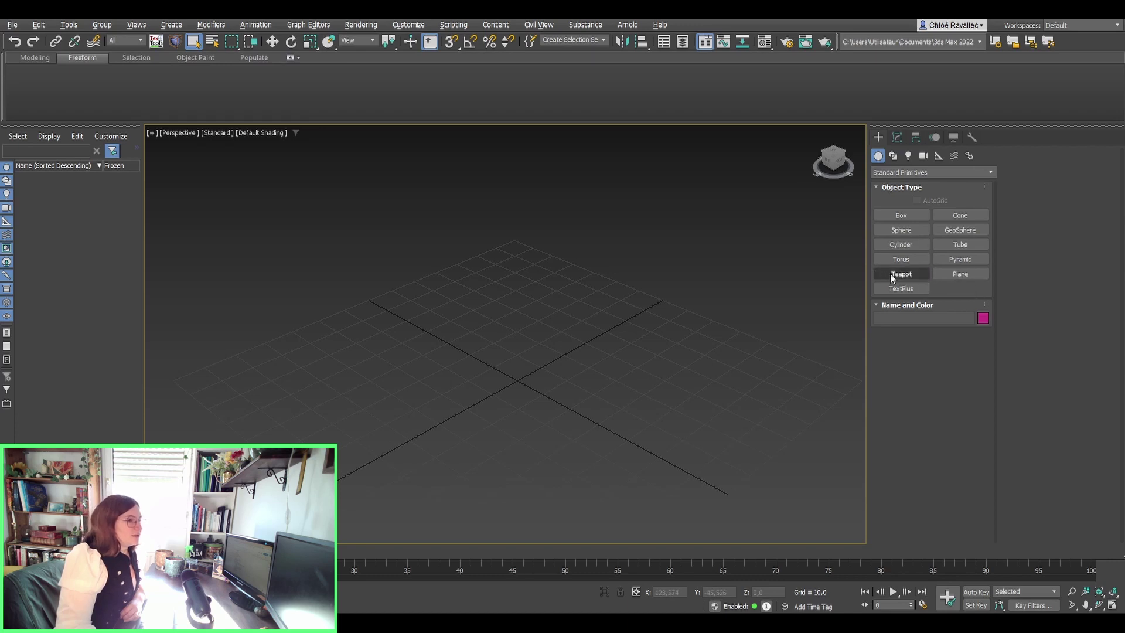
# Create a teapot primitive with a radius of about 34 near the centre of the grid and end the creation mode.
pyautogui.click(892, 274)
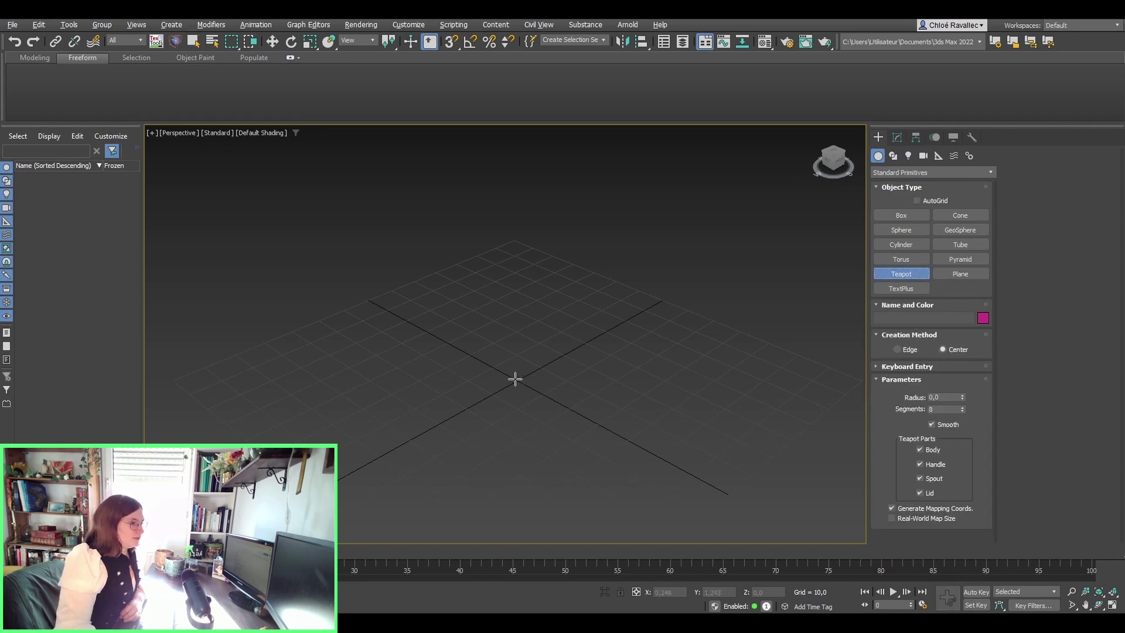
pyautogui.moveTo(515, 379); pyautogui.dragTo(545, 434)
pyautogui.moveTo(638, 381); pyautogui.dragTo(579, 412, button='middle')
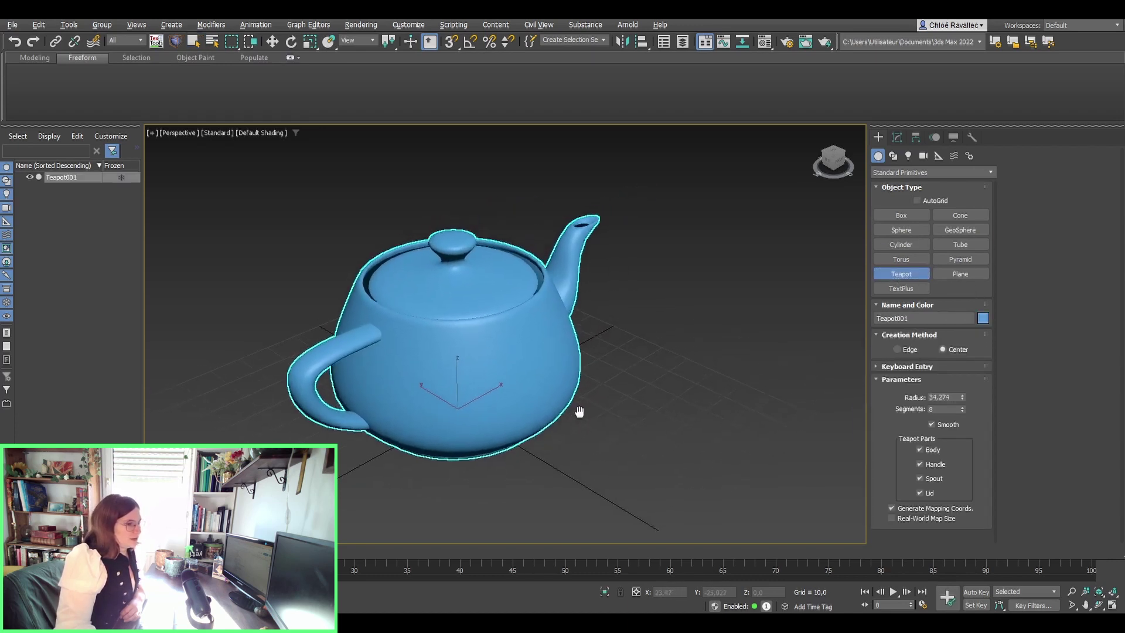
pyautogui.rightClick(627, 389)
pyautogui.moveTo(492, 396); pyautogui.dragTo(515, 390, button='middle')
pyautogui.scroll(-2, 515, 381)
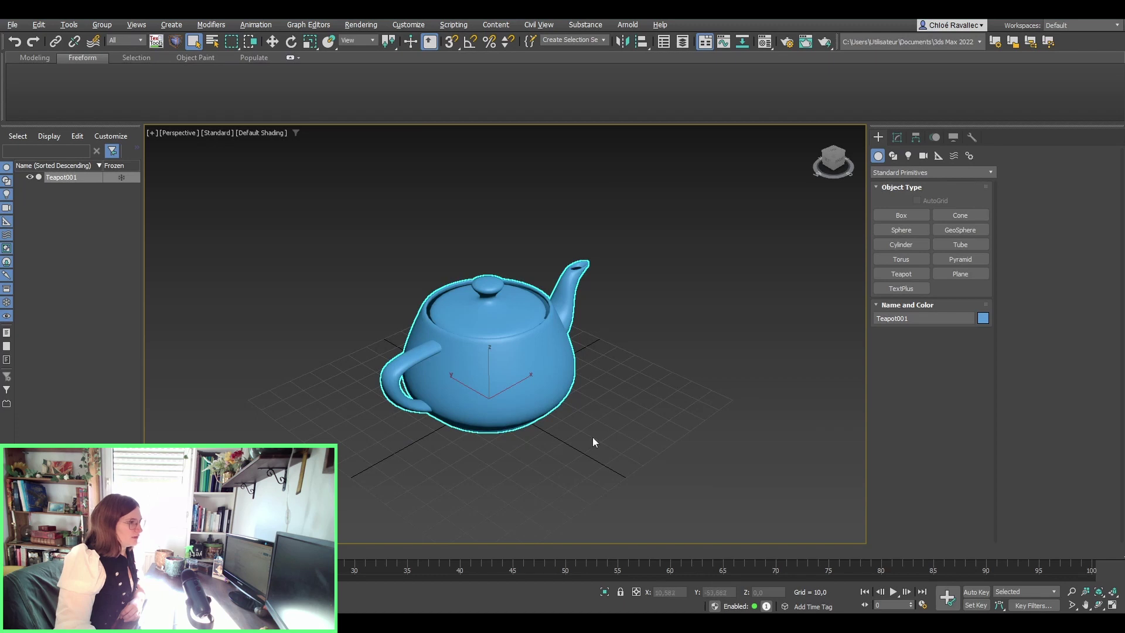
# Switch the viewport to the Orthographic view and inspect the teapot in it.
pyautogui.scroll(2, 592, 437)
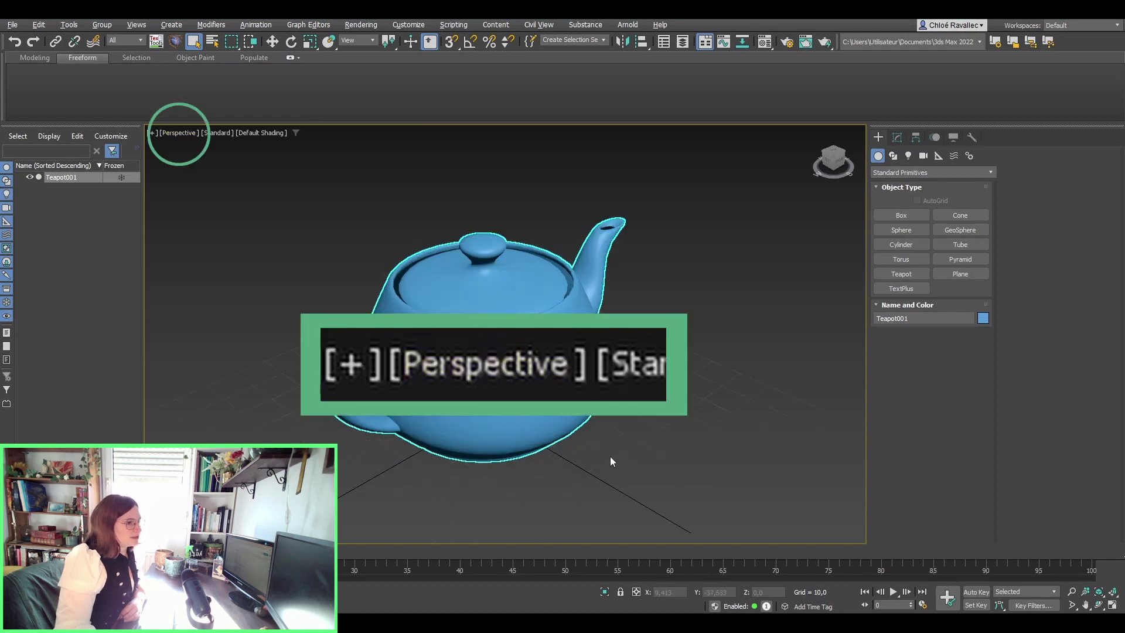
pyautogui.keyDown('alt'); pyautogui.moveTo(610, 456); pyautogui.dragTo(569, 440, button='middle'); pyautogui.keyUp('alt')
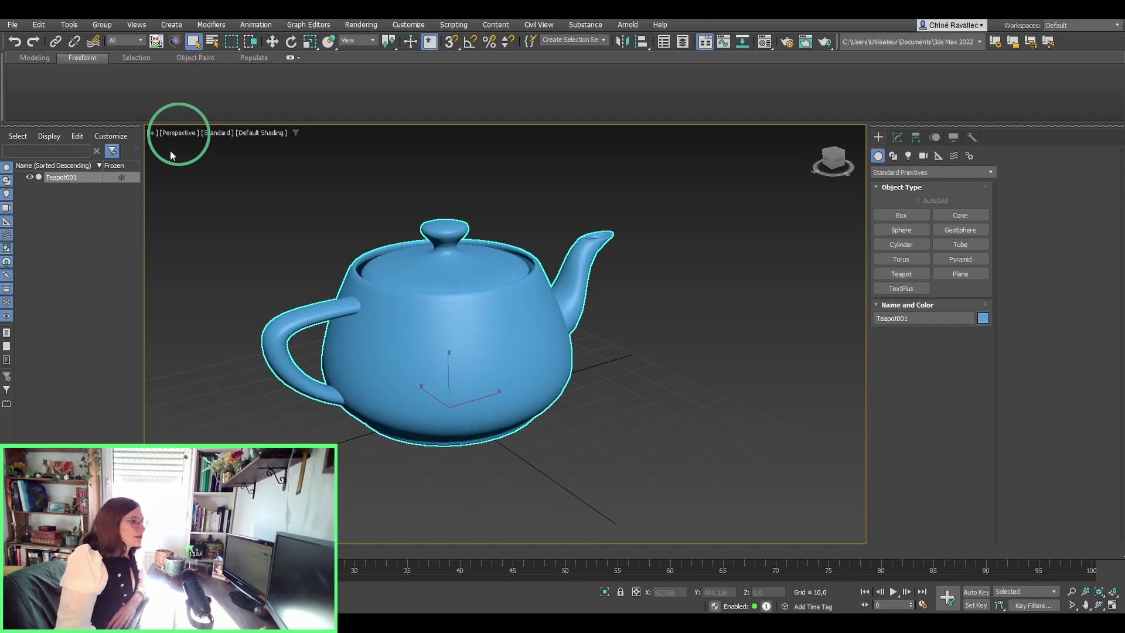
pyautogui.click(186, 133)
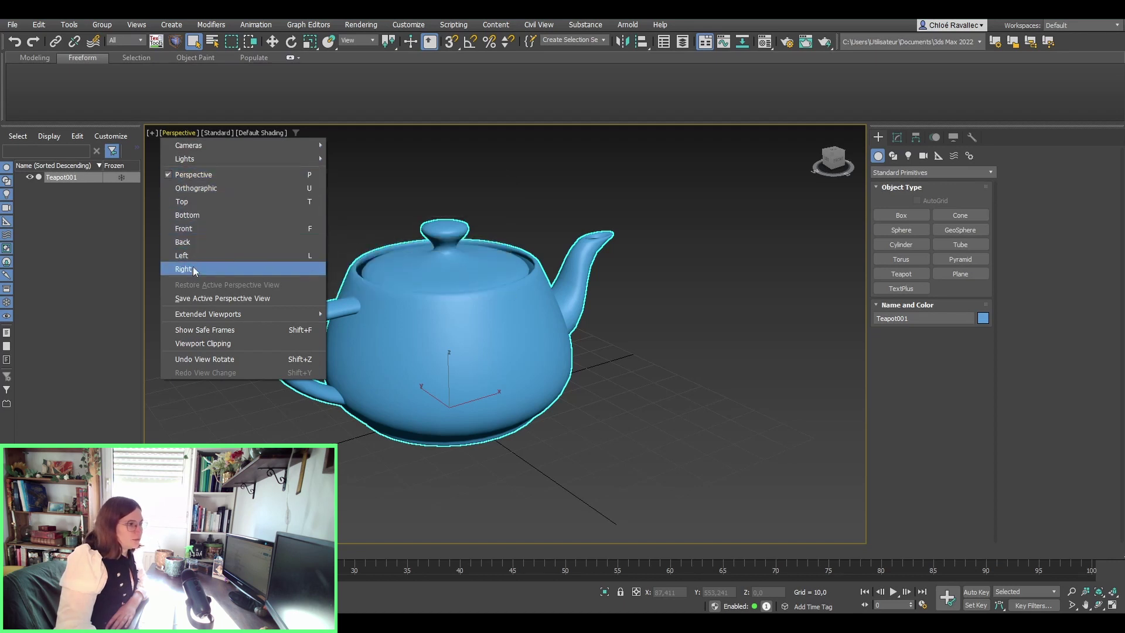
pyautogui.click(201, 188)
pyautogui.scroll(-3, 433, 309)
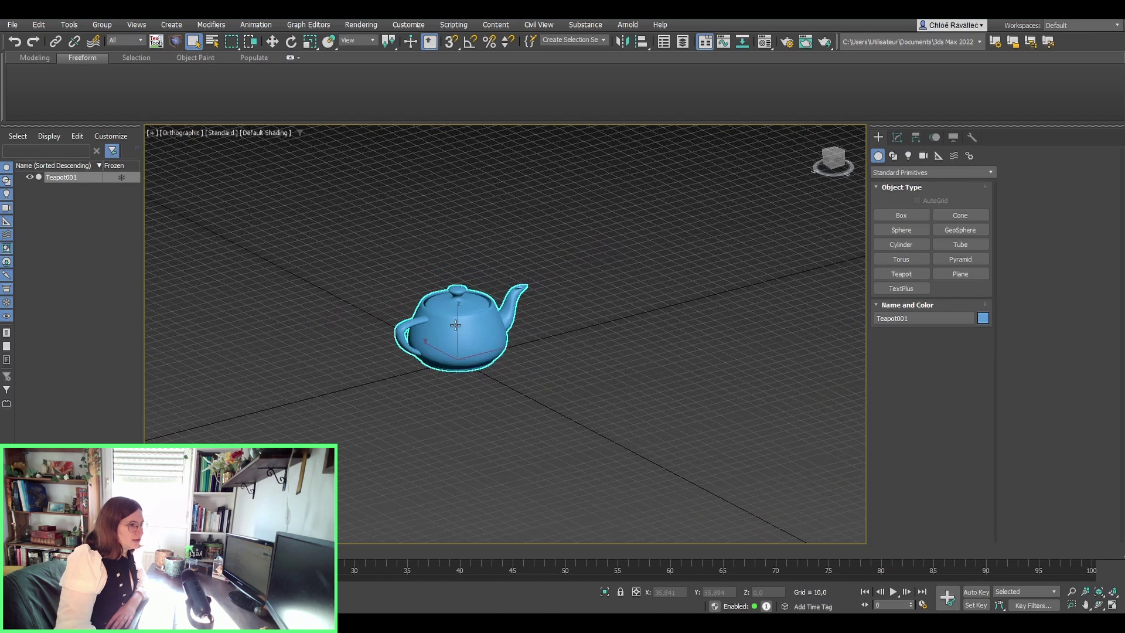
pyautogui.scroll(3, 455, 325)
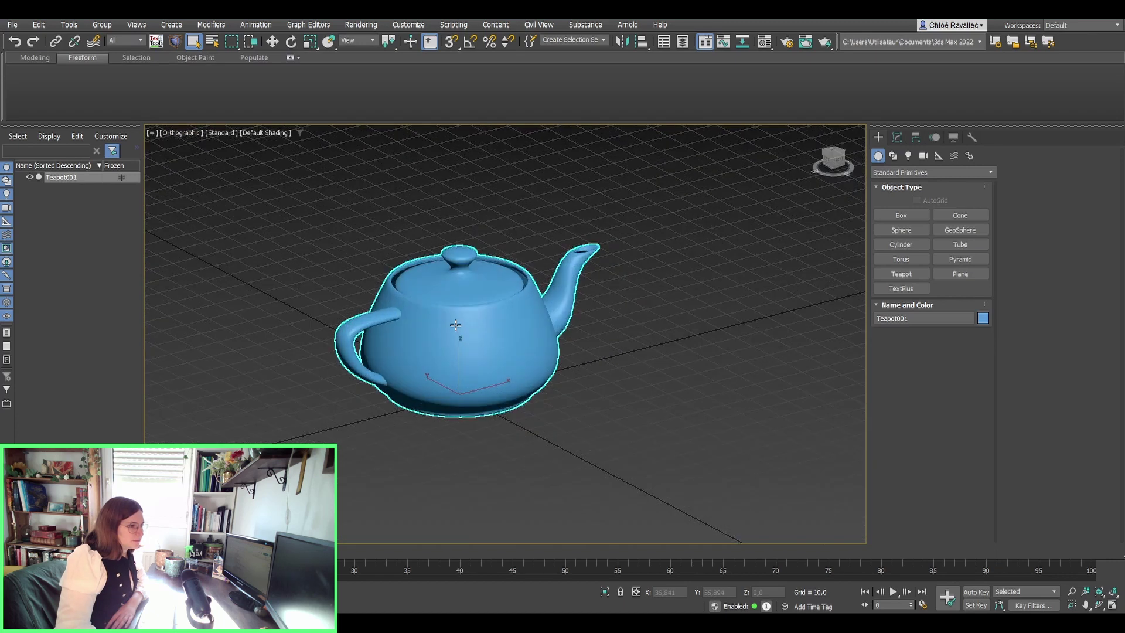
# View the teapot from the Top, followed by the Bottom view.
pyautogui.click(170, 131)
pyautogui.click(178, 203)
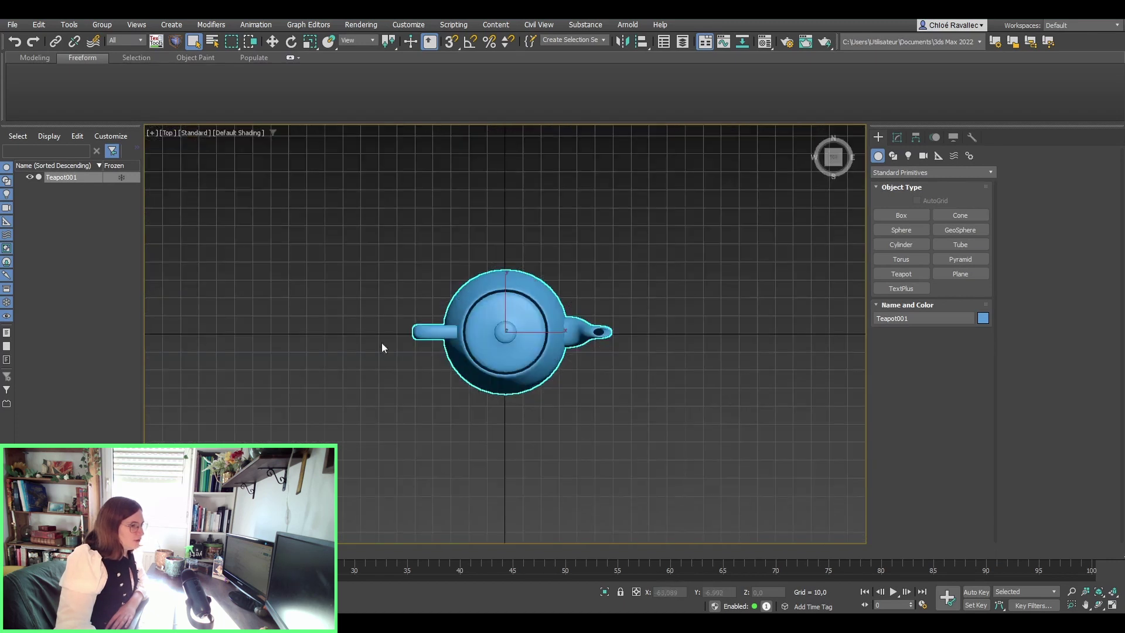
pyautogui.click(167, 133)
pyautogui.click(185, 217)
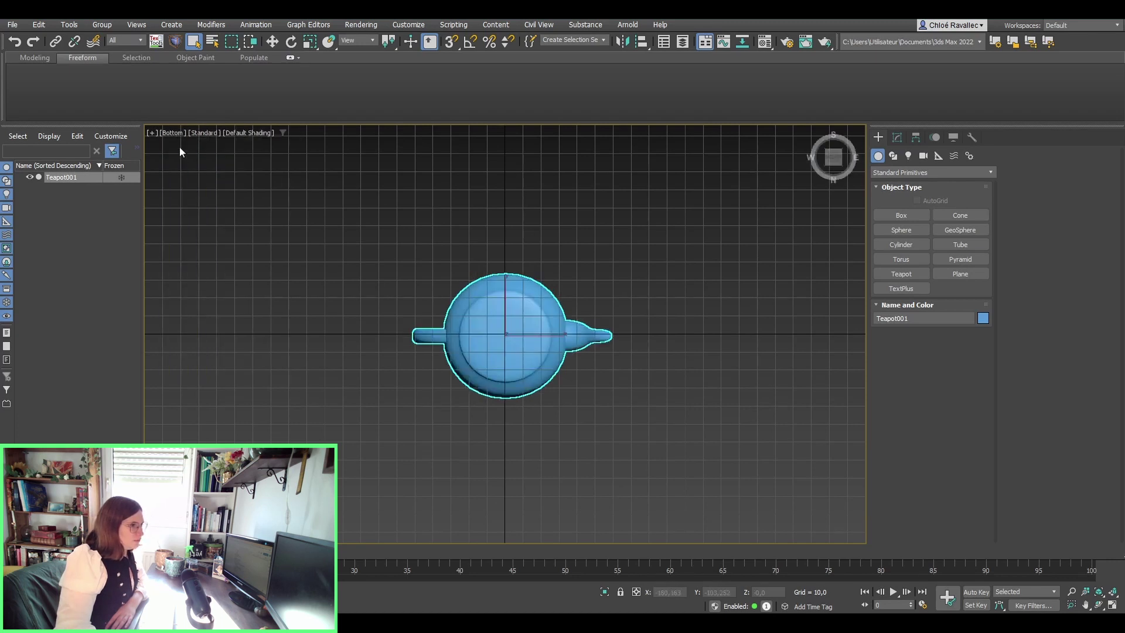
# View the teapot from the Front, followed by the Back view.
pyautogui.click(170, 133)
pyautogui.click(182, 230)
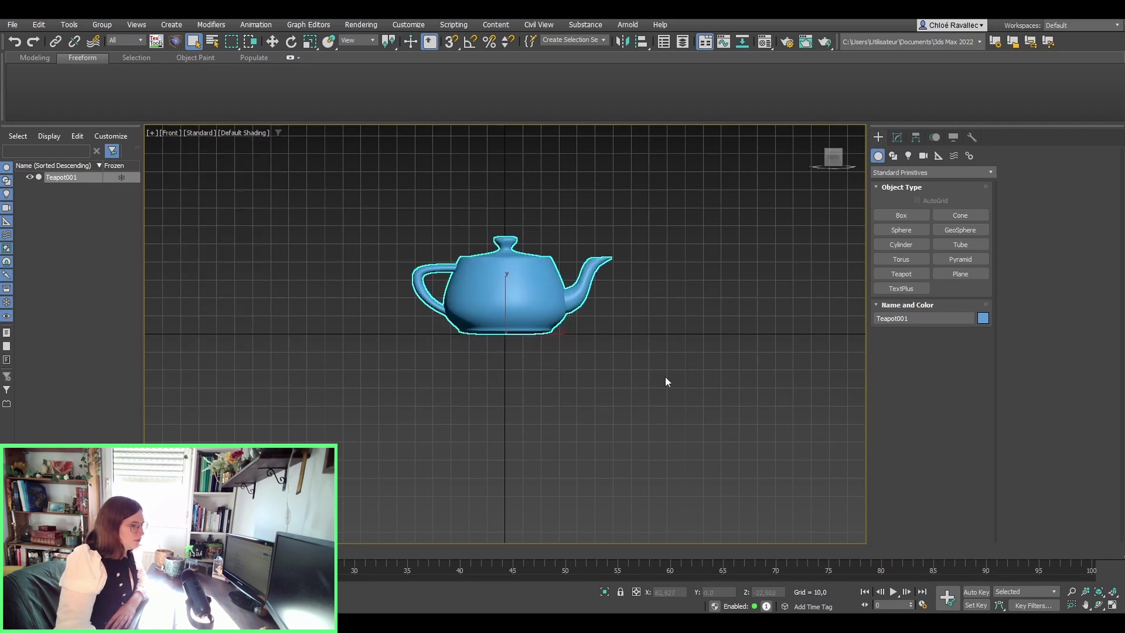
pyautogui.click(169, 133)
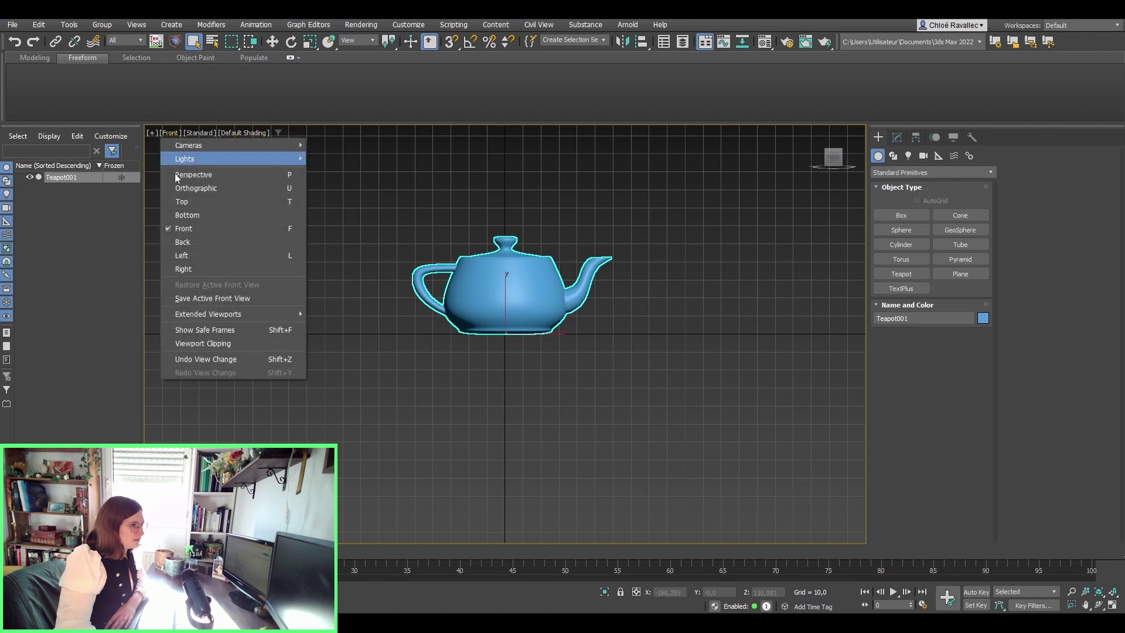
pyautogui.click(190, 240)
# View the teapot from the Left, followed by the Right view.
pyautogui.click(170, 133)
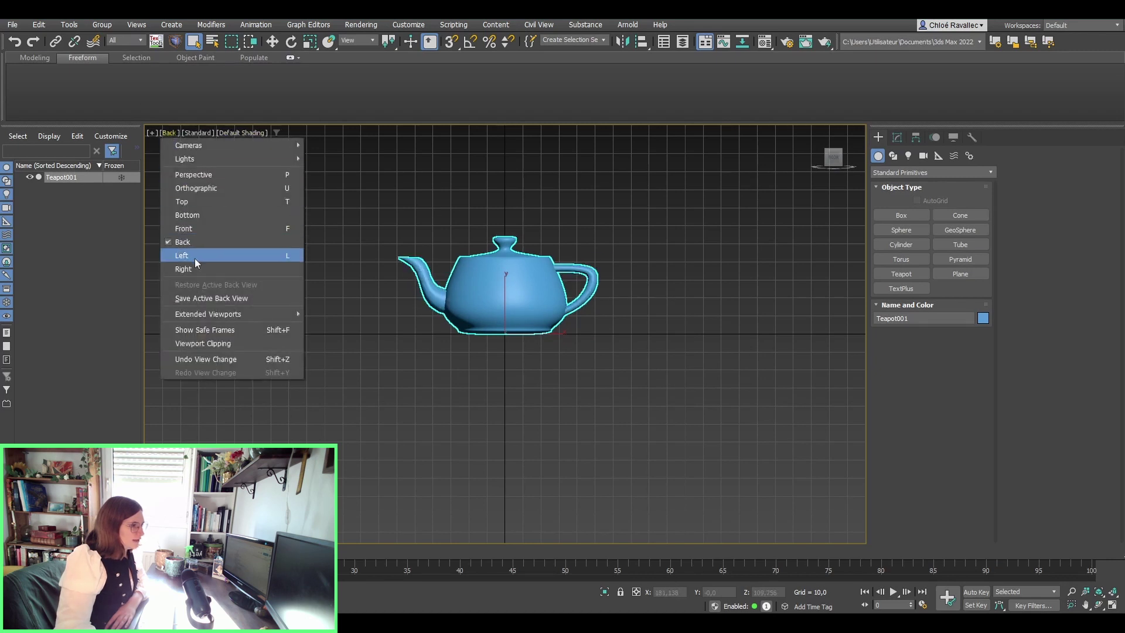
pyautogui.click(194, 257)
pyautogui.click(173, 132)
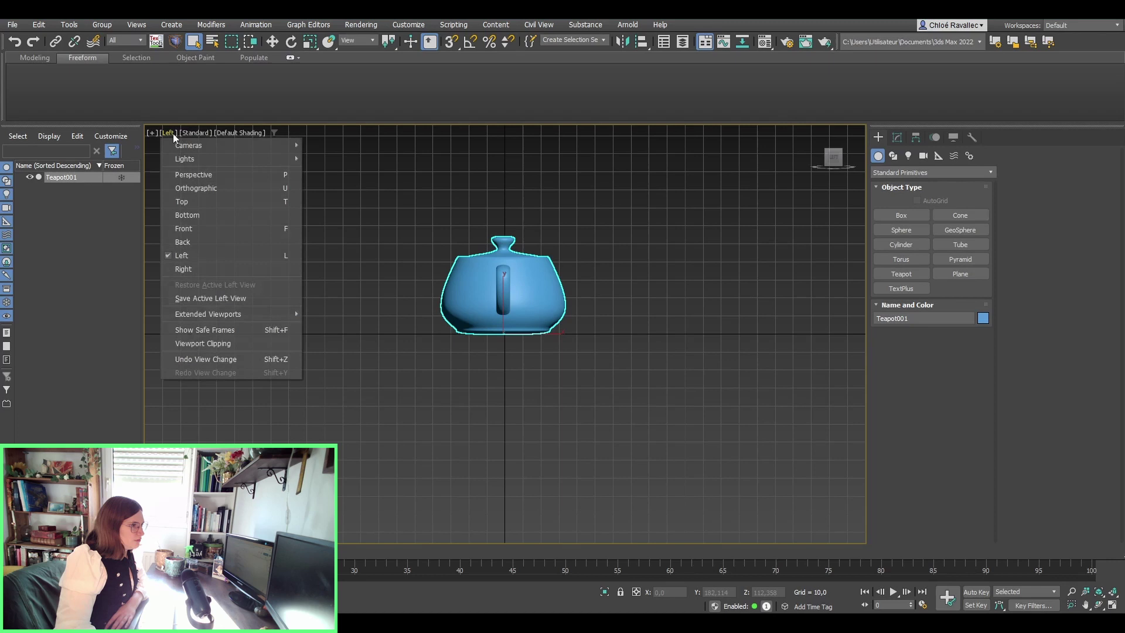
pyautogui.click(181, 269)
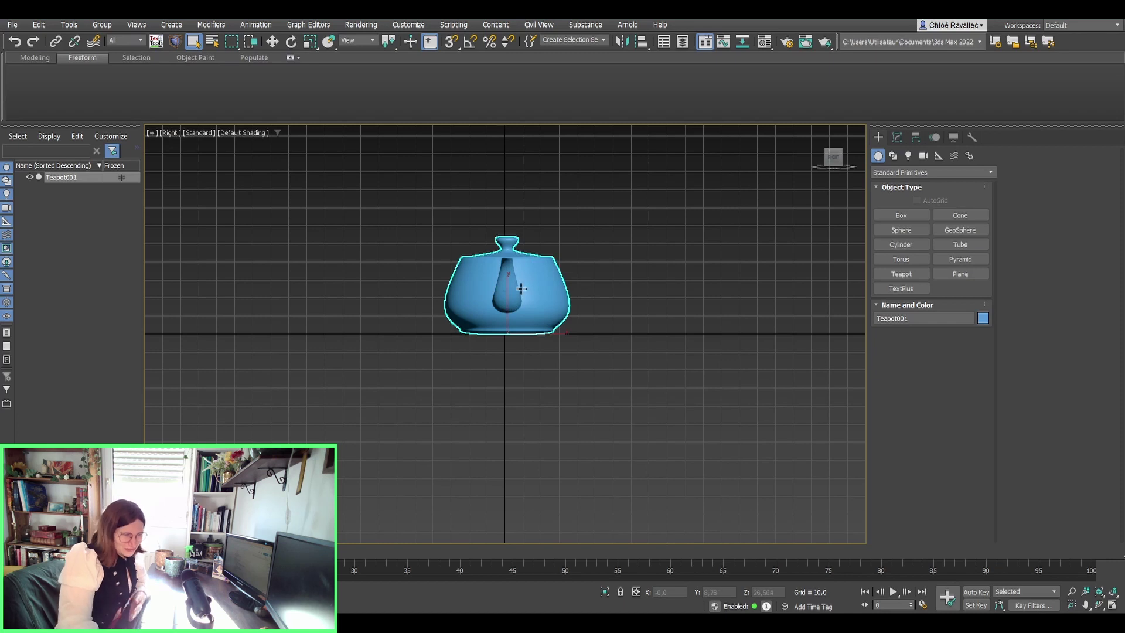
# Return the viewport to the Perspective view and orbit to see the teapot obliquely from above.
pyautogui.click(170, 134)
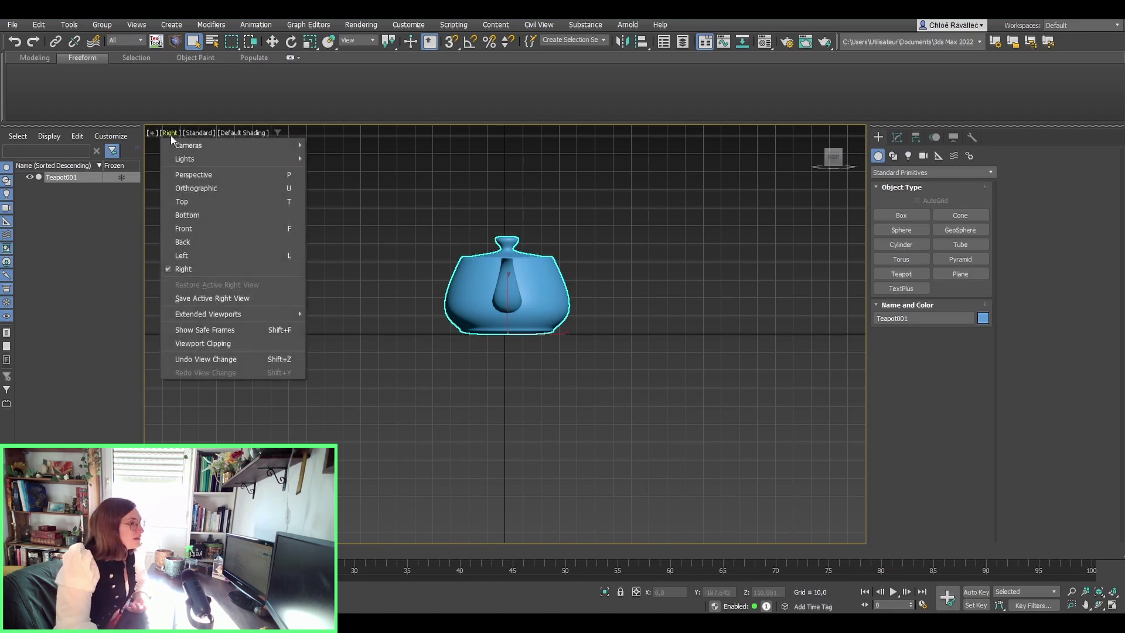
pyautogui.click(184, 176)
pyautogui.scroll(-5, 588, 313)
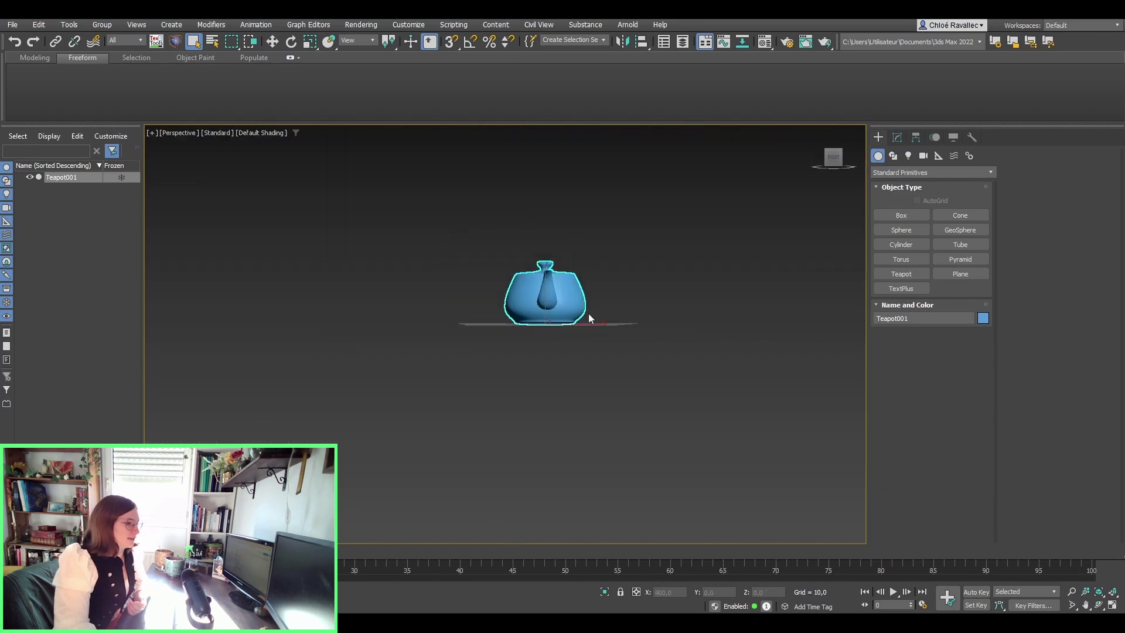
pyautogui.keyDown('alt'); pyautogui.moveTo(520, 316); pyautogui.dragTo(623, 339, button='middle'); pyautogui.keyUp('alt')
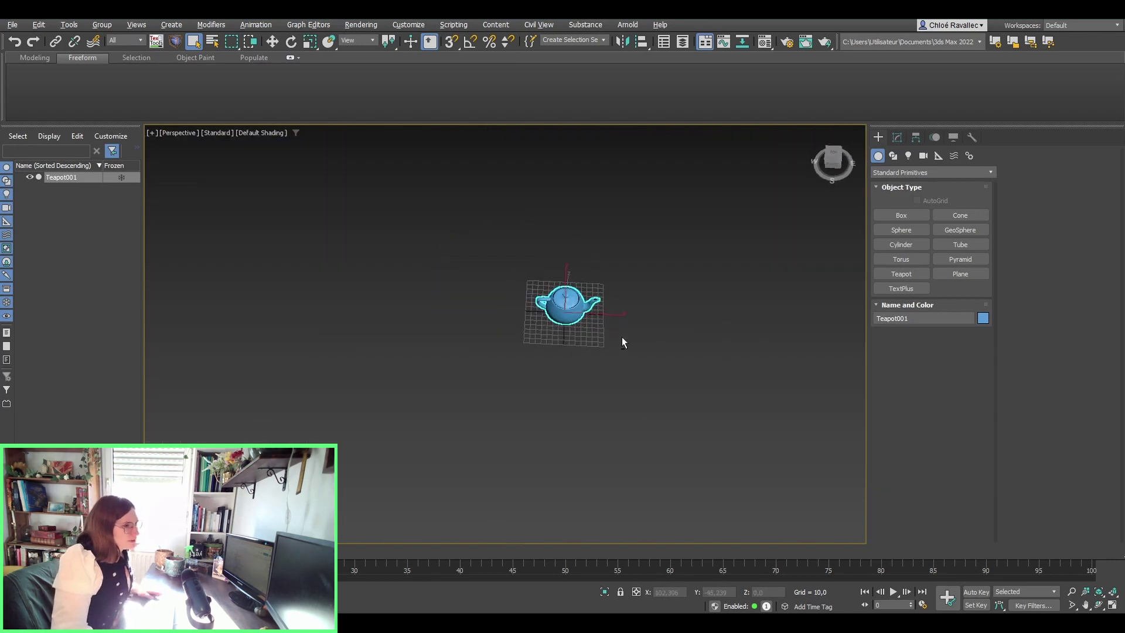
pyautogui.scroll(3, 606, 297)
pyautogui.scroll(3, 605, 297)
pyautogui.scroll(-3, 604, 297)
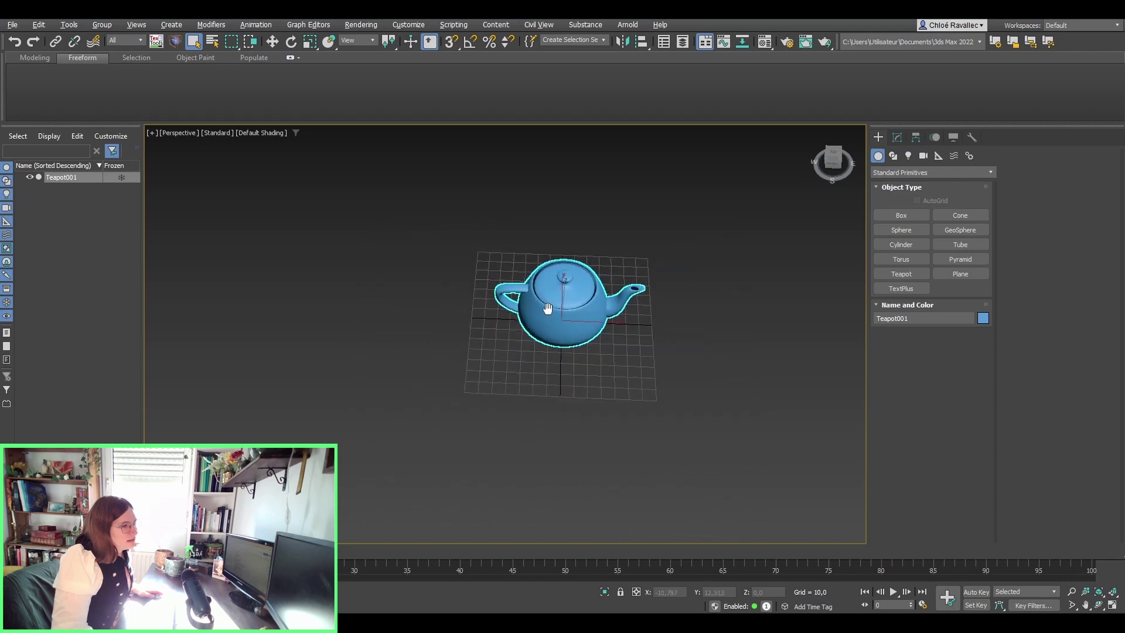
pyautogui.moveTo(592, 287); pyautogui.dragTo(494, 331, button='middle')
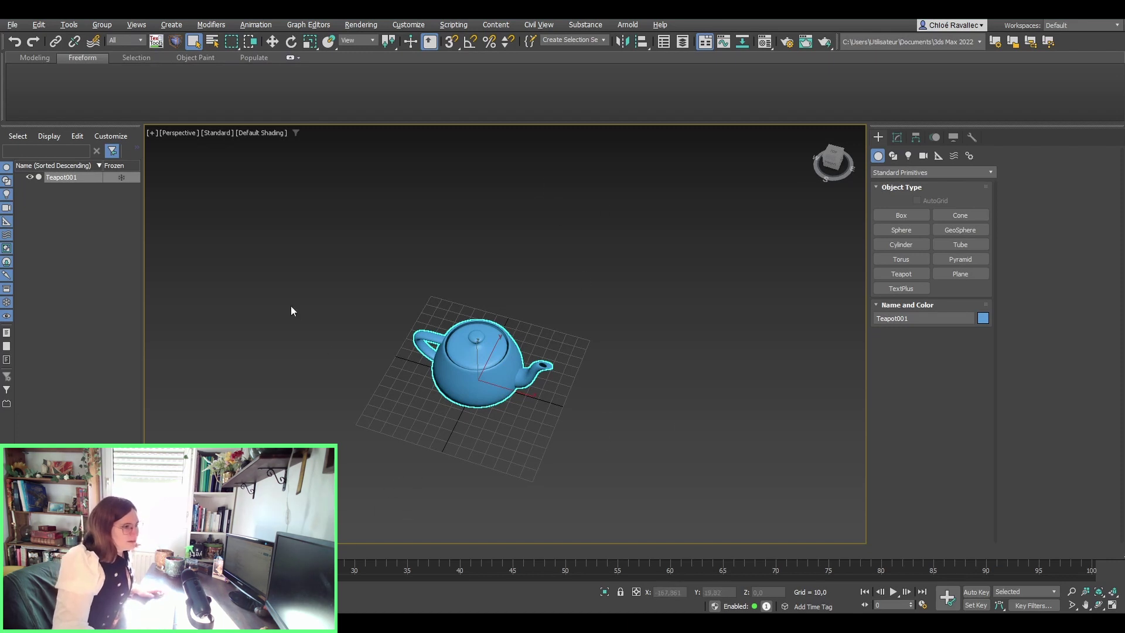
pyautogui.keyDown('alt'); pyautogui.moveTo(527, 369); pyautogui.dragTo(580, 329, button='middle'); pyautogui.keyUp('alt')
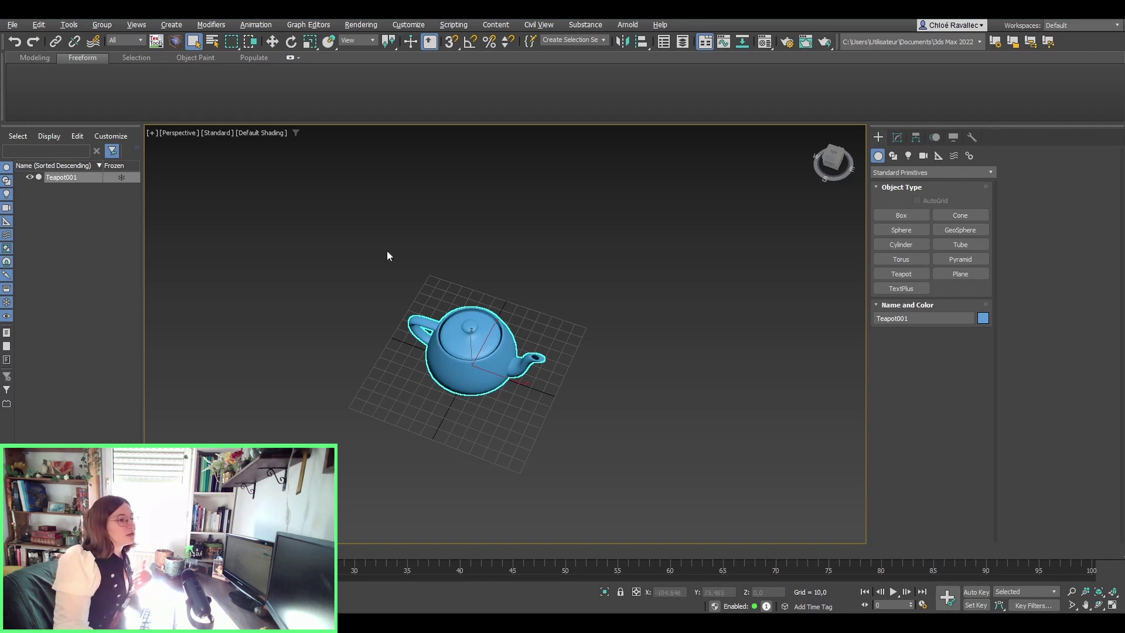
pyautogui.click(179, 132)
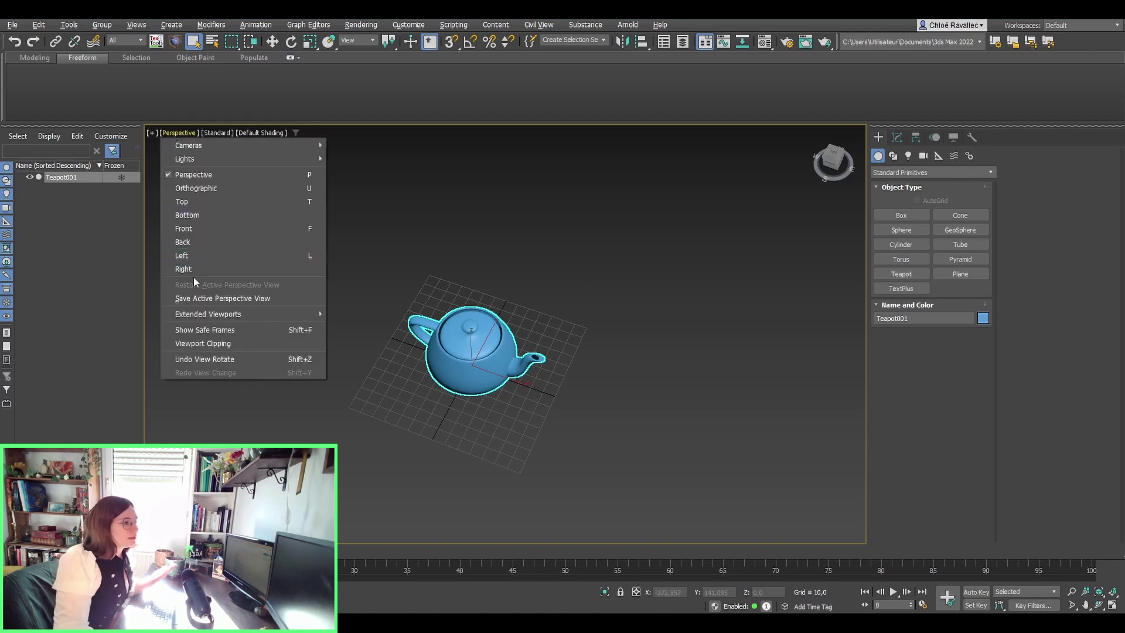
pyautogui.press('Escape')
pyautogui.click(181, 133)
pyautogui.click(197, 274)
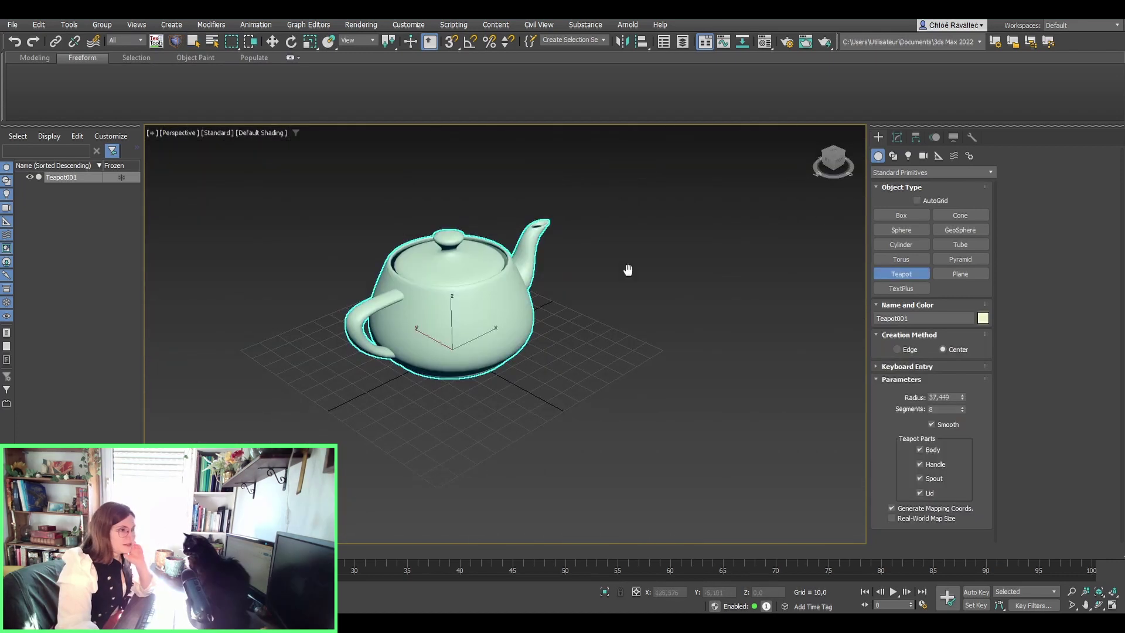
# Practise panning, orbiting and zooming in and out around the teapot in the Perspective view.
pyautogui.moveTo(626, 269); pyautogui.dragTo(670, 324, button='middle')
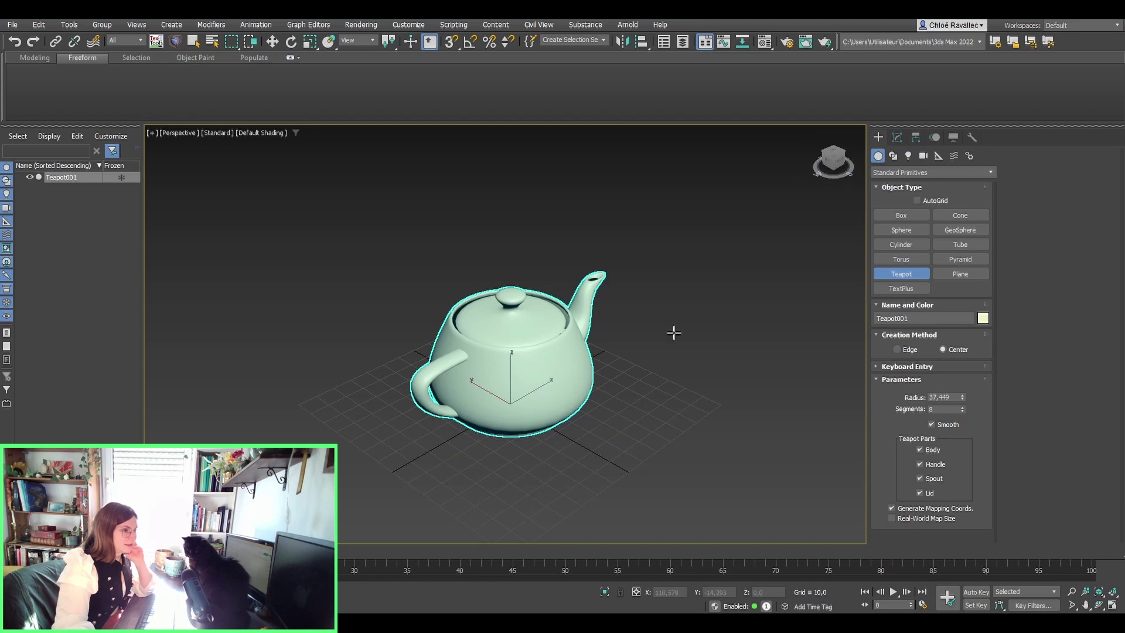
pyautogui.keyDown('alt'); pyautogui.moveTo(673, 328); pyautogui.dragTo(603, 328, button='middle'); pyautogui.keyUp('alt')
pyautogui.scroll(4, 603, 328)
pyautogui.scroll(-6, 603, 328)
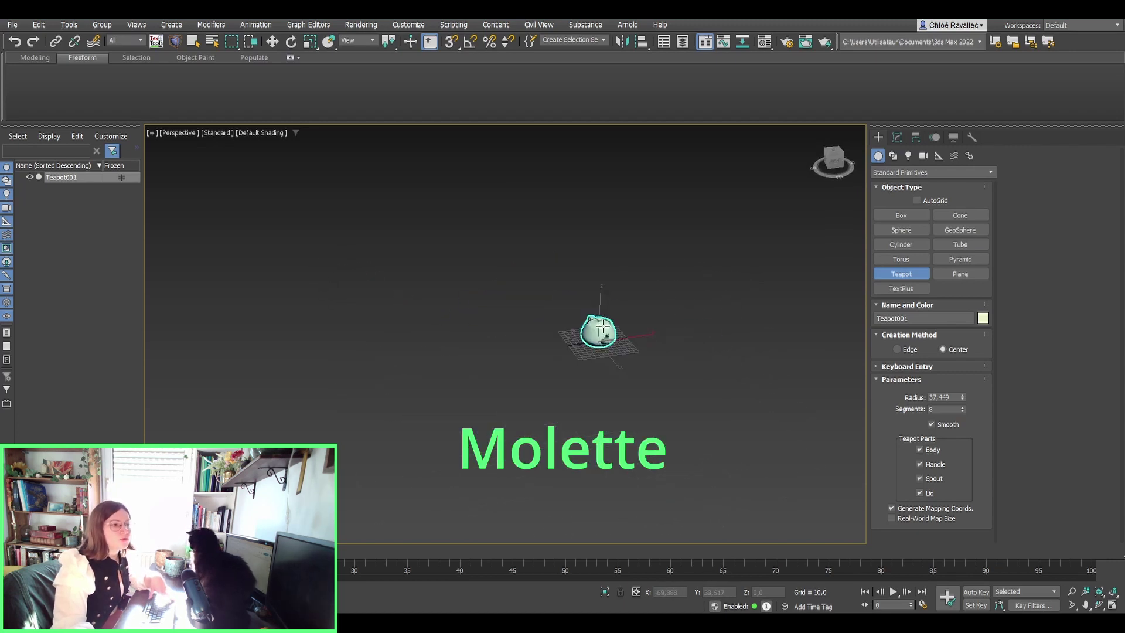
pyautogui.scroll(8, 603, 328)
pyautogui.scroll(2, 603, 326)
pyautogui.scroll(-6, 603, 324)
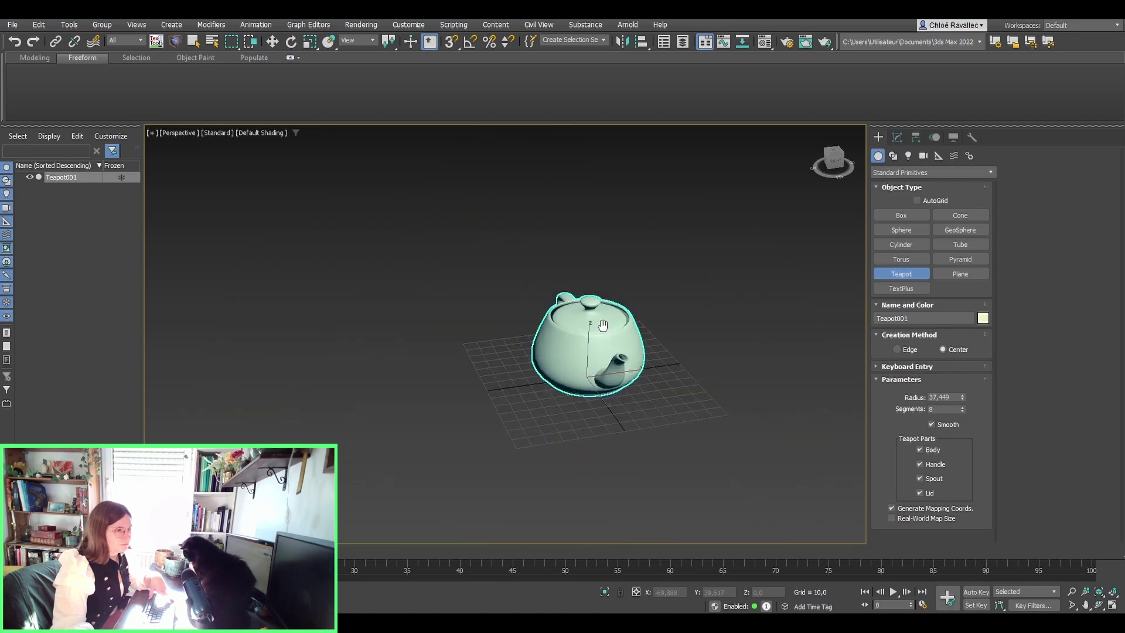
# Pan and zoom far away from the teapot, and reframe the viewport on the selected teapot.
pyautogui.moveTo(602, 324); pyautogui.dragTo(511, 204, button='middle')
pyautogui.scroll(-5, 512, 204)
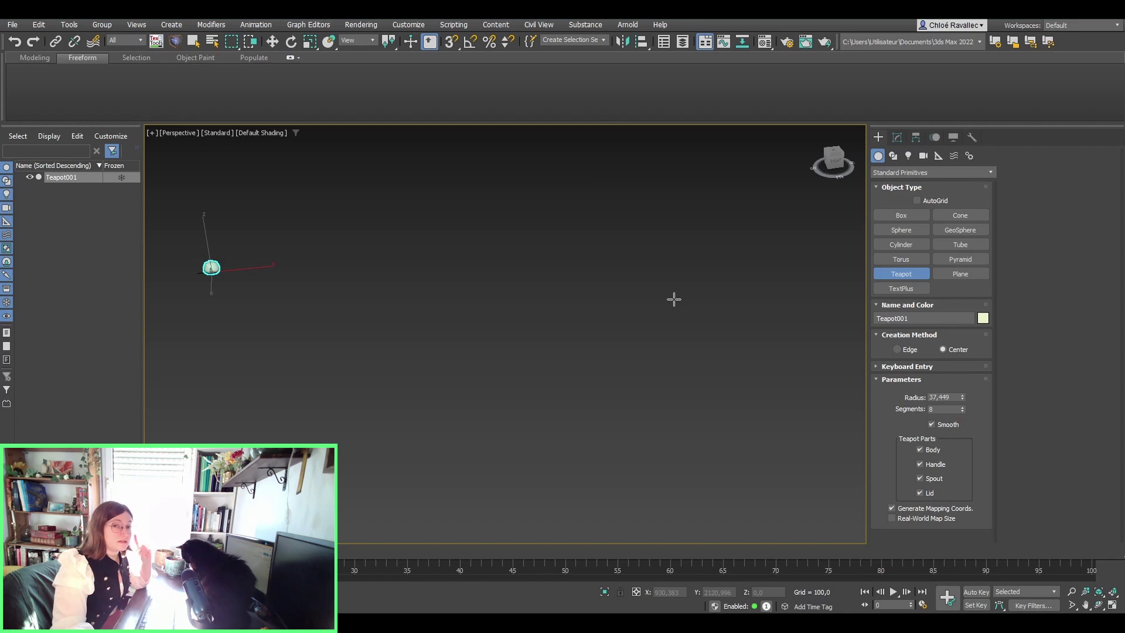
pyautogui.press('z')
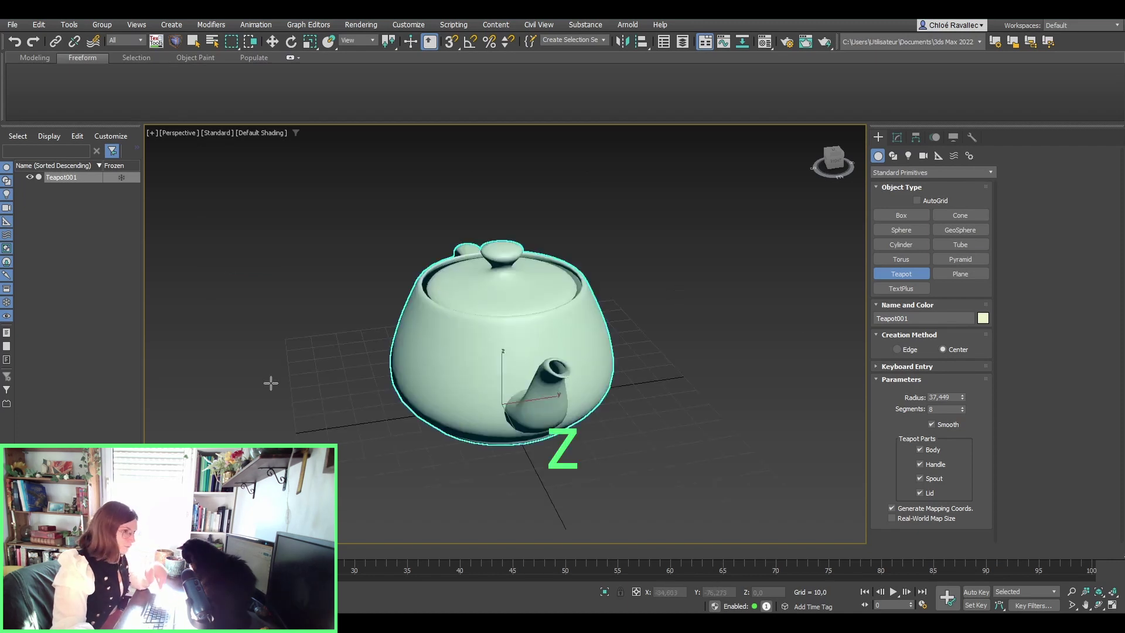
# End the teapot creation mode, and deselect and reselect the teapot.
pyautogui.rightClick(546, 316)
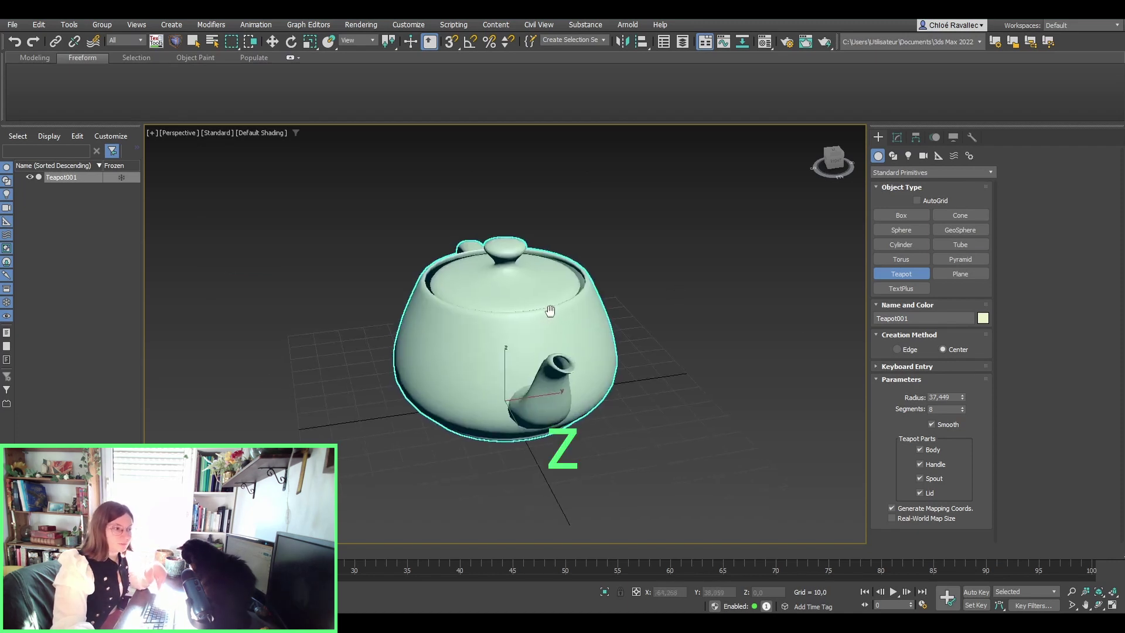
pyautogui.click(670, 285)
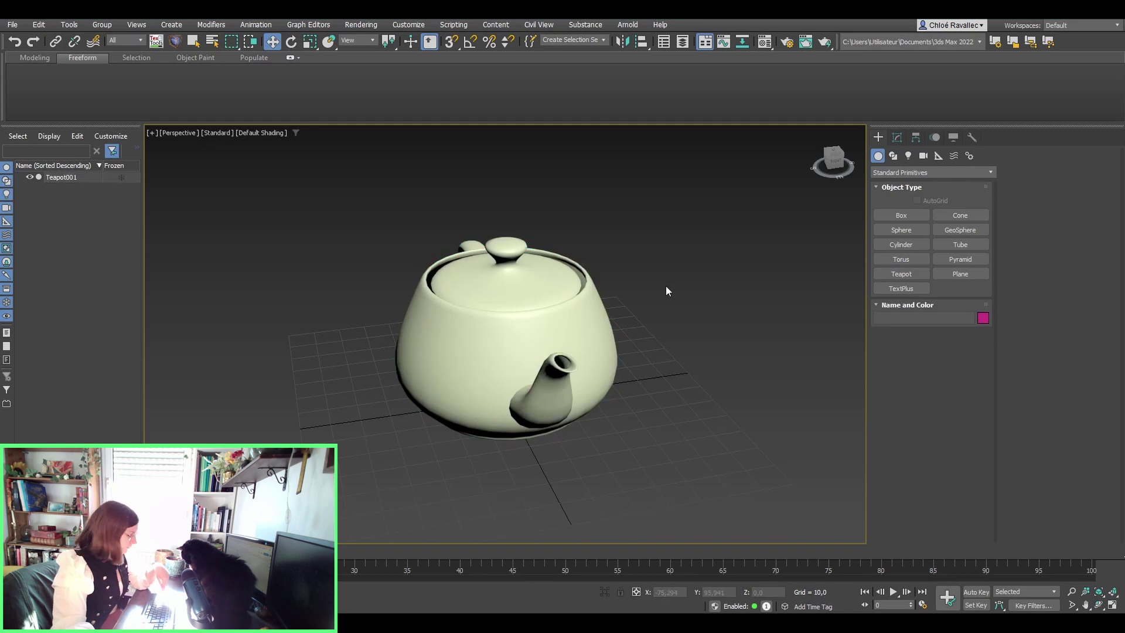
pyautogui.moveTo(666, 286); pyautogui.dragTo(662, 291, button='middle')
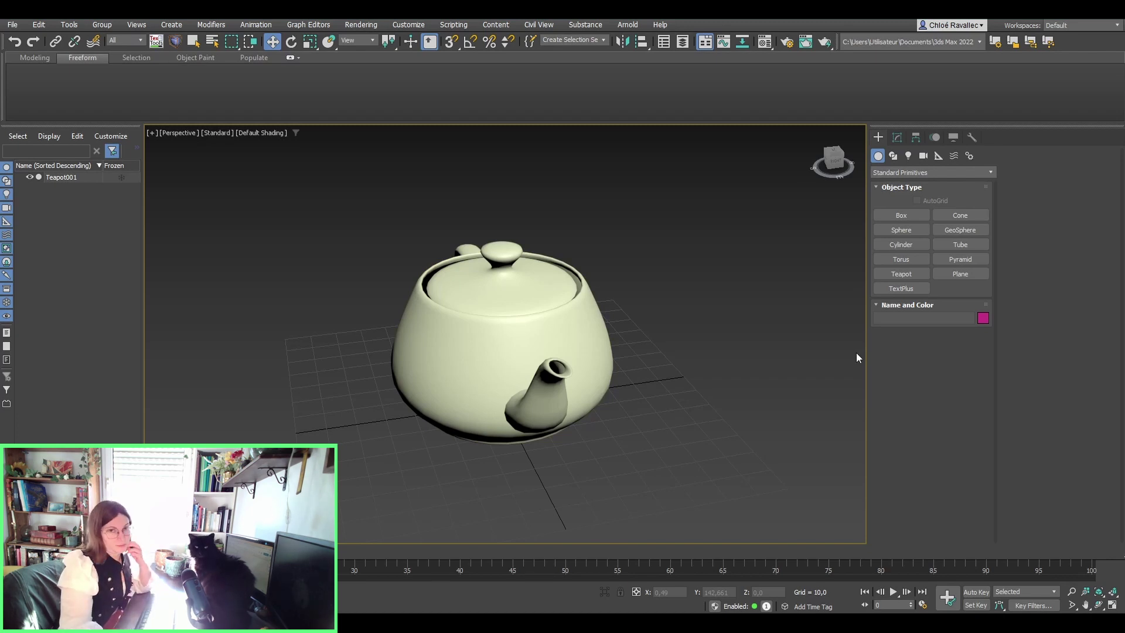
pyautogui.click(606, 339)
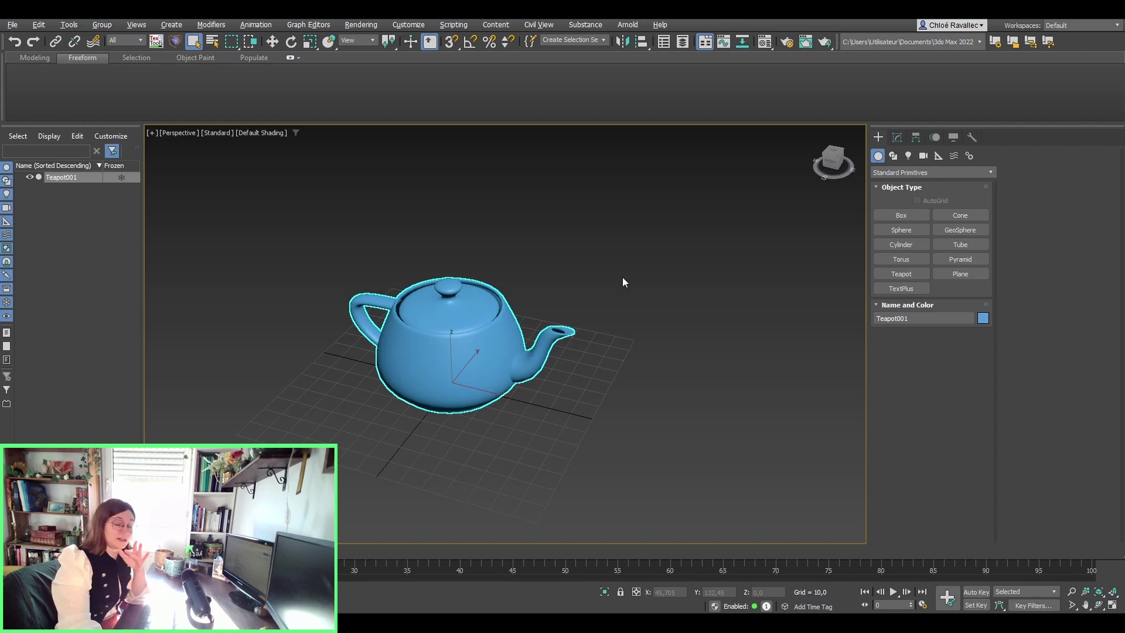
# Create a second teapot with a radius of about 35 beside the blue one, beyond its spout, and end the creation mode.
pyautogui.moveTo(623, 278)
pyautogui.mouseDown(button='middle')
pyautogui.moveTo(585, 284)
pyautogui.moveTo(678, 306)
pyautogui.moveTo(657, 312)
pyautogui.moveTo(588, 284)
pyautogui.moveTo(617, 260)
pyautogui.mouseUp(button='middle')
pyautogui.scroll(-3, 657, 290)
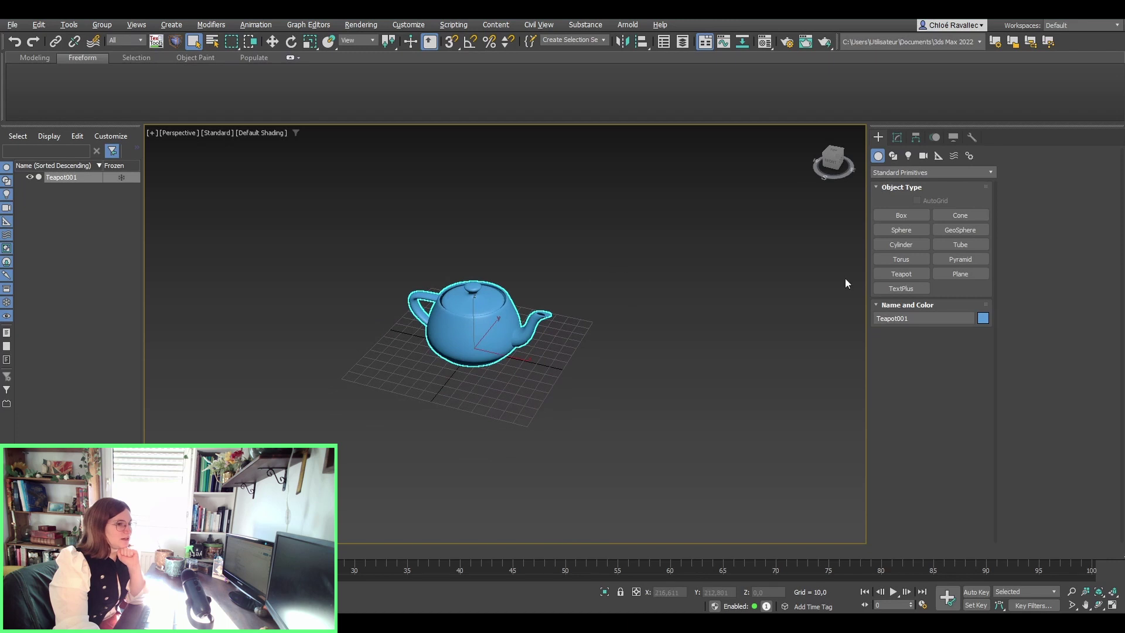
pyautogui.click(906, 273)
pyautogui.moveTo(612, 310); pyautogui.dragTo(420, 289, button='middle')
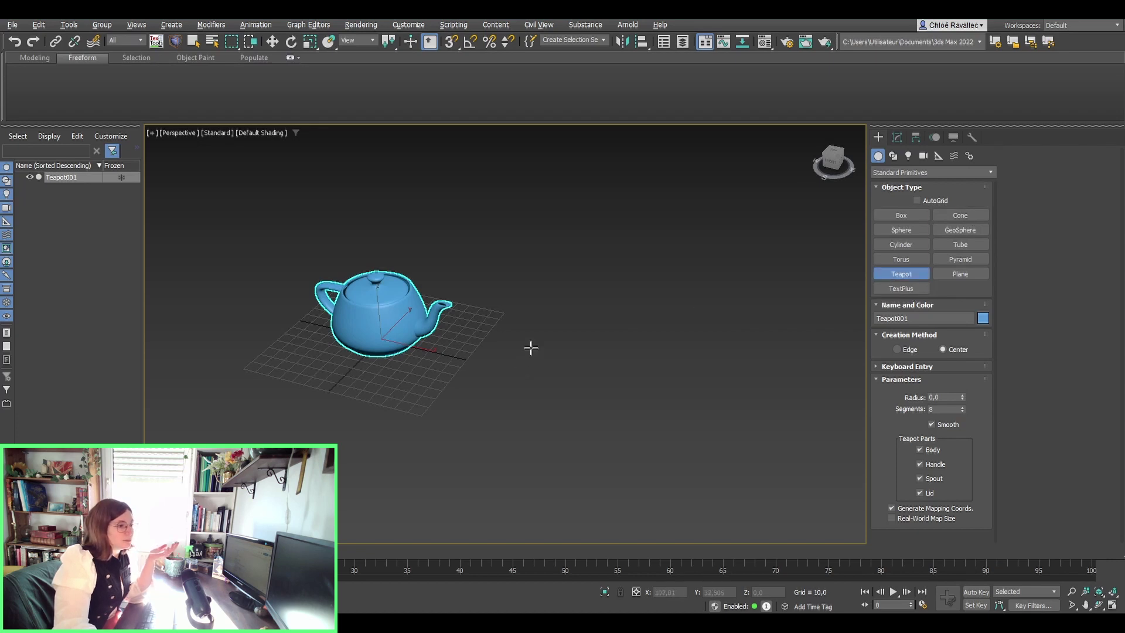
pyautogui.moveTo(531, 348); pyautogui.dragTo(484, 394)
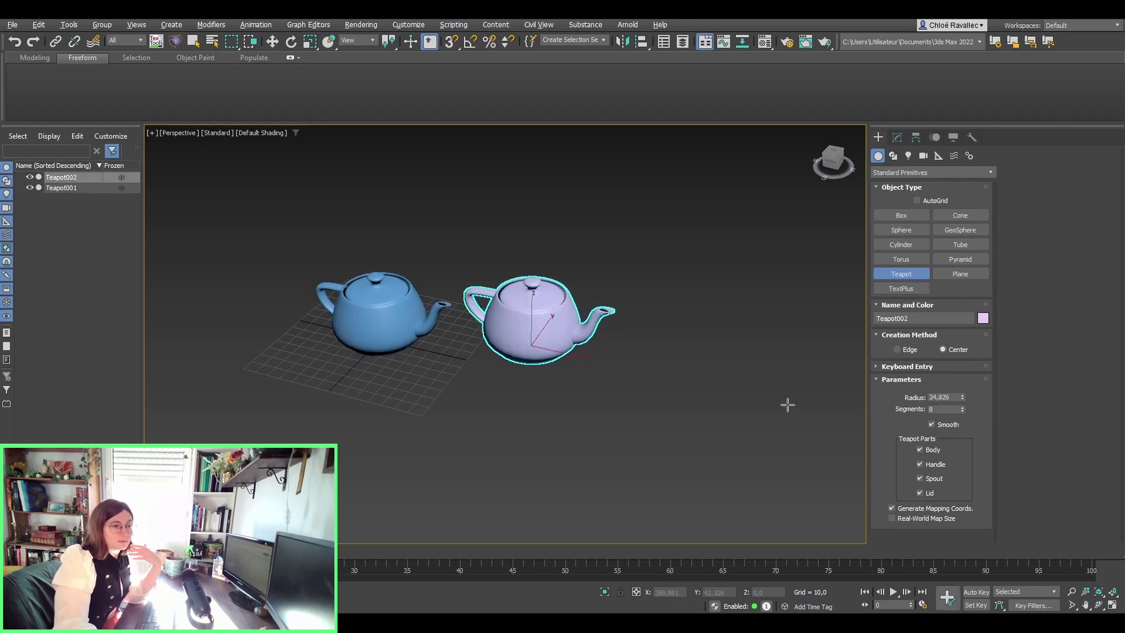
pyautogui.rightClick(586, 443)
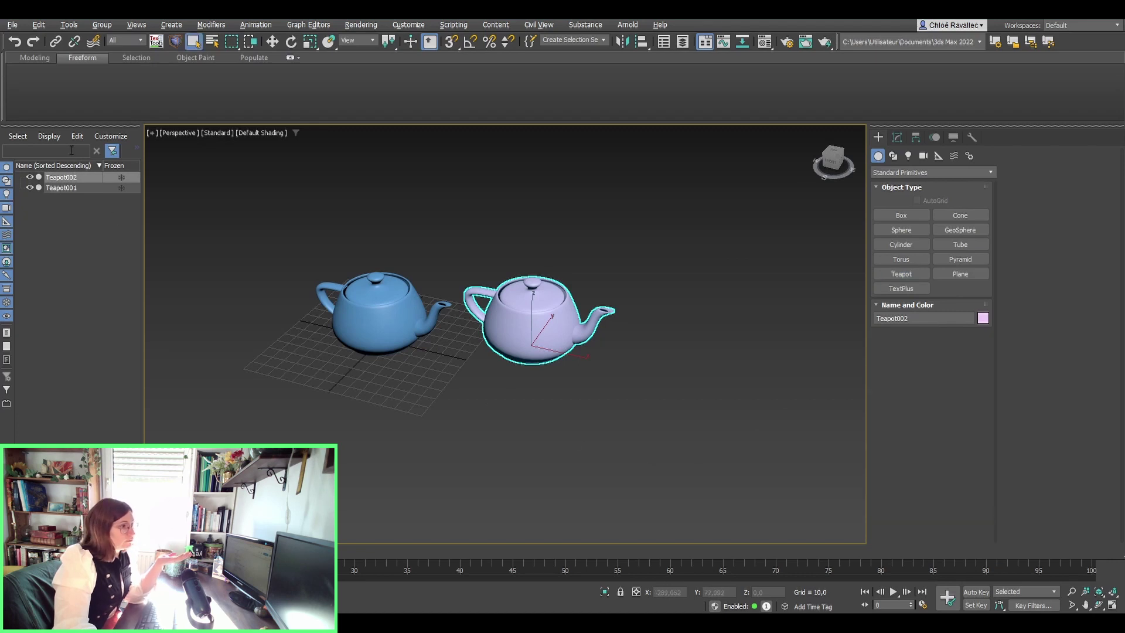
# Select Teapot001 and Teapot002 alternately by name in the scene's object list.
pyautogui.click(68, 188)
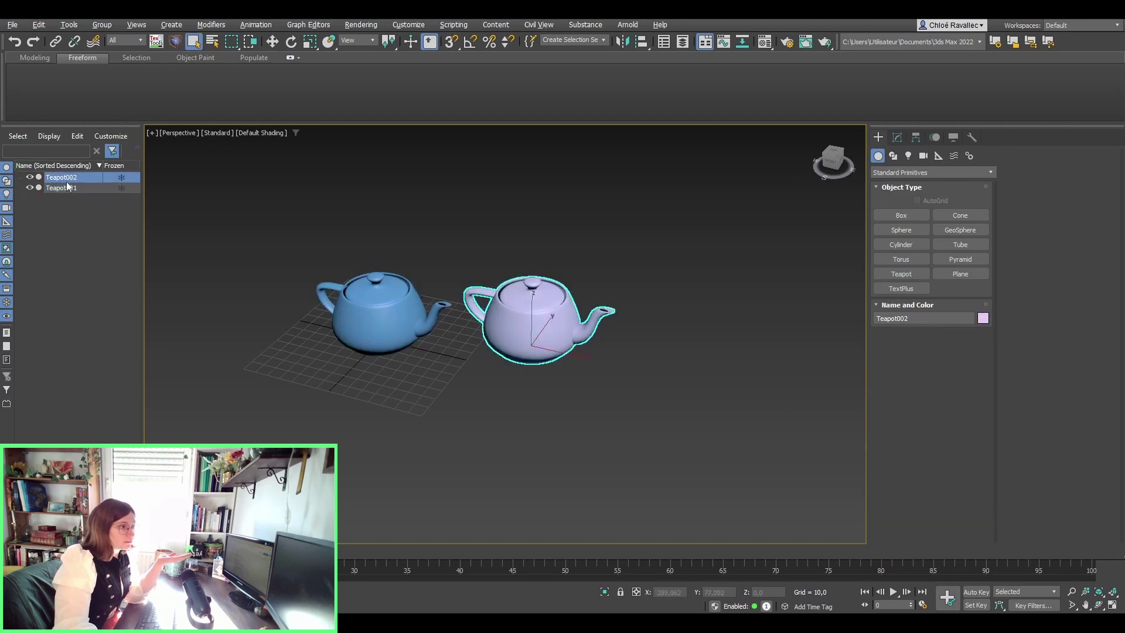
pyautogui.click(68, 188)
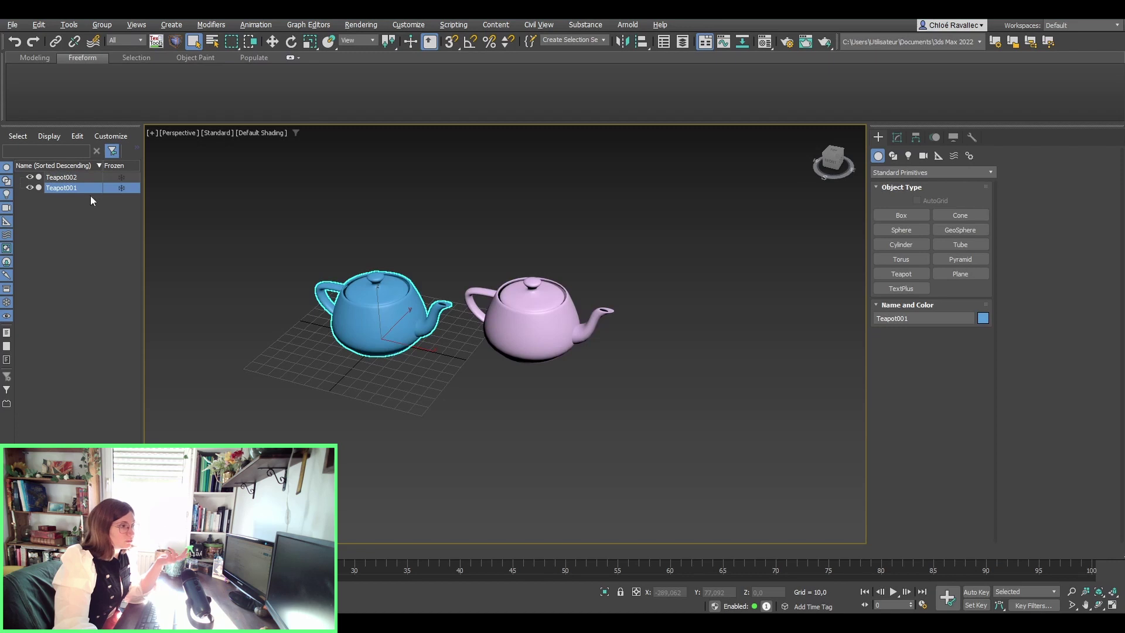
pyautogui.click(80, 177)
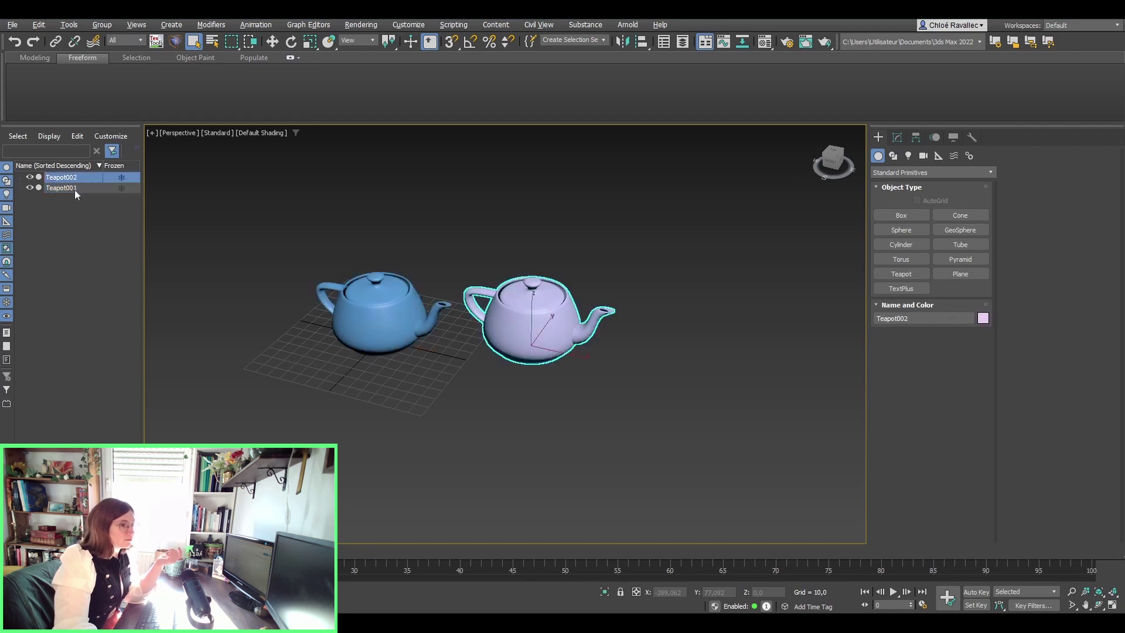
pyautogui.click(75, 189)
# Select the purple teapot directly in the viewport with both teapots in close view.
pyautogui.moveTo(554, 437); pyautogui.dragTo(665, 431, button='middle')
pyautogui.scroll(3, 653, 387)
pyautogui.moveTo(542, 267); pyautogui.dragTo(475, 326, button='middle')
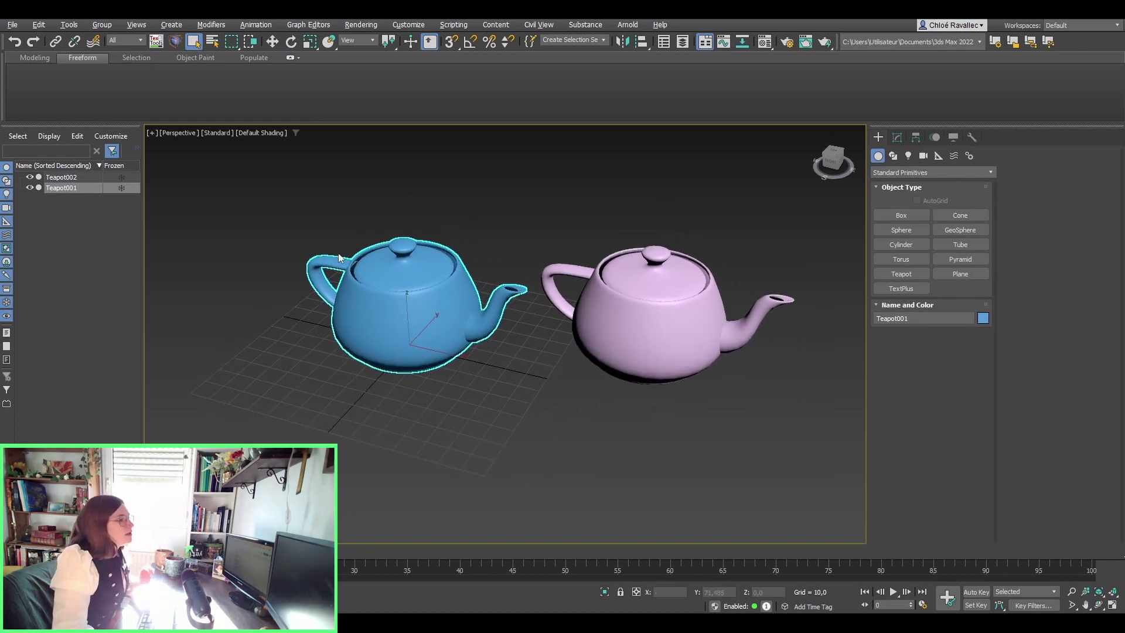
pyautogui.click(623, 292)
pyautogui.moveTo(557, 370); pyautogui.dragTo(628, 359, button='middle')
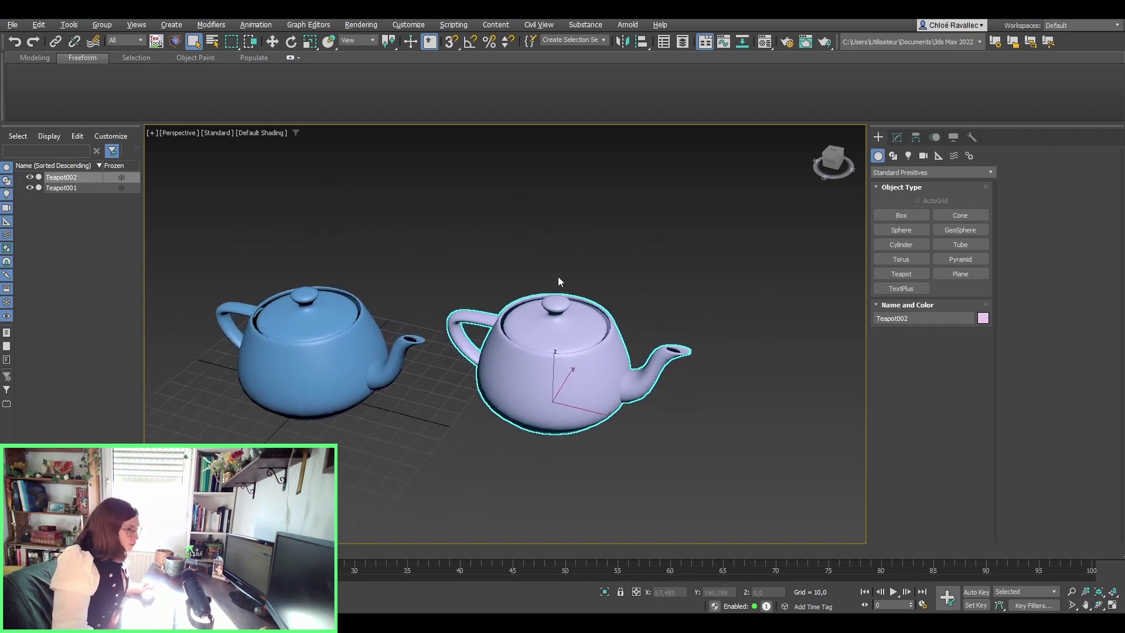
# Move the purple teapot behind the blue one and adjust it in the XY plane to about X 54, Y 112, Z 1.3.
pyautogui.press('w')
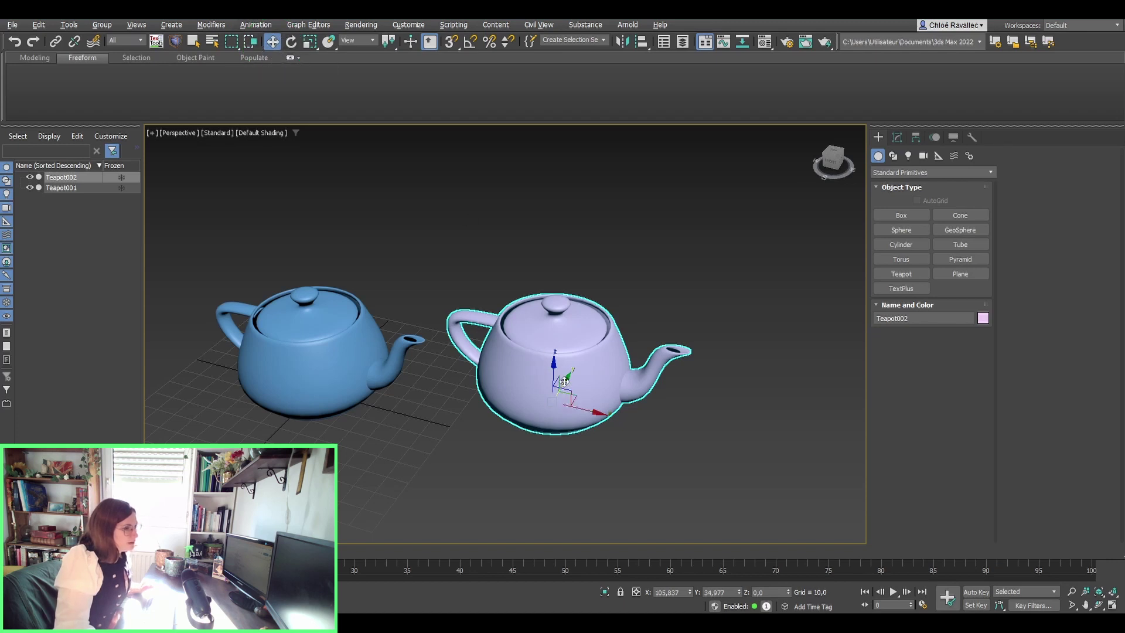
pyautogui.moveTo(568, 383); pyautogui.dragTo(502, 258)
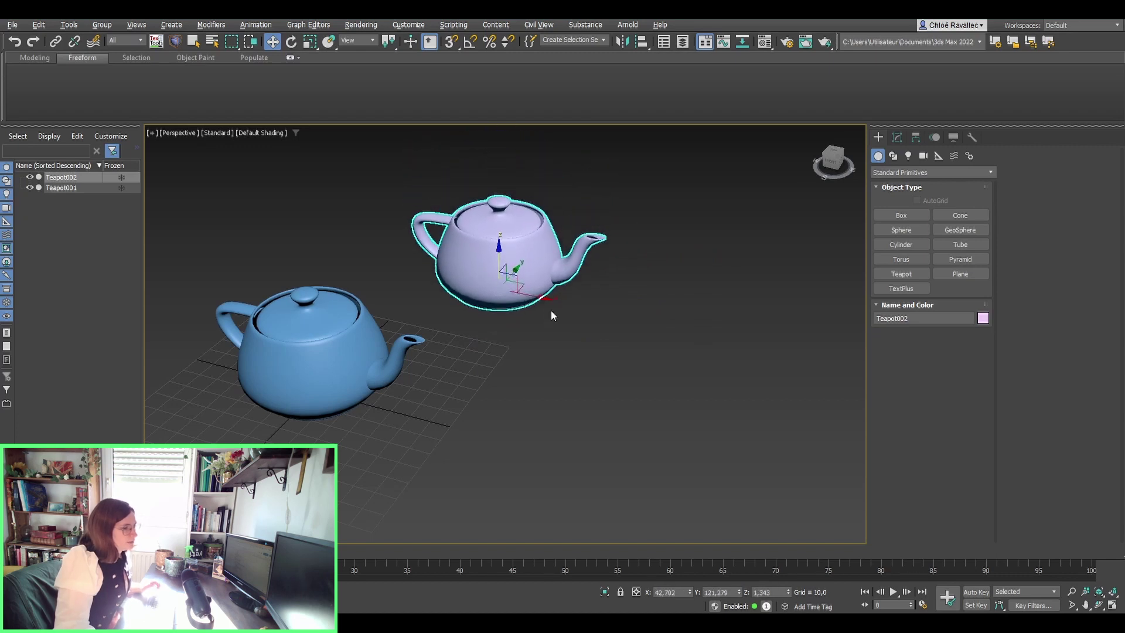
pyautogui.scroll(3, 502, 258)
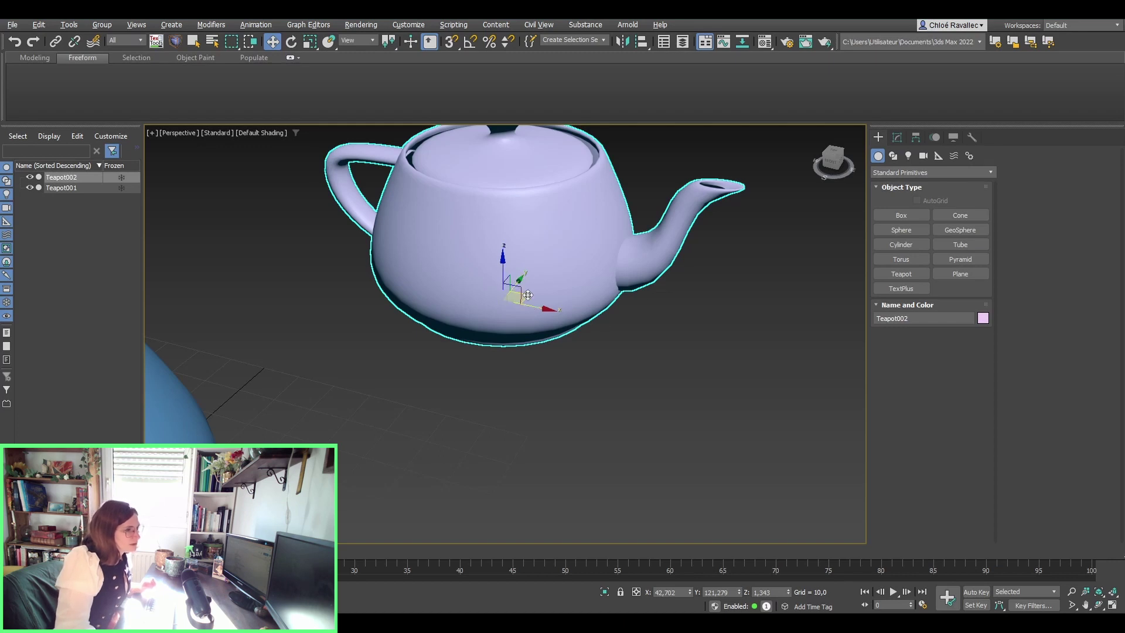
pyautogui.moveTo(528, 295); pyautogui.dragTo(543, 310)
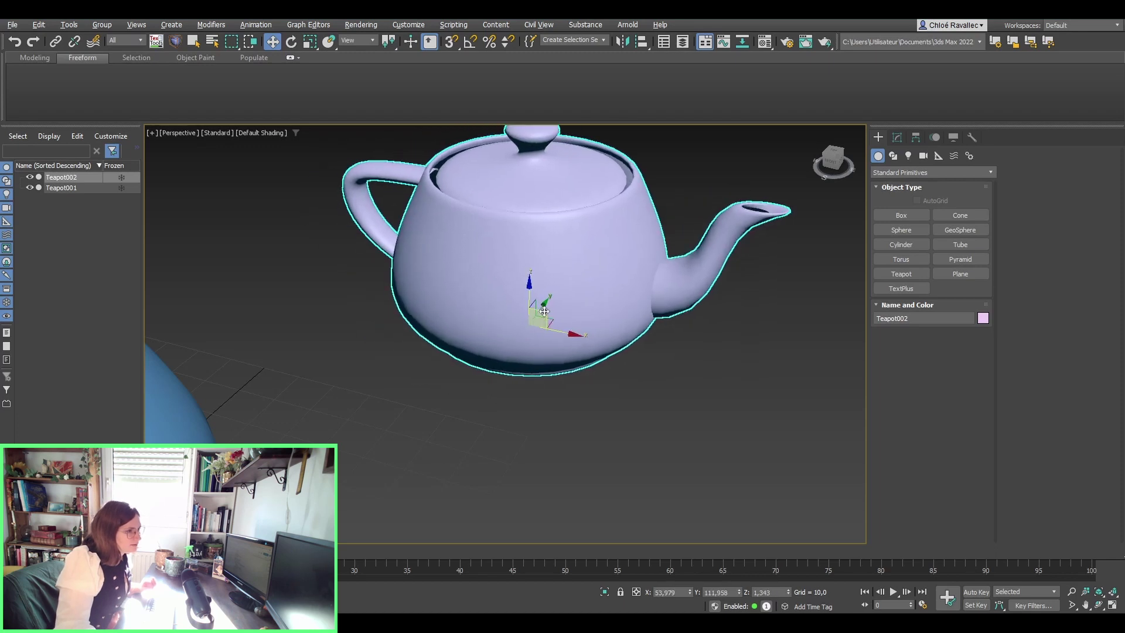
# Move the purple teapot closer to the blue one, to about X 43.5, Y 83.9.
pyautogui.moveTo(544, 311); pyautogui.dragTo(476, 347)
pyautogui.scroll(-5, 476, 347)
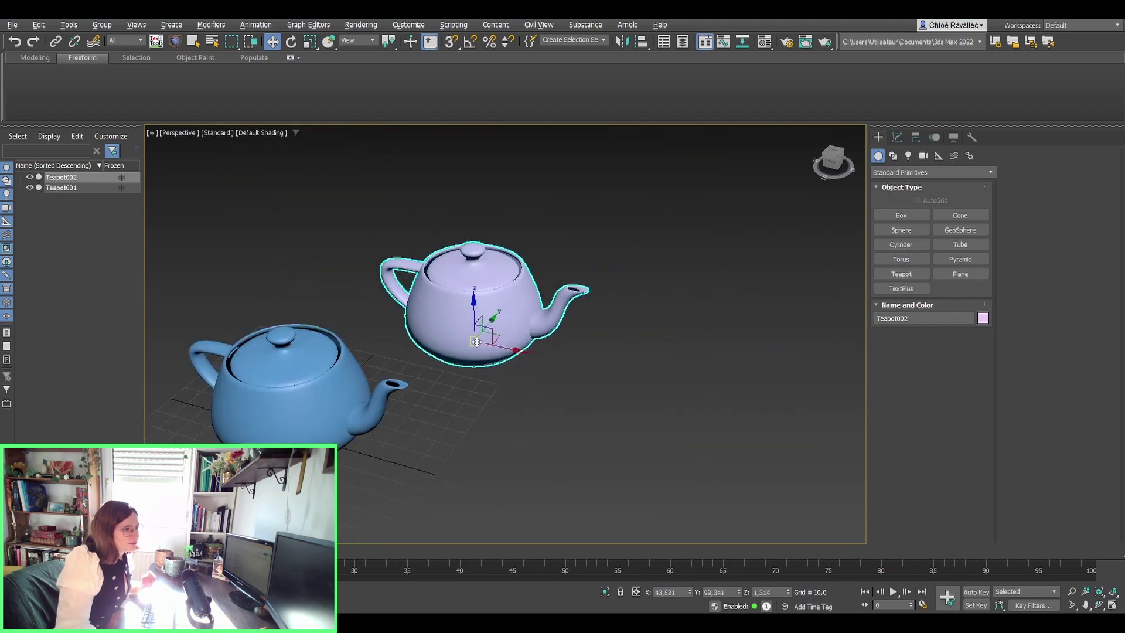
pyautogui.moveTo(477, 347); pyautogui.dragTo(496, 363, button='middle')
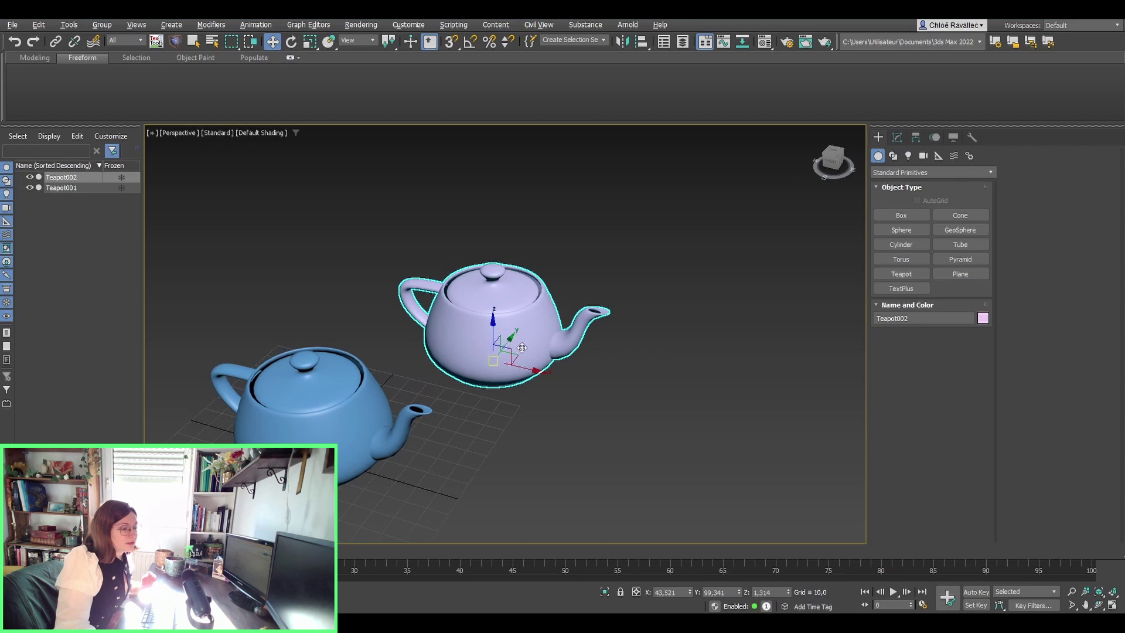
pyautogui.moveTo(507, 347); pyautogui.dragTo(478, 373)
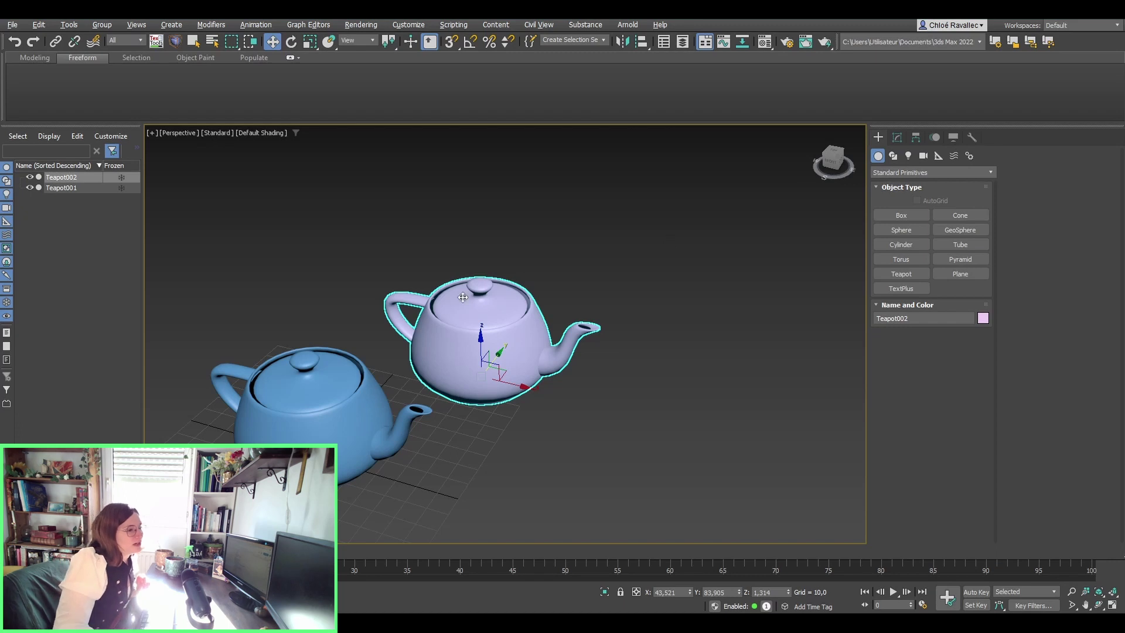
# Raise the purple teapot vertically to about Z 39 and undo the move.
pyautogui.moveTo(476, 330); pyautogui.dragTo(436, 275)
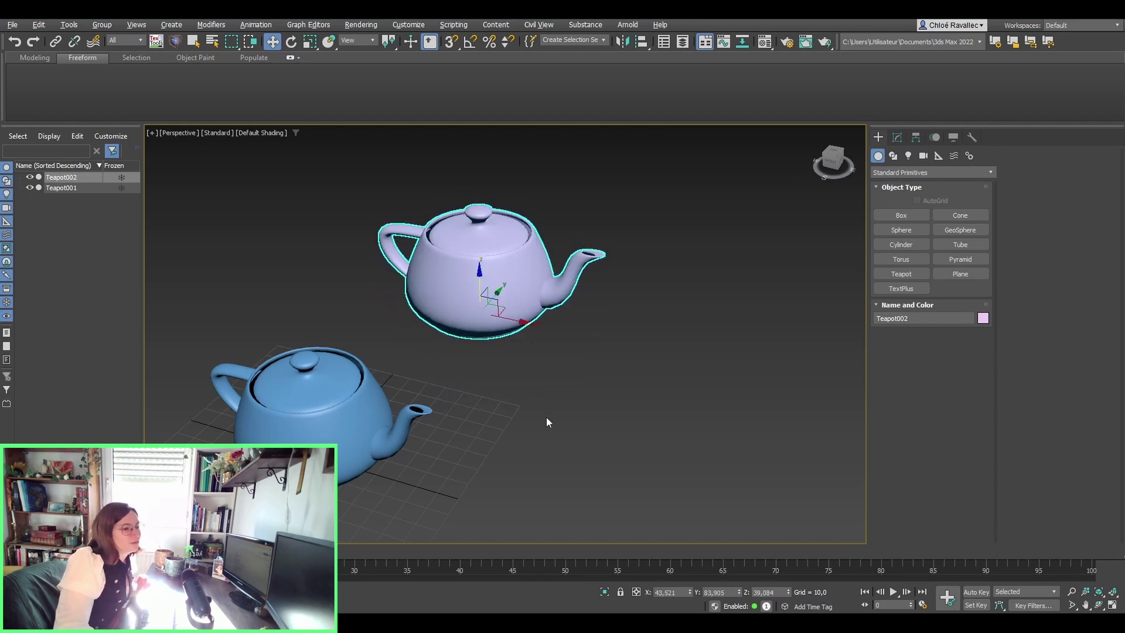
pyautogui.moveTo(547, 410); pyautogui.dragTo(537, 392, button='middle')
pyautogui.hotkey('ctrl', 'z')
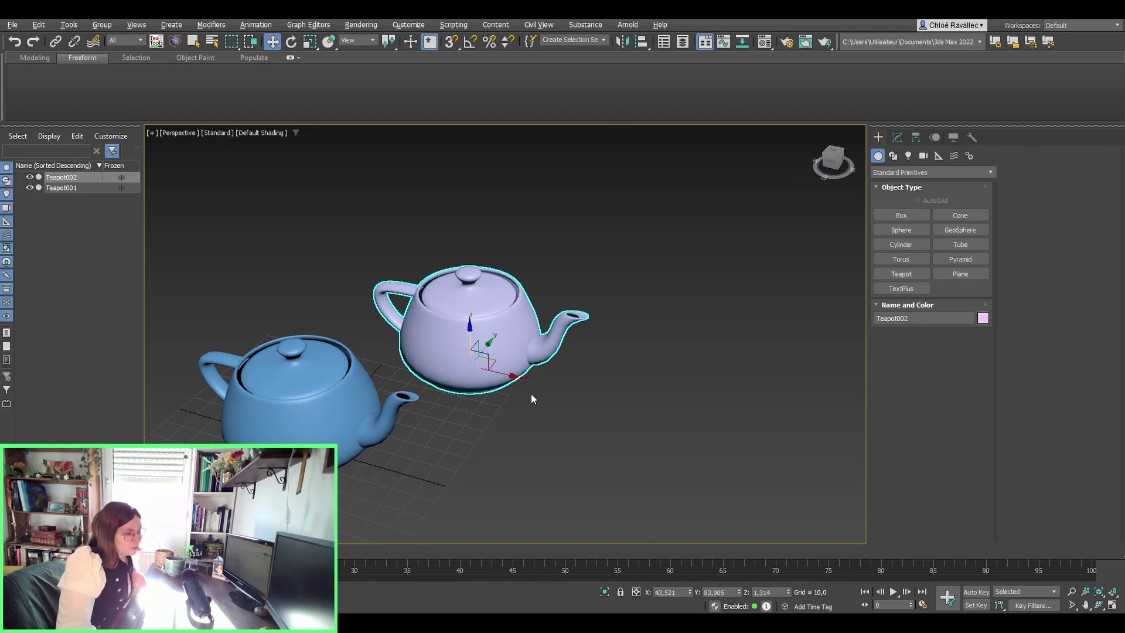
# Check the purple teapot's X, Y and Z position values one after another.
pyautogui.moveTo(531, 392)
pyautogui.mouseDown(button='middle')
pyautogui.moveTo(521, 340)
pyautogui.moveTo(528, 372)
pyautogui.mouseUp(button='middle')
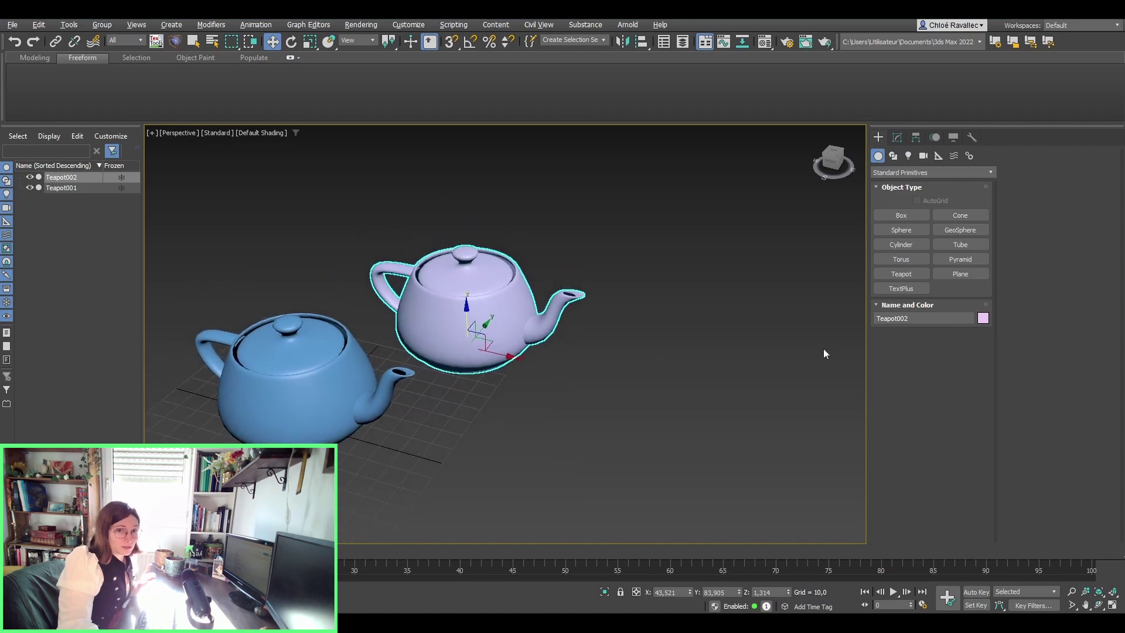
pyautogui.moveTo(568, 441); pyautogui.dragTo(571, 409, button='middle')
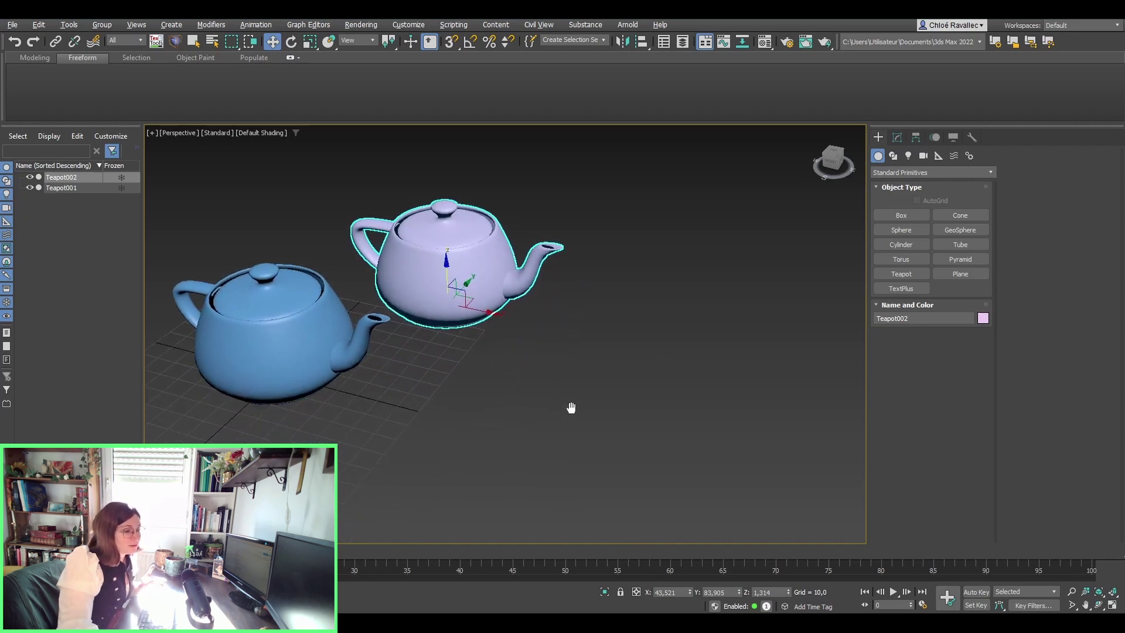
pyautogui.doubleClick(654, 592)
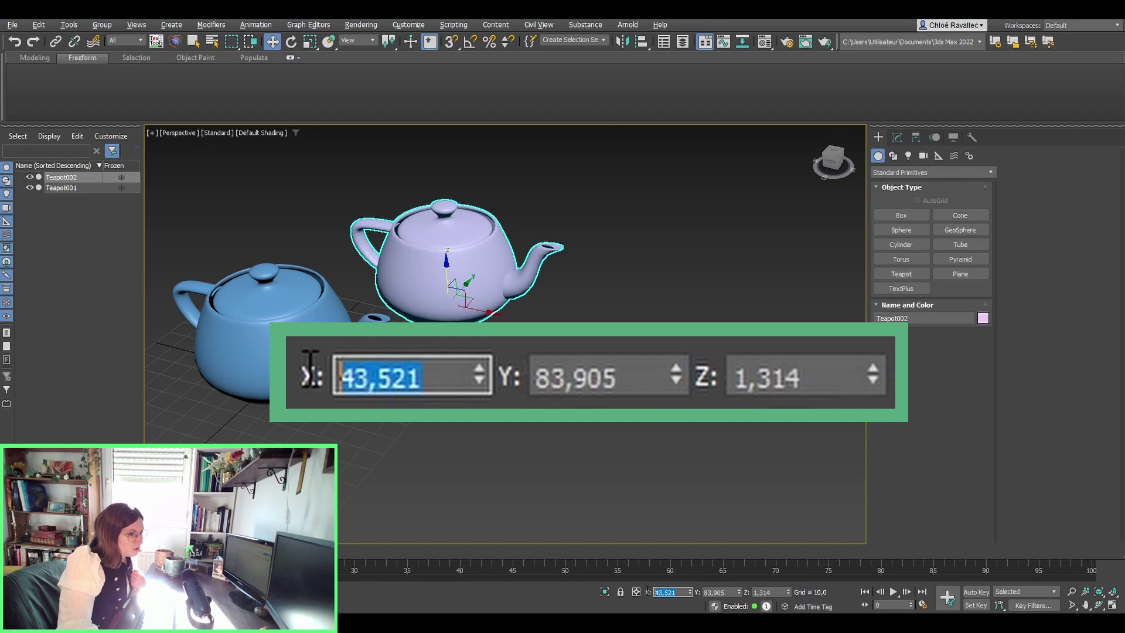
pyautogui.doubleClick(717, 591)
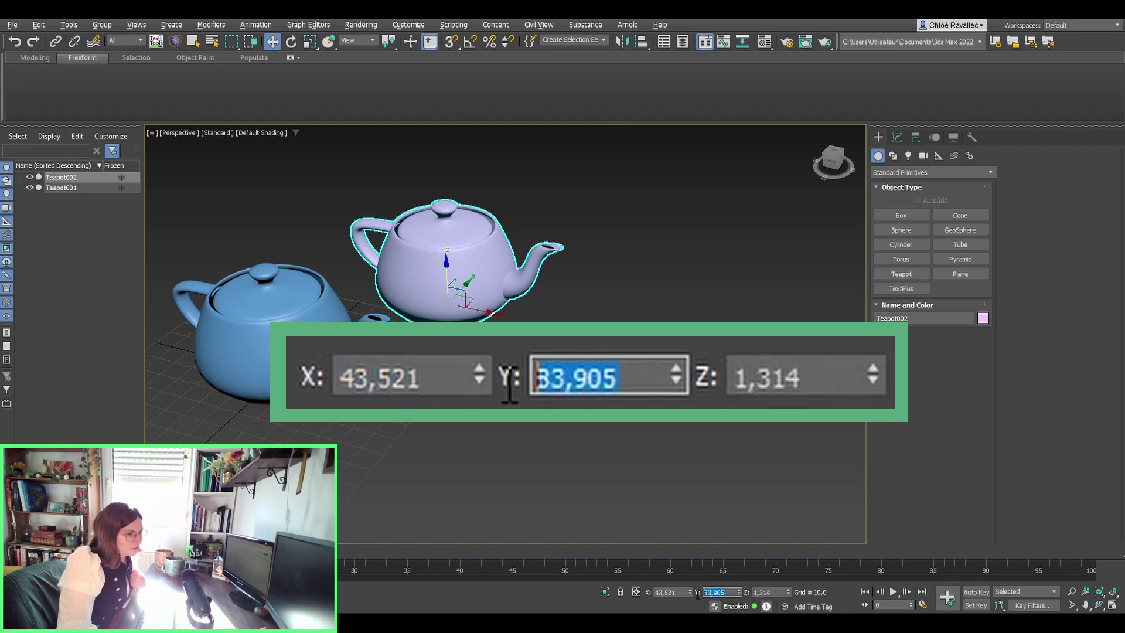
pyautogui.doubleClick(776, 592)
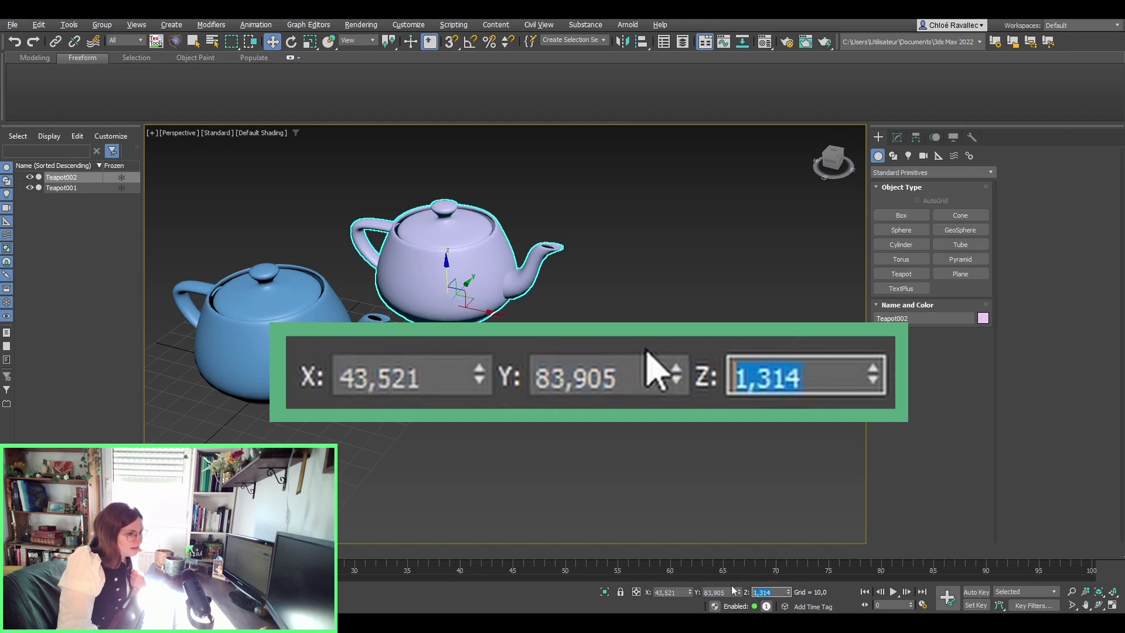
# Lift the purple teapot along the Z axis to about 45.
pyautogui.moveTo(633, 381); pyautogui.dragTo(635, 384, button='middle')
pyautogui.moveTo(453, 249); pyautogui.dragTo(524, 273, button='middle')
pyautogui.moveTo(522, 305); pyautogui.dragTo(521, 229)
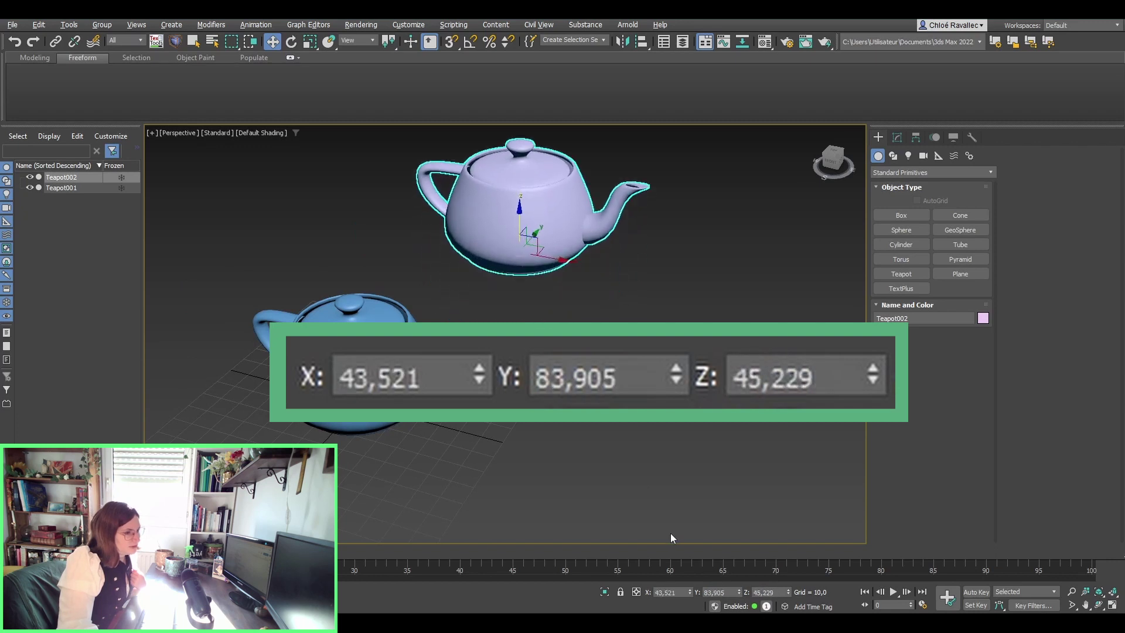
# Set the purple teapot's Z position to exactly 5.
pyautogui.doubleClick(776, 592)
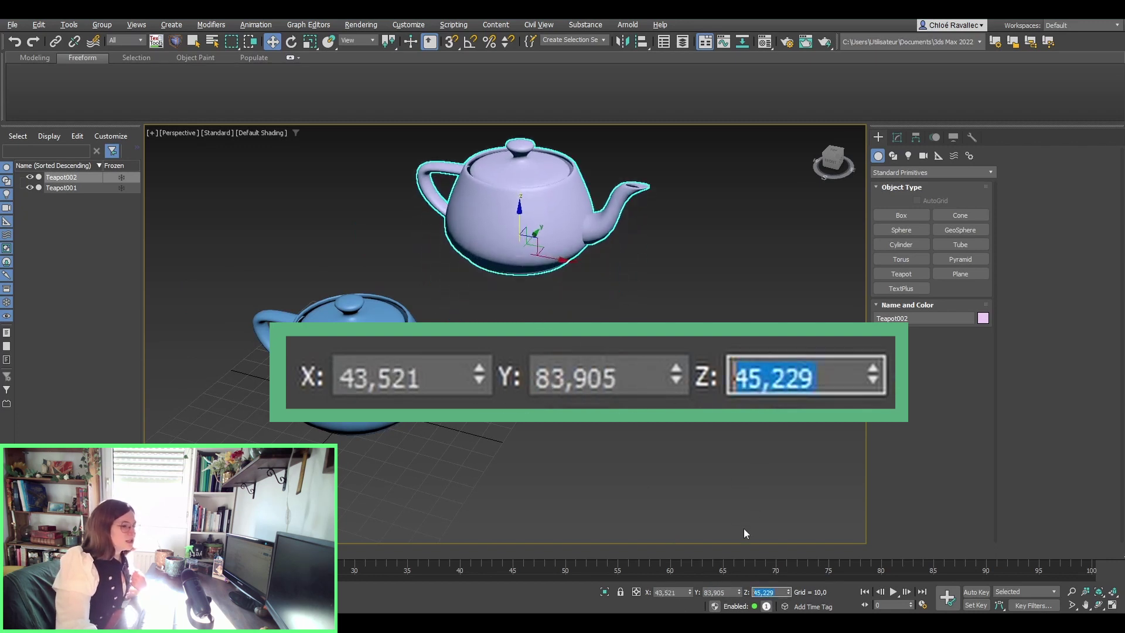
pyautogui.write('5')
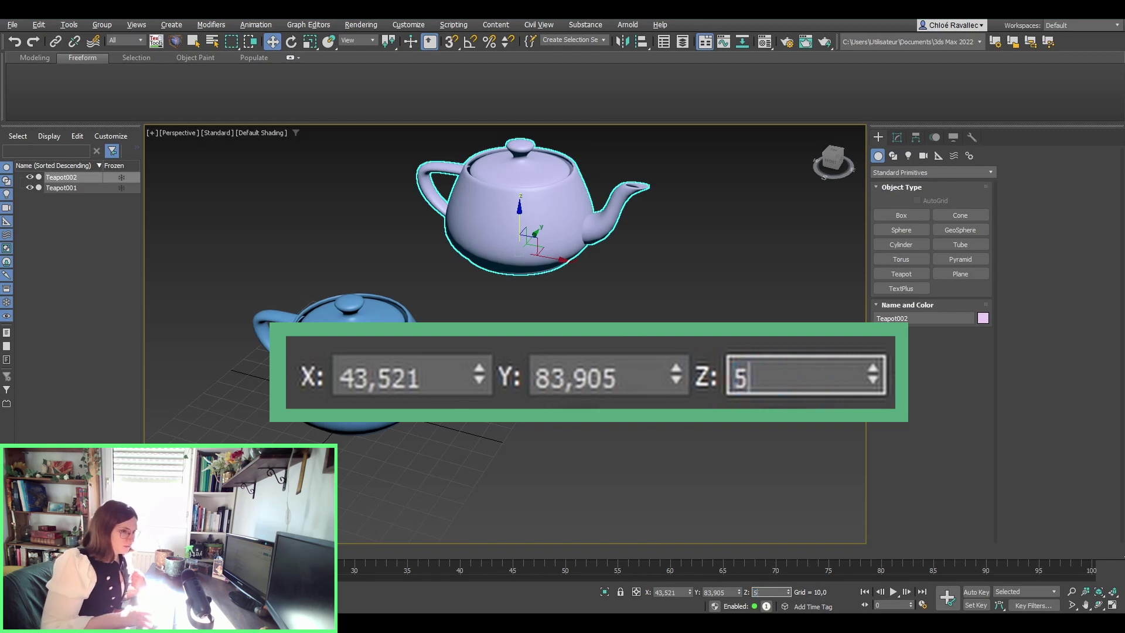
pyautogui.press('Return')
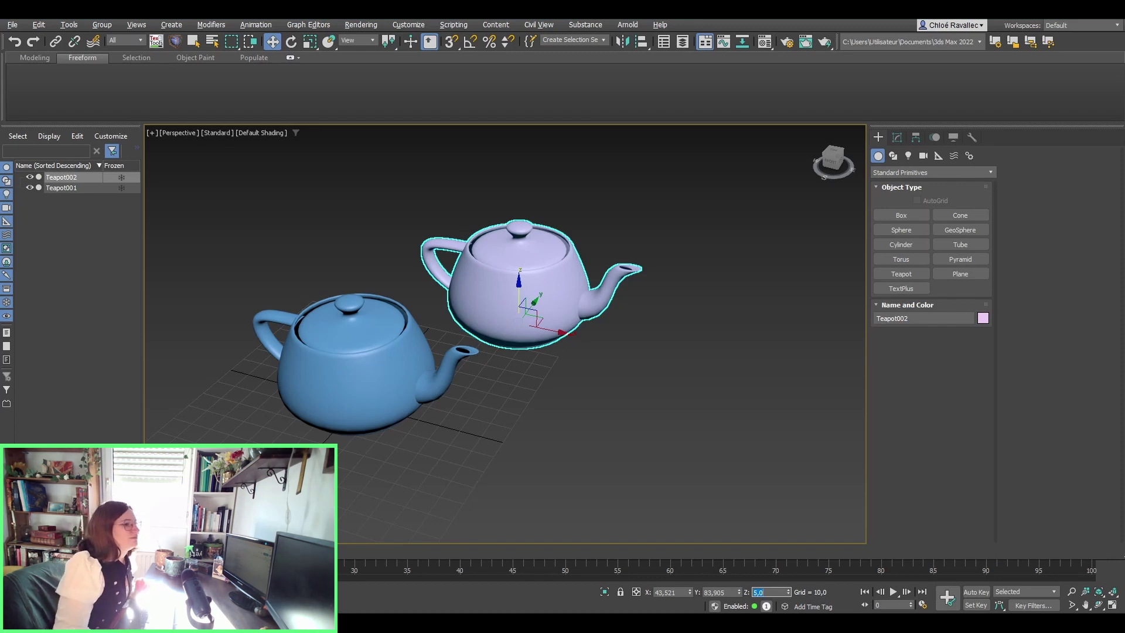
# Rotate the purple teapot around its three axes to about X -26.8, Y -9.7 and Z -16.1 degrees.
pyautogui.moveTo(364, 316); pyautogui.dragTo(429, 386, button='middle')
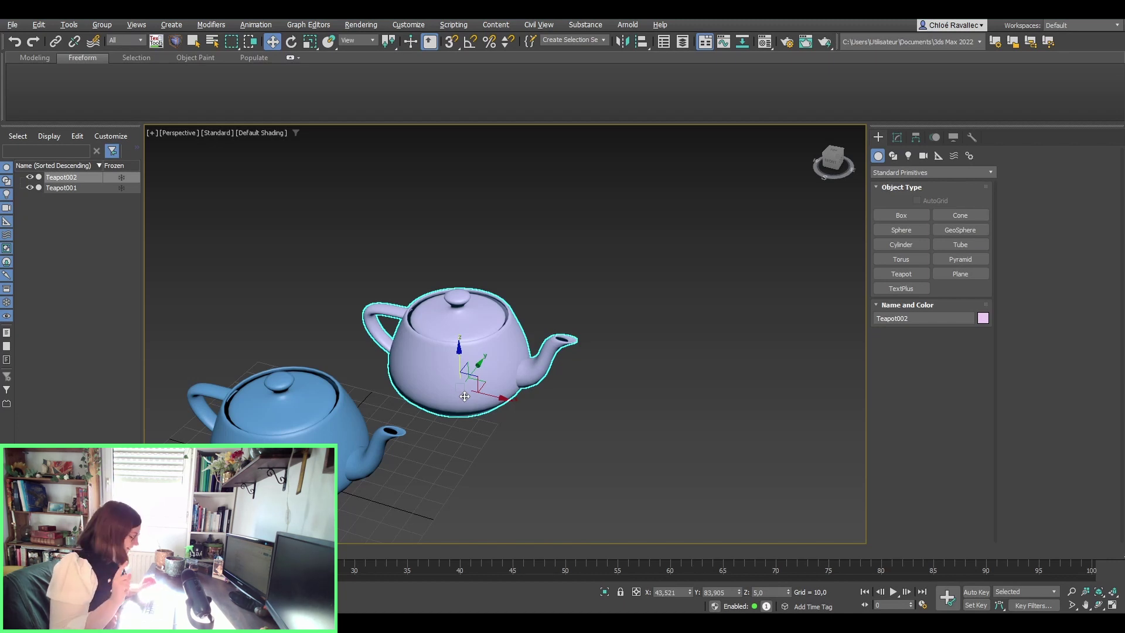
pyautogui.press('e')
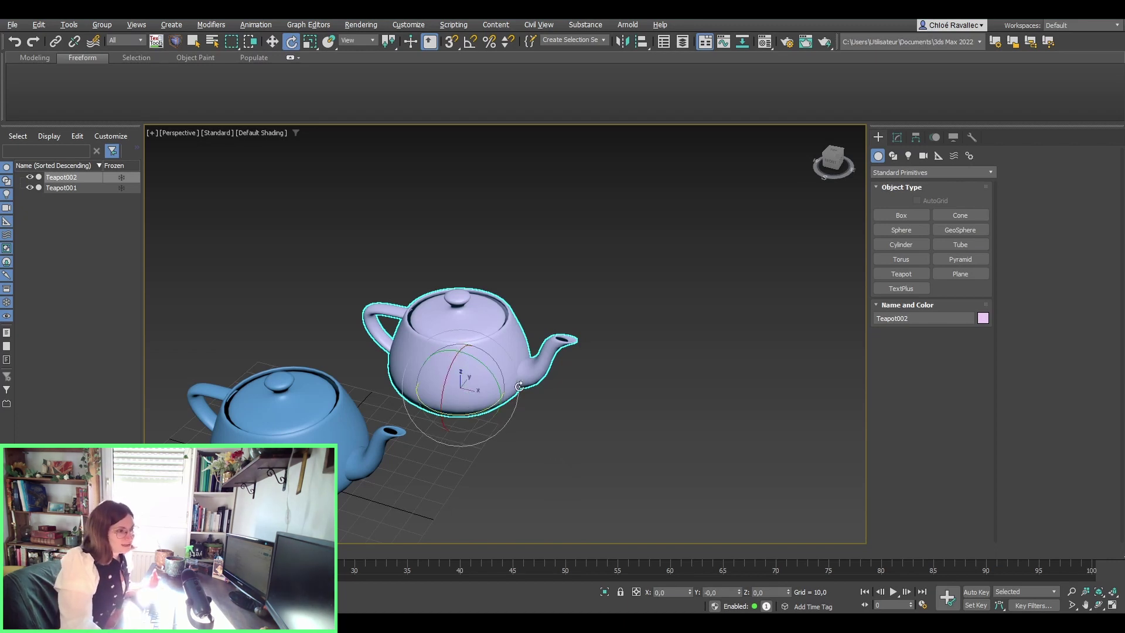
pyautogui.click(287, 40)
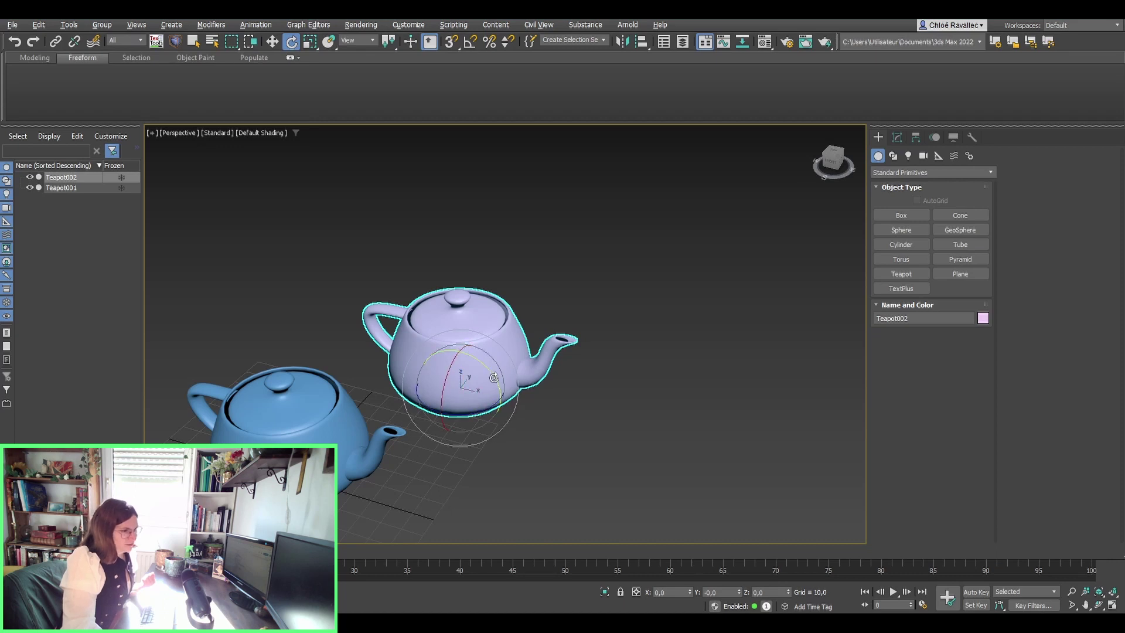
pyautogui.moveTo(448, 371); pyautogui.dragTo(450, 344)
pyautogui.moveTo(494, 378); pyautogui.dragTo(427, 419)
pyautogui.moveTo(426, 407); pyautogui.dragTo(606, 503)
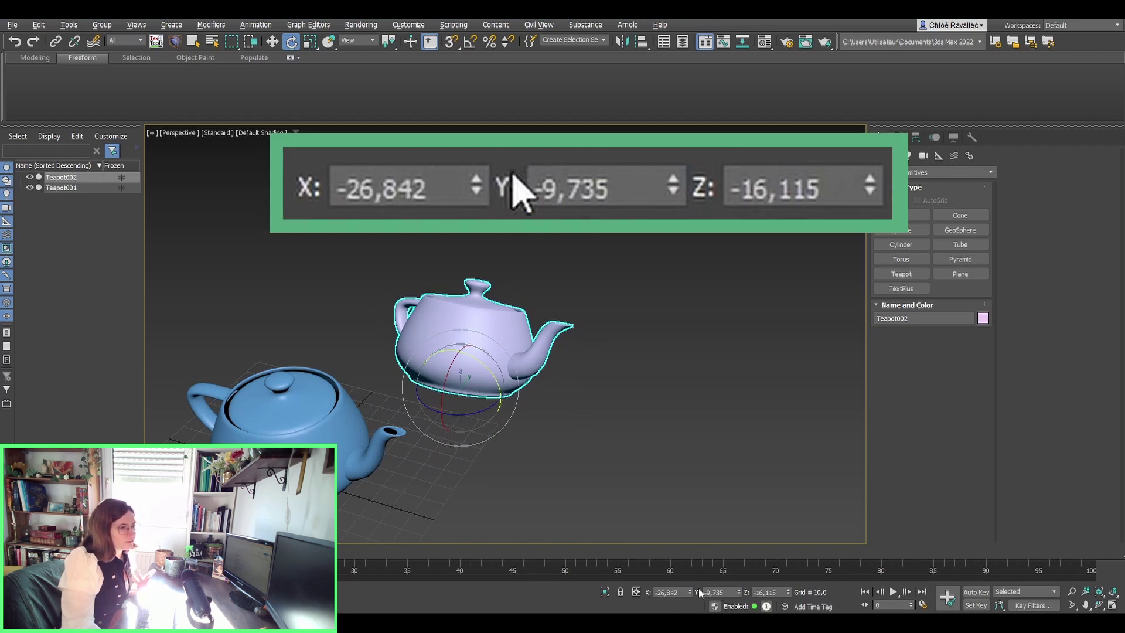
# Set the purple teapot's Y, X and Z rotation values to 0.
pyautogui.moveTo(727, 592); pyautogui.dragTo(673, 590)
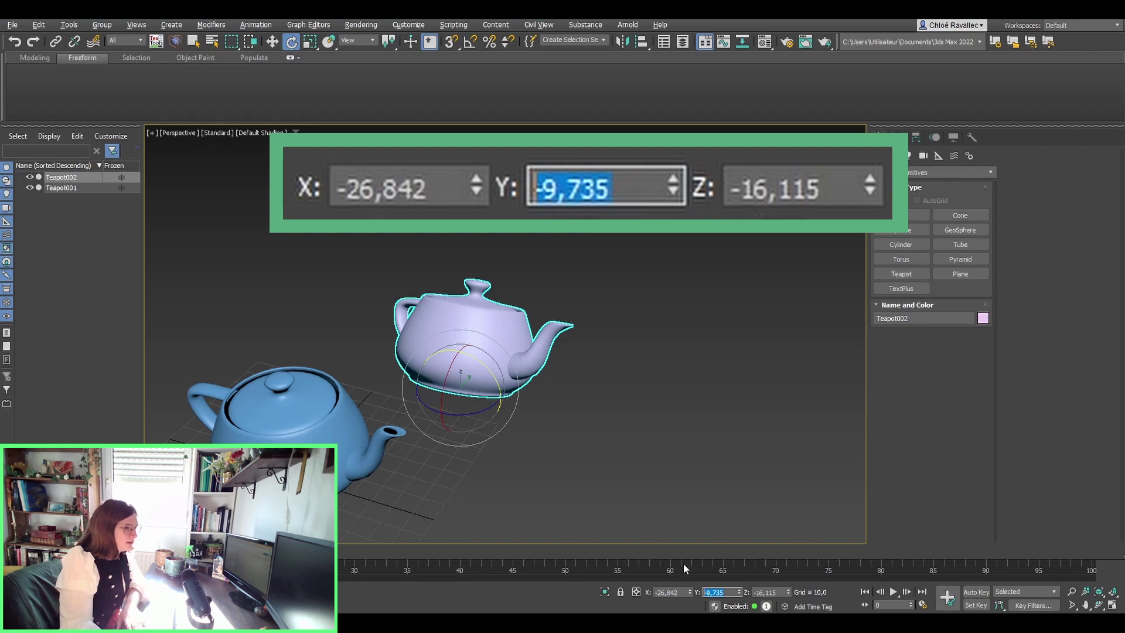
pyautogui.write('0')
pyautogui.press('Return')
pyautogui.moveTo(687, 591); pyautogui.dragTo(653, 592)
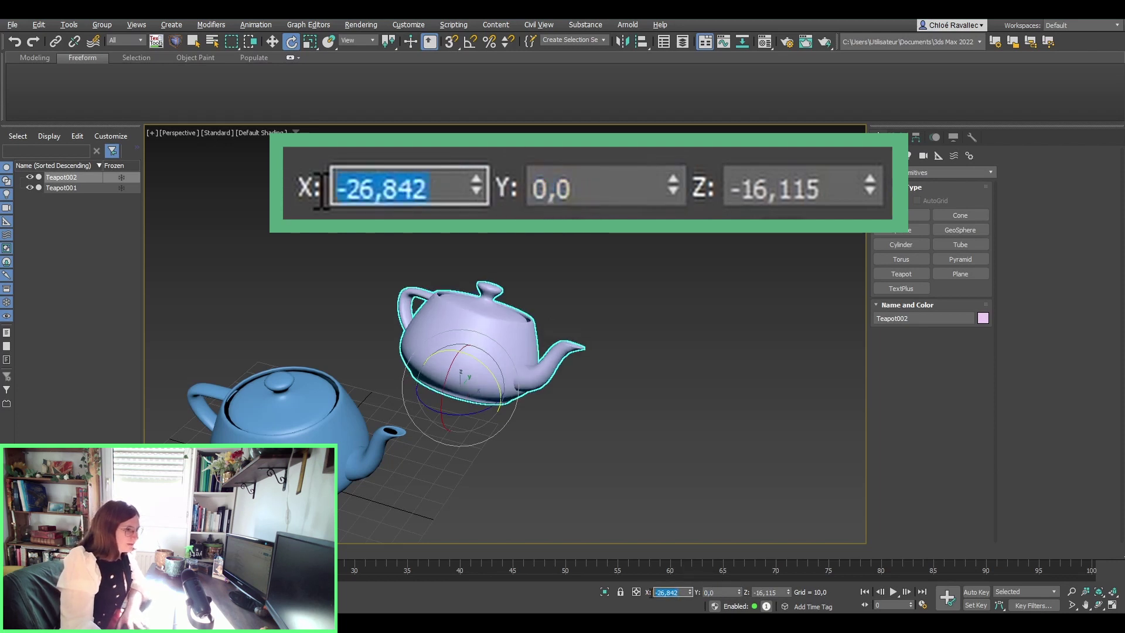
pyautogui.write('0')
pyautogui.press('Return')
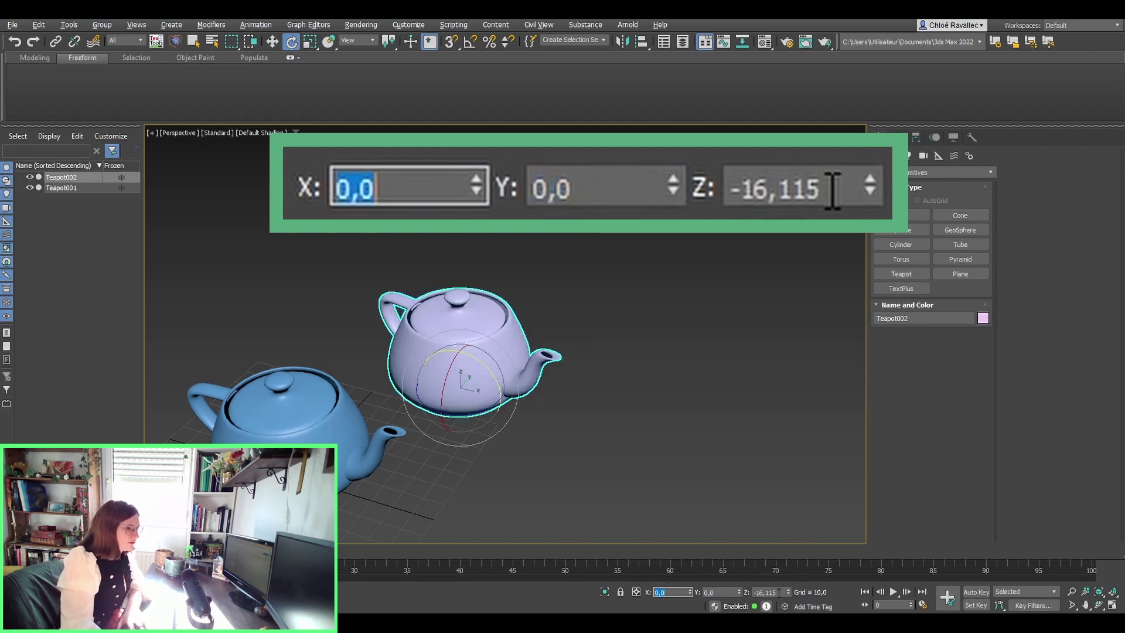
pyautogui.moveTo(780, 593); pyautogui.dragTo(730, 591)
pyautogui.write('0')
pyautogui.press('Return')
# Turn the purple teapot around its Z axis to about 107 degrees.
pyautogui.moveTo(523, 366); pyautogui.dragTo(522, 317, button='middle')
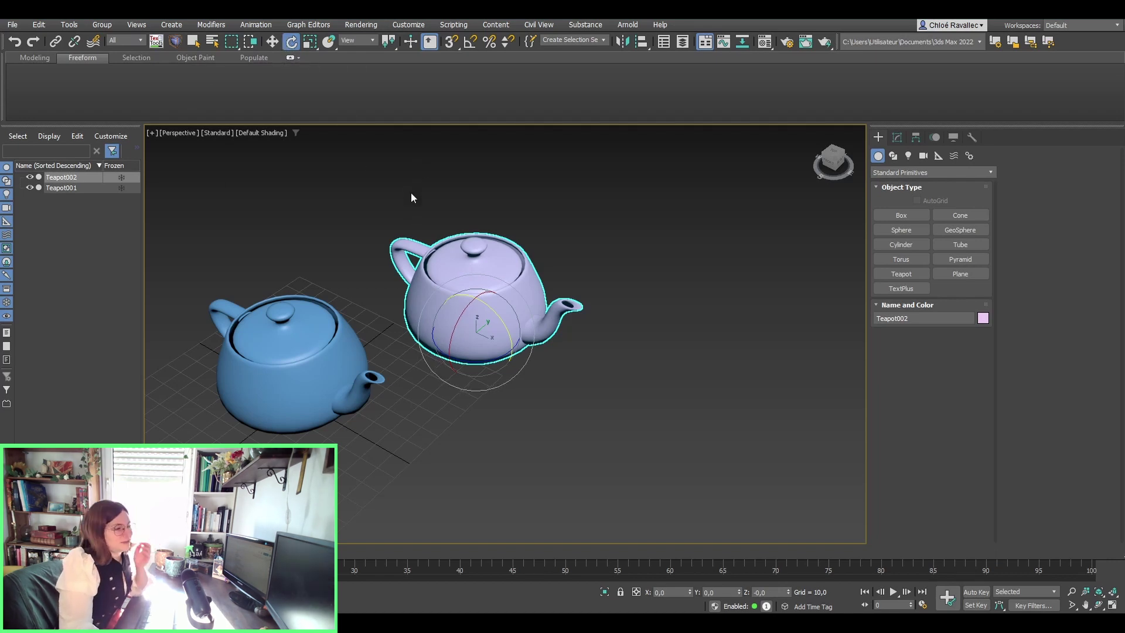
pyautogui.moveTo(435, 344); pyautogui.dragTo(396, 420, button='middle')
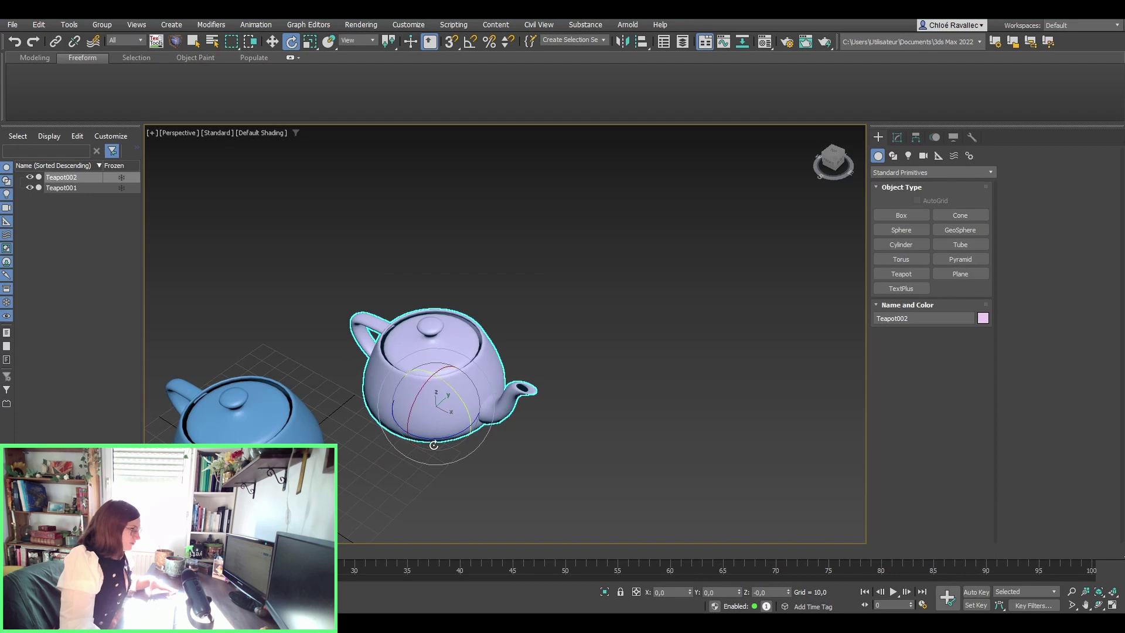
pyautogui.moveTo(396, 419); pyautogui.dragTo(557, 396)
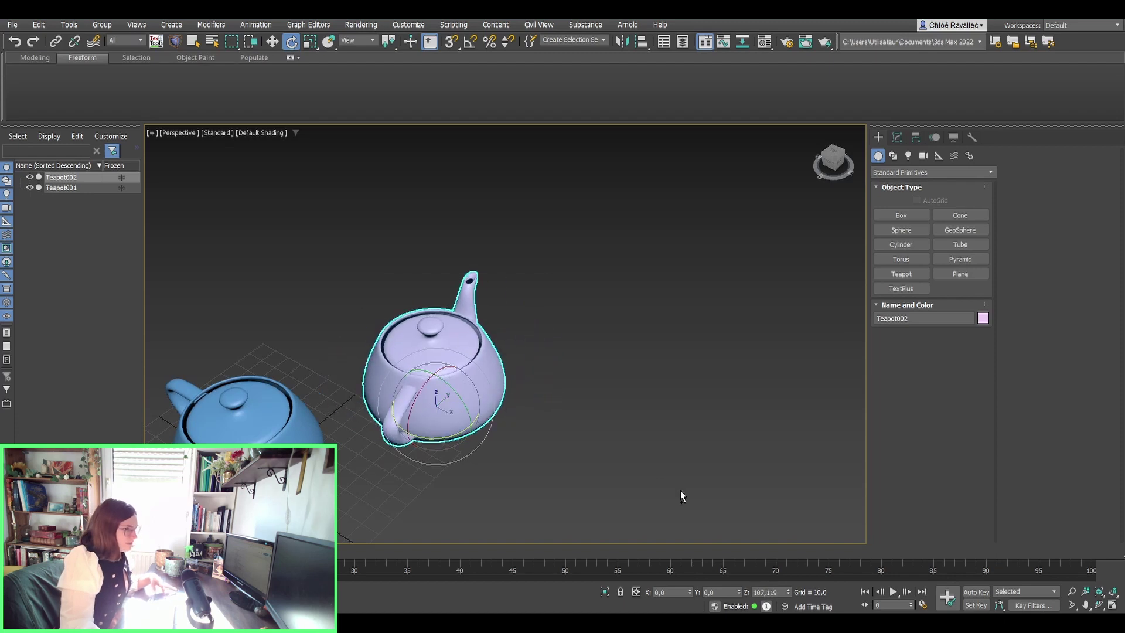
# Reset the purple teapot's Z rotation and set it to exactly 90 degrees.
pyautogui.rightClick(785, 587)
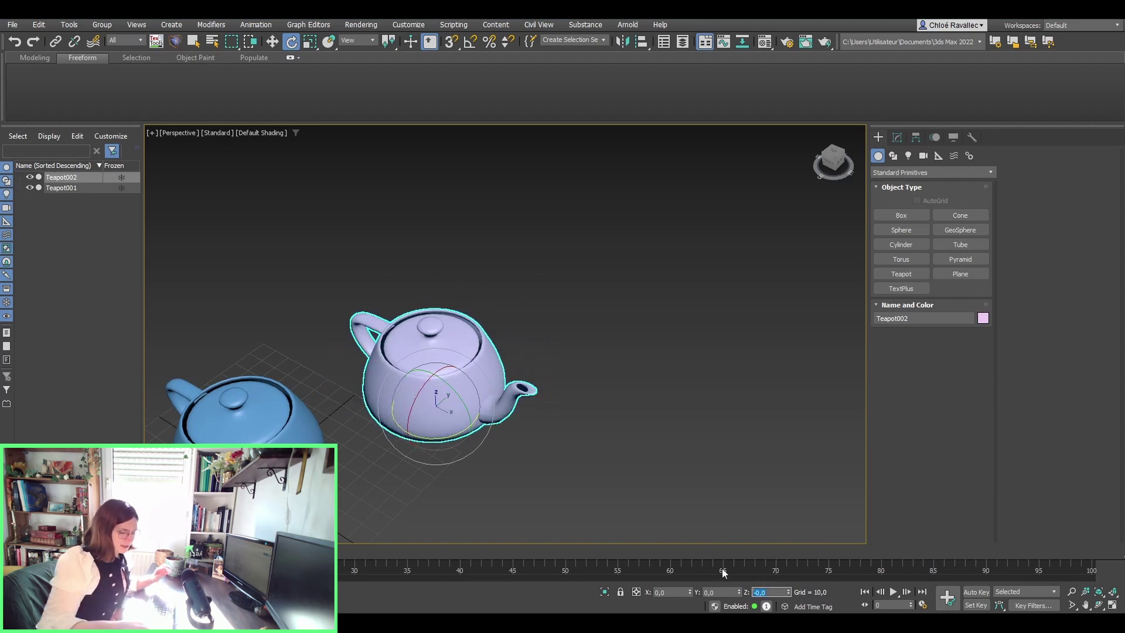
pyautogui.write('90')
pyautogui.press('Return')
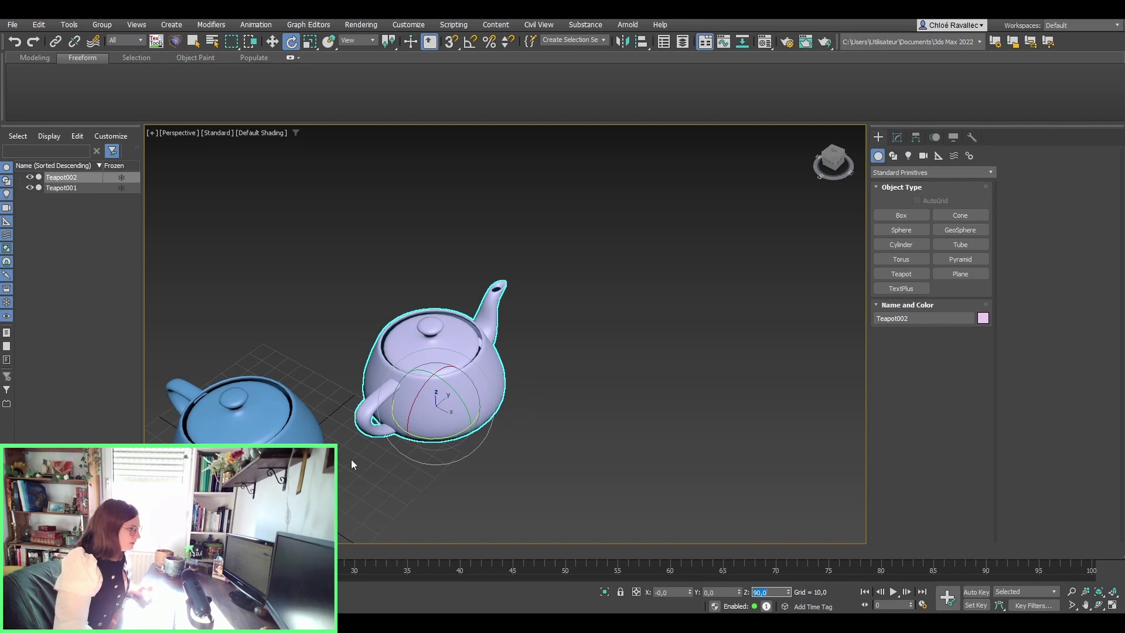
# Scale the purple teapot down uniformly to about 37.4 percent.
pyautogui.keyDown('alt'); pyautogui.moveTo(350, 459); pyautogui.dragTo(641, 435, button='middle'); pyautogui.keyUp('alt')
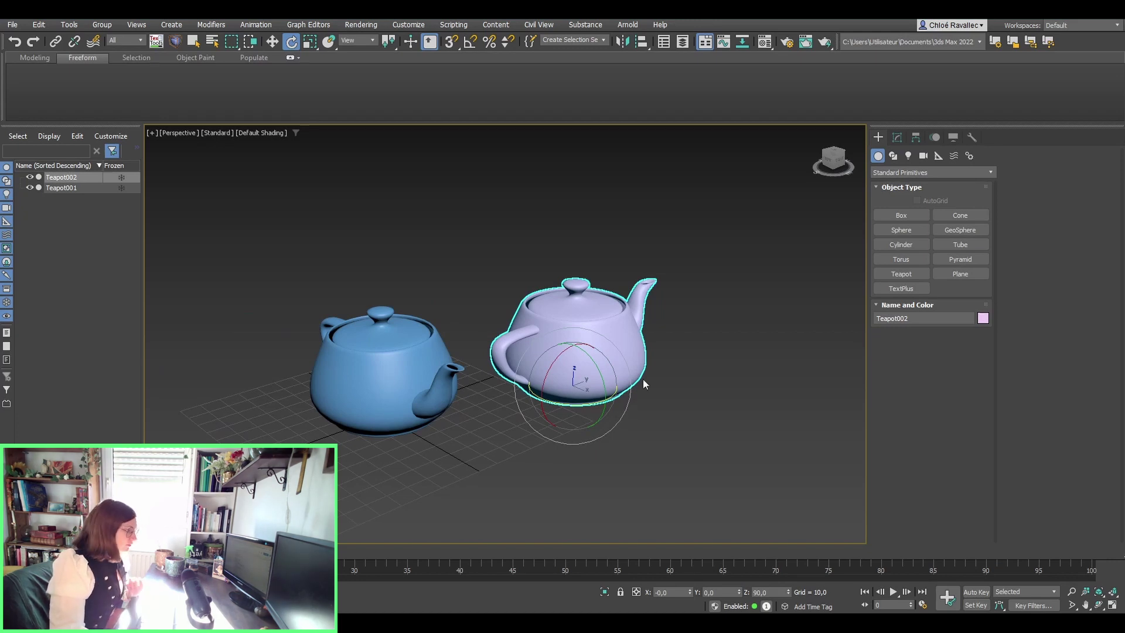
pyautogui.keyDown('alt'); pyautogui.moveTo(642, 378); pyautogui.dragTo(525, 386, button='middle'); pyautogui.keyUp('alt')
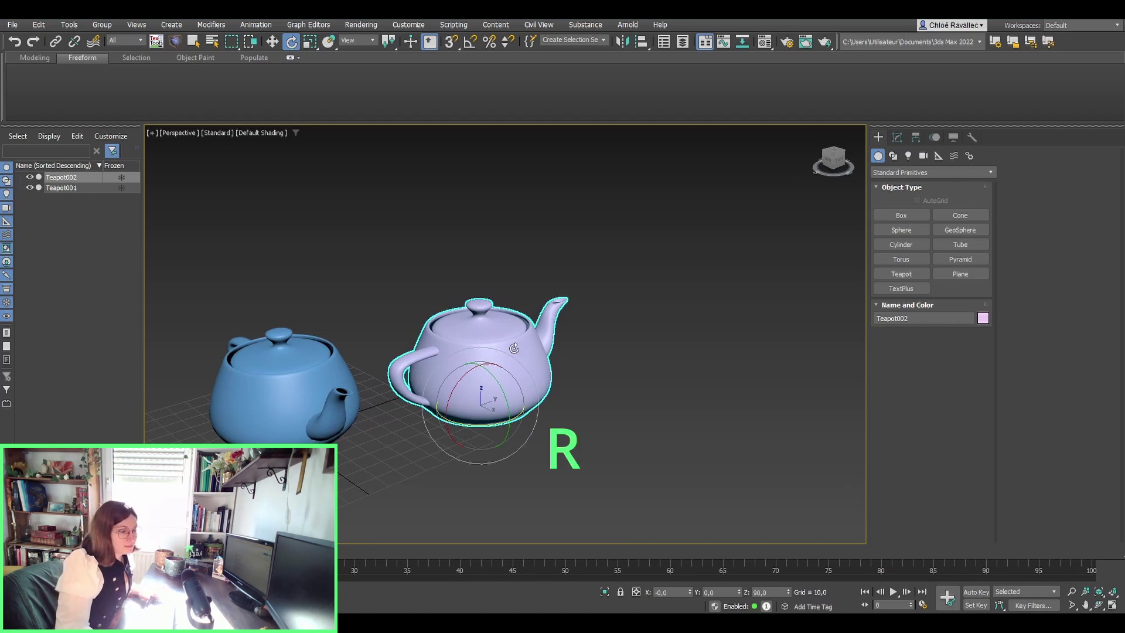
pyautogui.press('r')
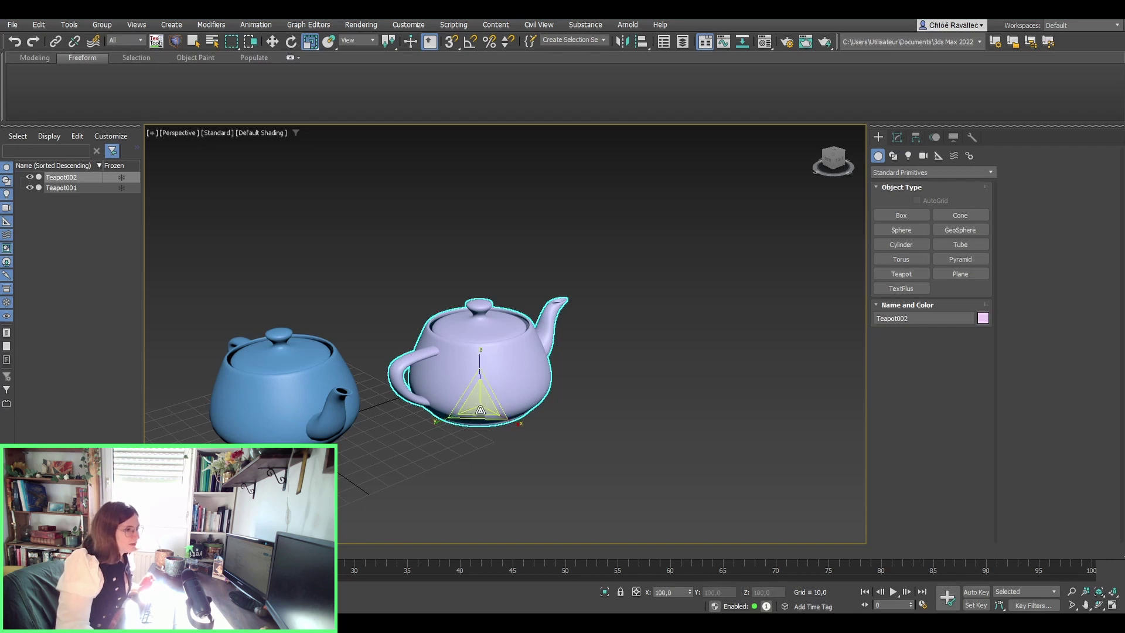
pyautogui.moveTo(480, 410); pyautogui.dragTo(491, 460)
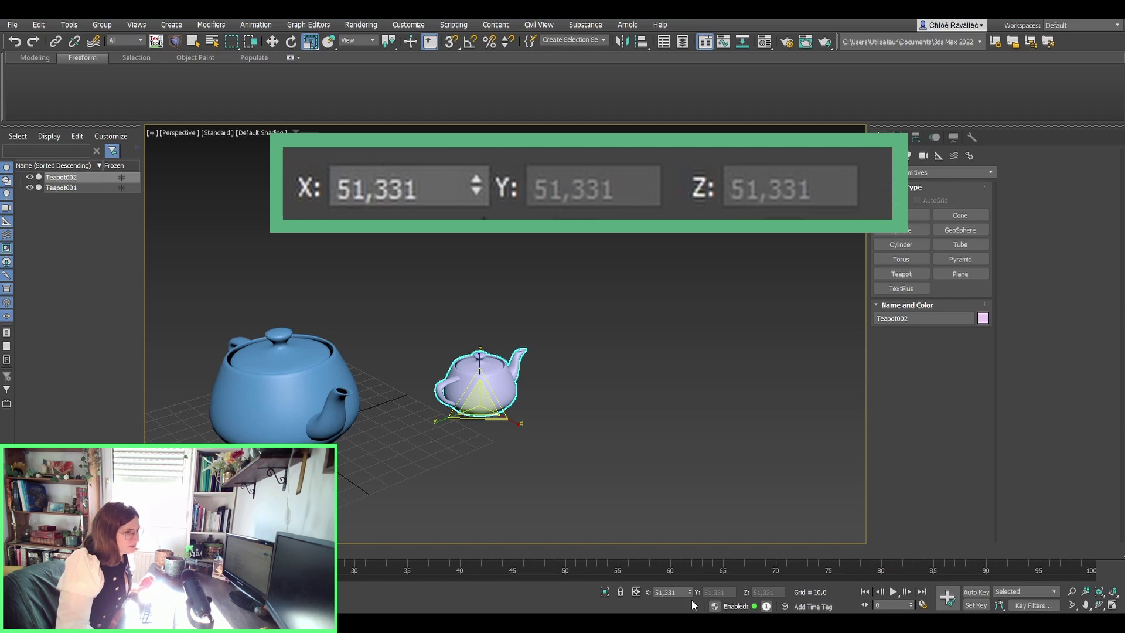
pyautogui.moveTo(689, 597); pyautogui.dragTo(652, 129)
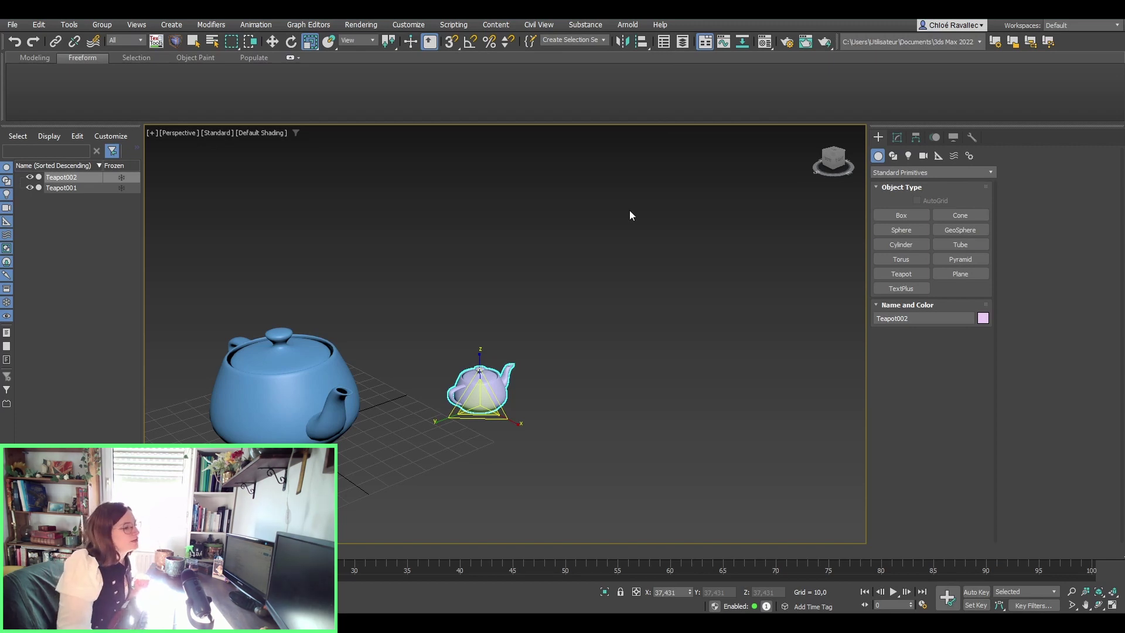
# Switch to non-uniform scaling and stretch the purple teapot along X to about 66.5 percent.
pyautogui.click(313, 41)
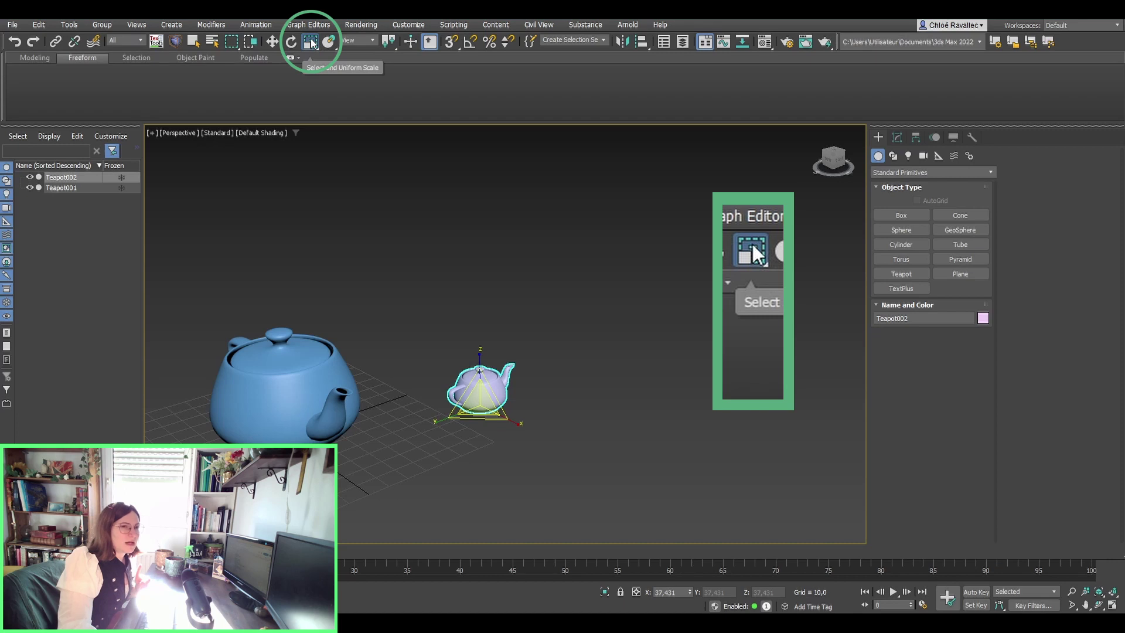
pyautogui.click(312, 41)
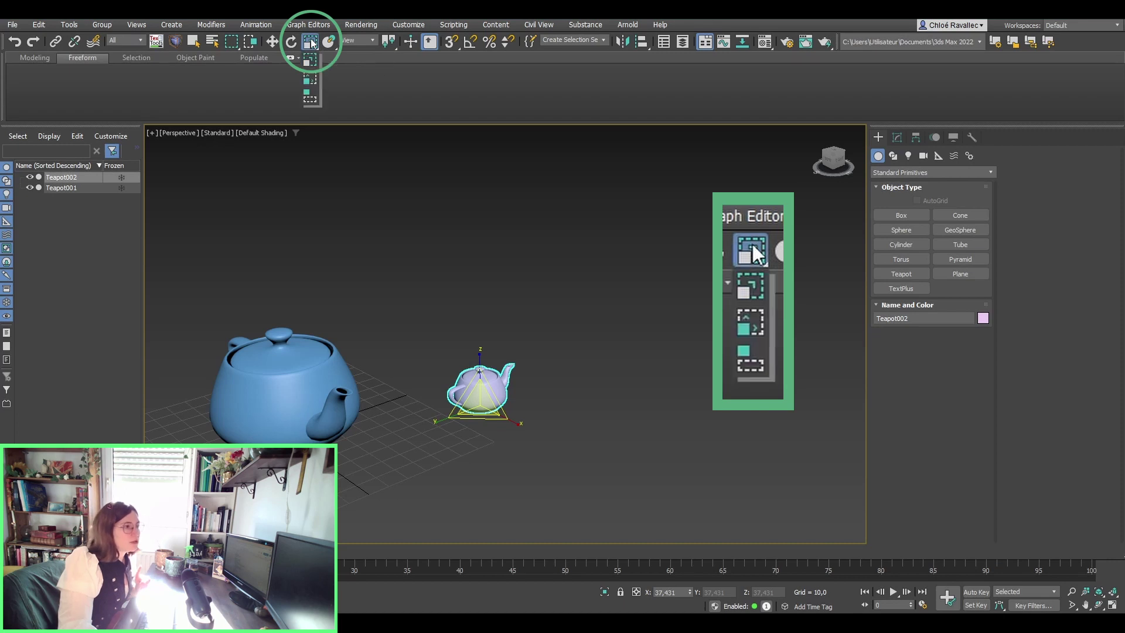
pyautogui.moveTo(310, 39); pyautogui.dragTo(312, 77)
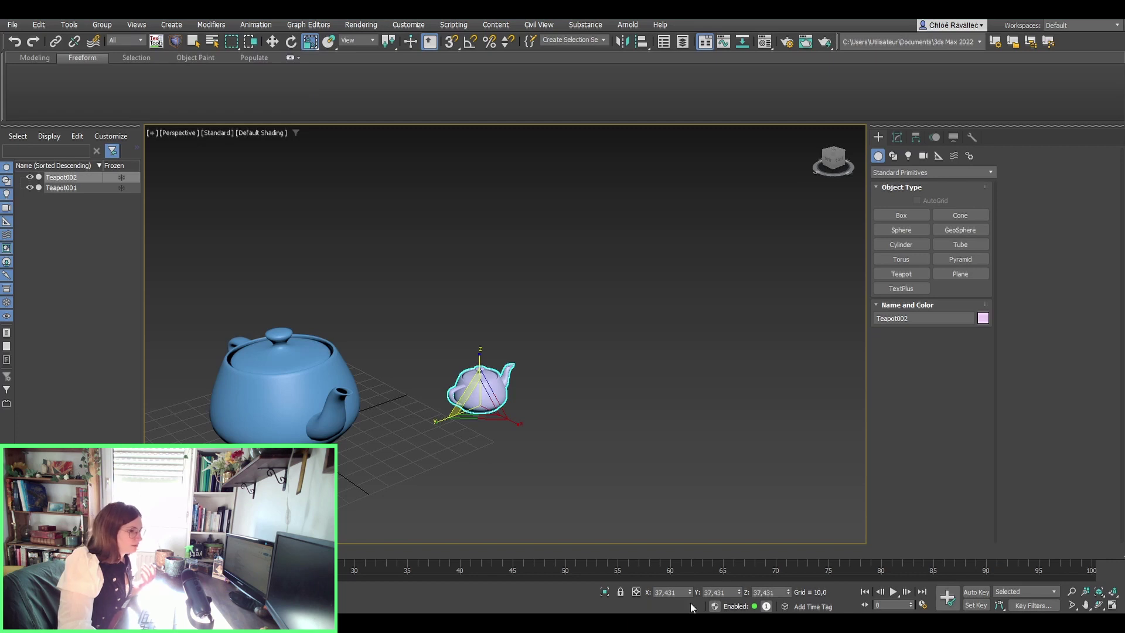
pyautogui.moveTo(692, 591); pyautogui.dragTo(703, 421)
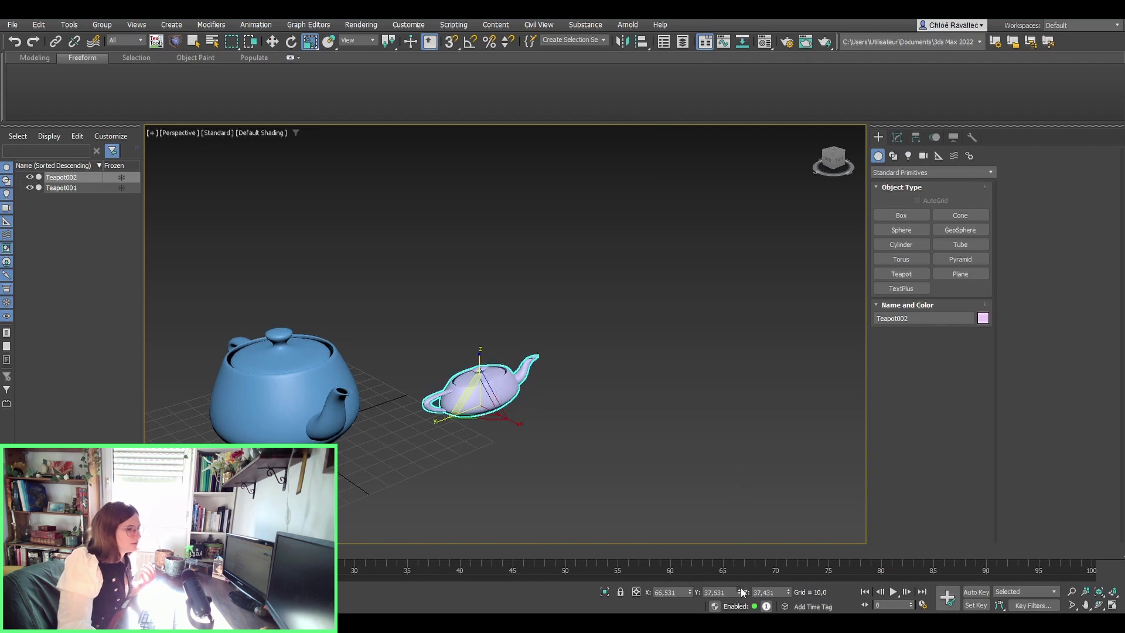
# Stretch the purple teapot non-uniformly to about 52.3 percent along Y and 211.3 percent along Z.
pyautogui.moveTo(742, 592); pyautogui.dragTo(532, 167)
pyautogui.moveTo(570, 300); pyautogui.dragTo(511, 333, button='middle')
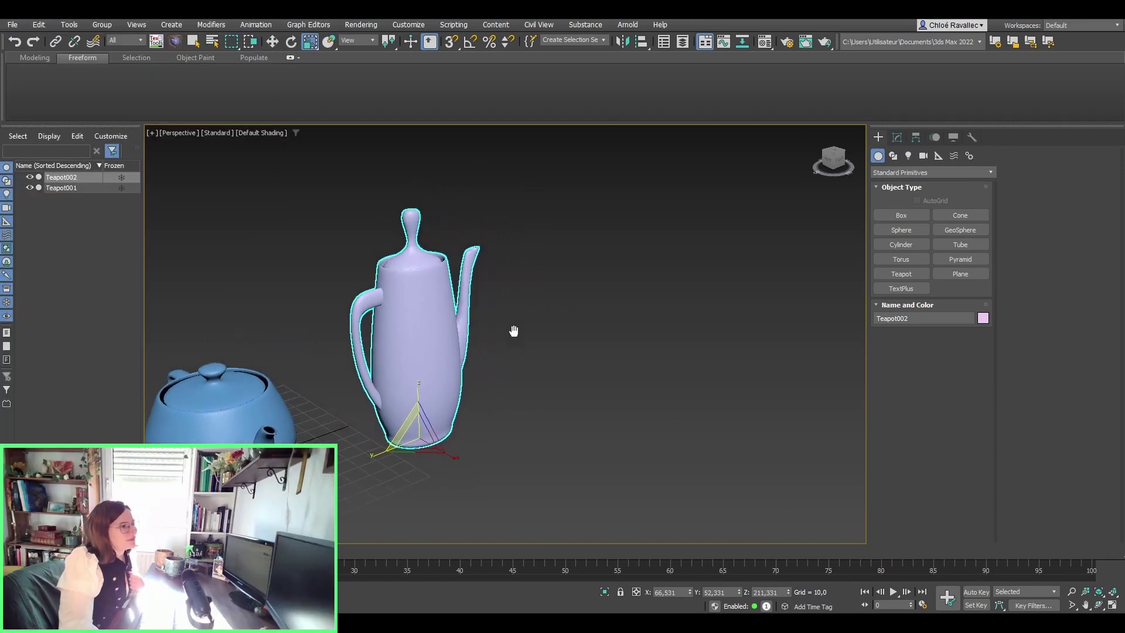
# Switch to Select and Squash and flatten the purple teapot twice, down to about 71.5 percent along Z.
pyautogui.moveTo(313, 41); pyautogui.dragTo(313, 98)
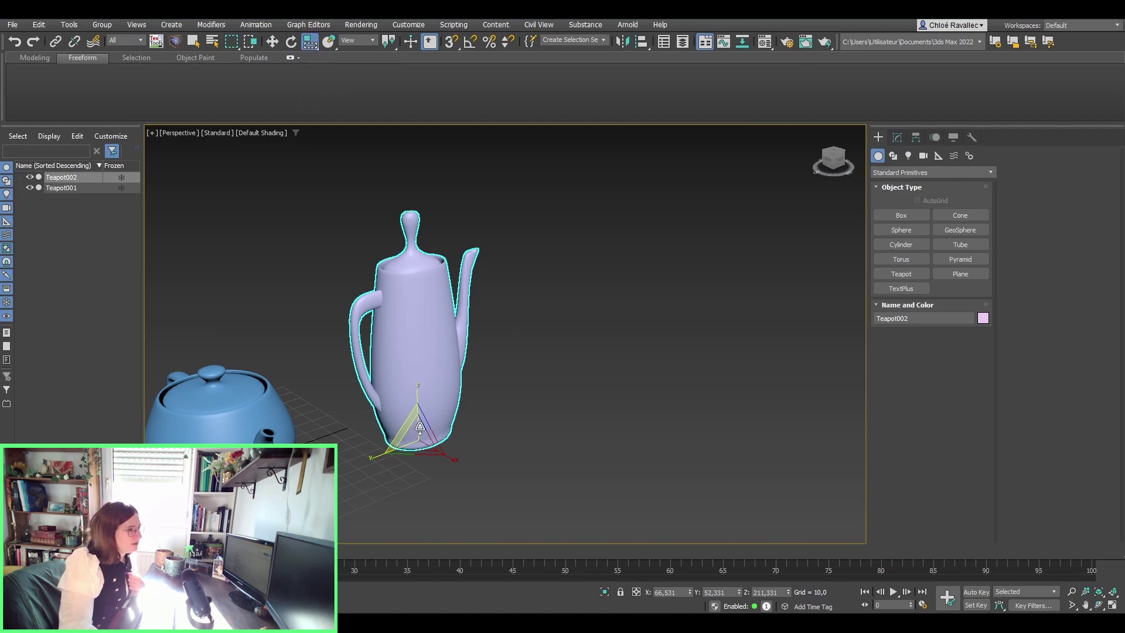
pyautogui.moveTo(415, 434); pyautogui.dragTo(428, 530)
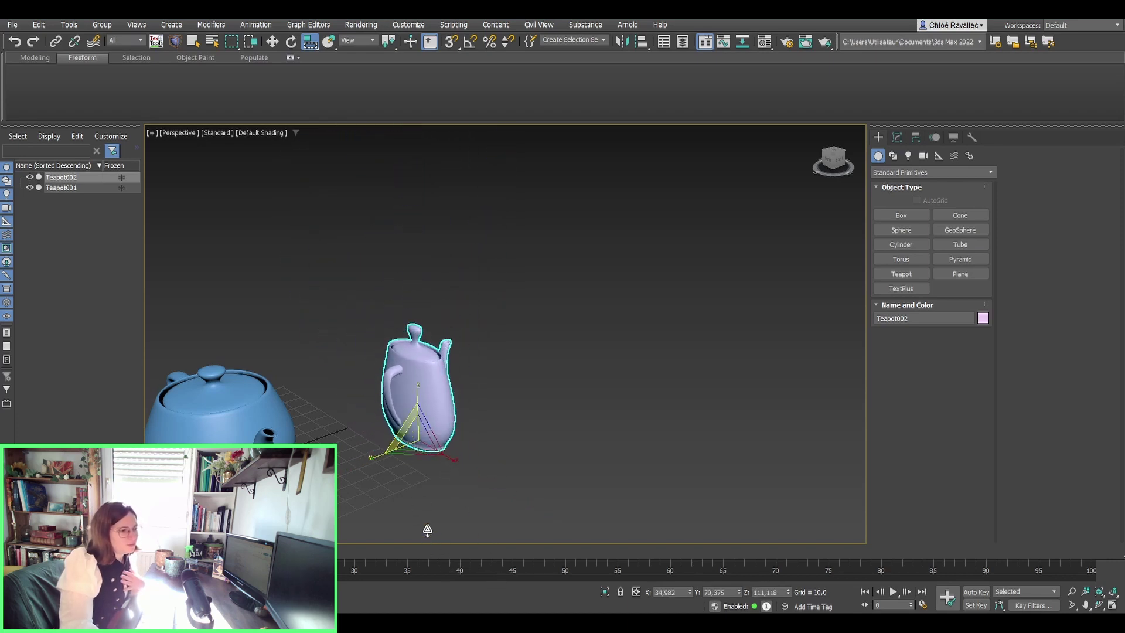
pyautogui.moveTo(424, 525); pyautogui.dragTo(447, 419, button='middle')
pyautogui.scroll(2, 448, 420)
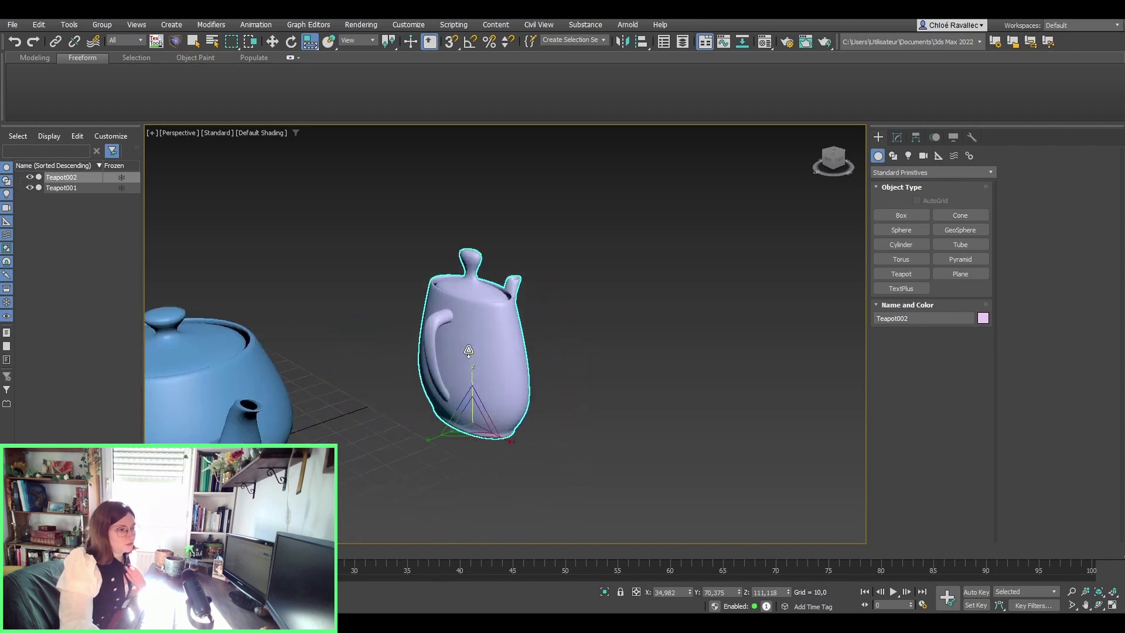
pyautogui.scroll(-2, 457, 433)
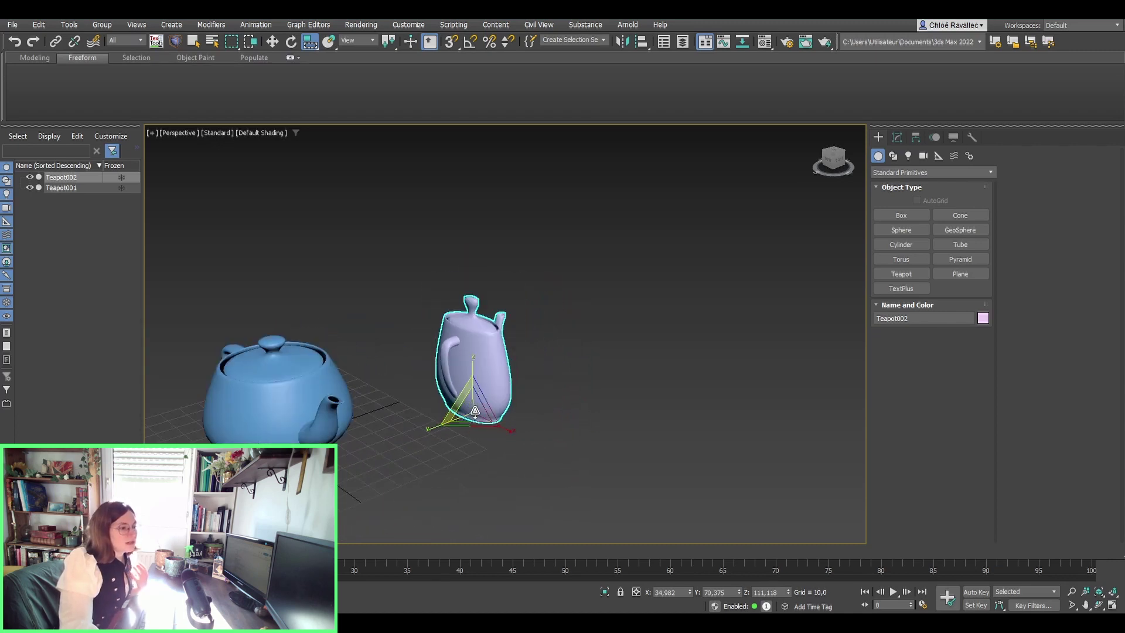
pyautogui.moveTo(474, 411); pyautogui.dragTo(483, 453)
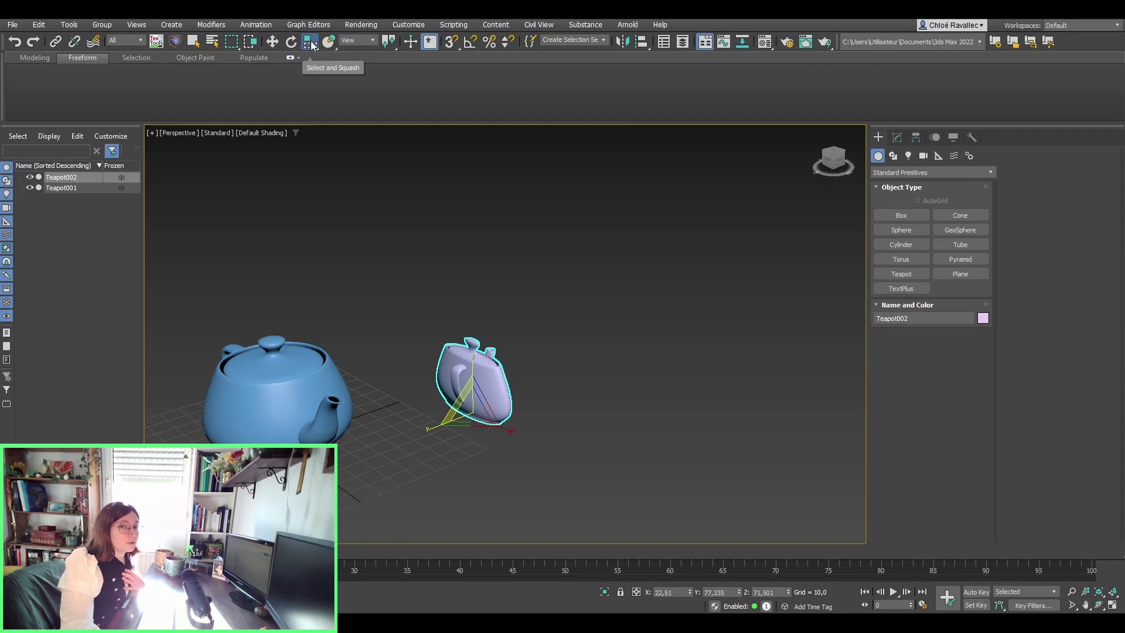
# Return to uniform scaling, enlarge the purple teapot to about 62.2 percent in X, and narrow it to about 95.9 percent in Y.
pyautogui.moveTo(311, 44); pyautogui.dragTo(304, 58)
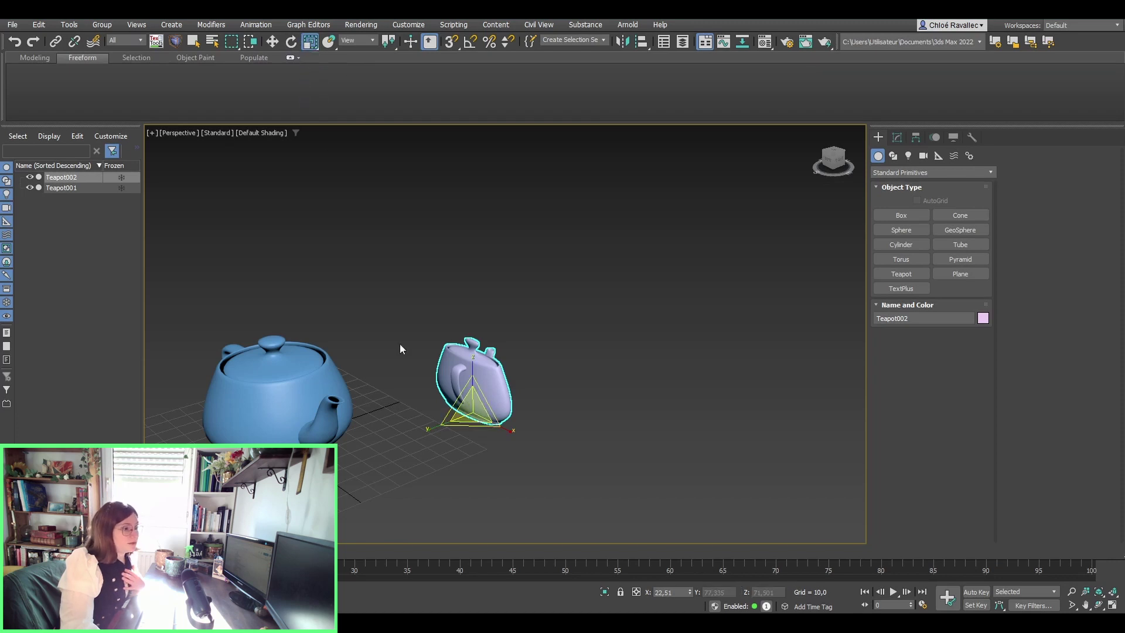
pyautogui.moveTo(472, 410); pyautogui.dragTo(472, 339)
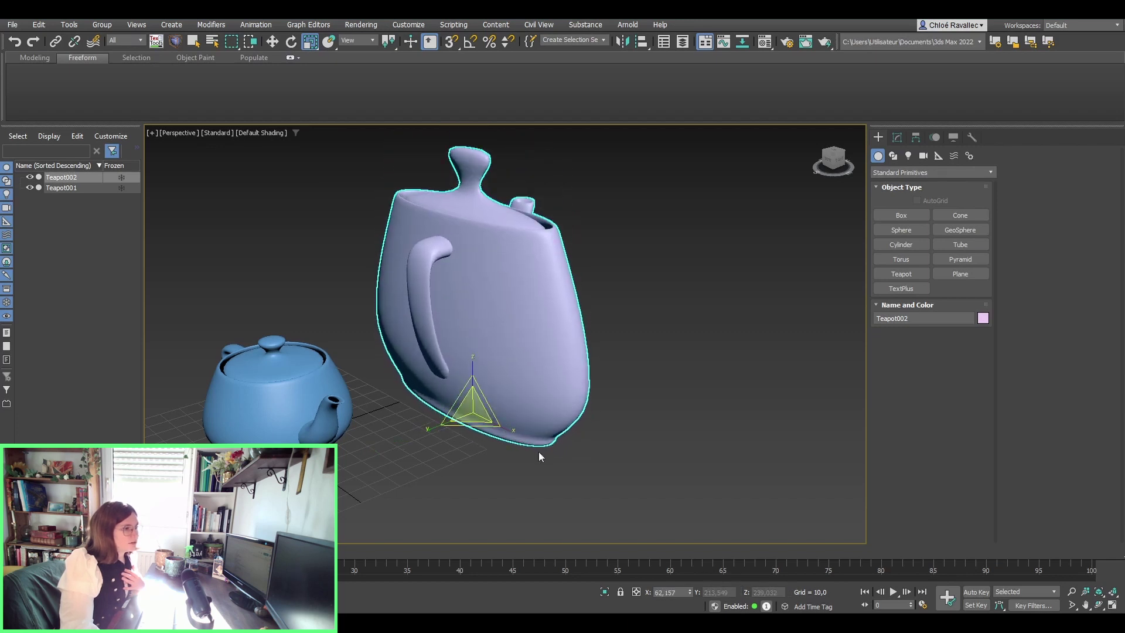
pyautogui.moveTo(504, 426); pyautogui.dragTo(527, 440)
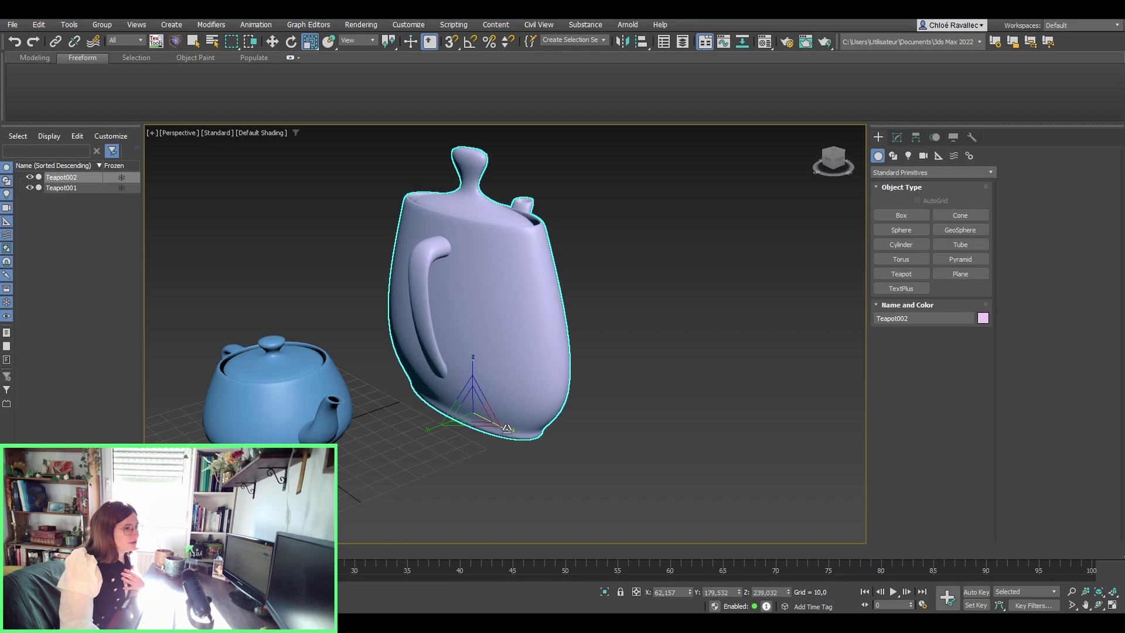
pyautogui.moveTo(513, 422)
pyautogui.mouseDown()
pyautogui.moveTo(534, 445)
pyautogui.moveTo(498, 437)
pyautogui.mouseUp()
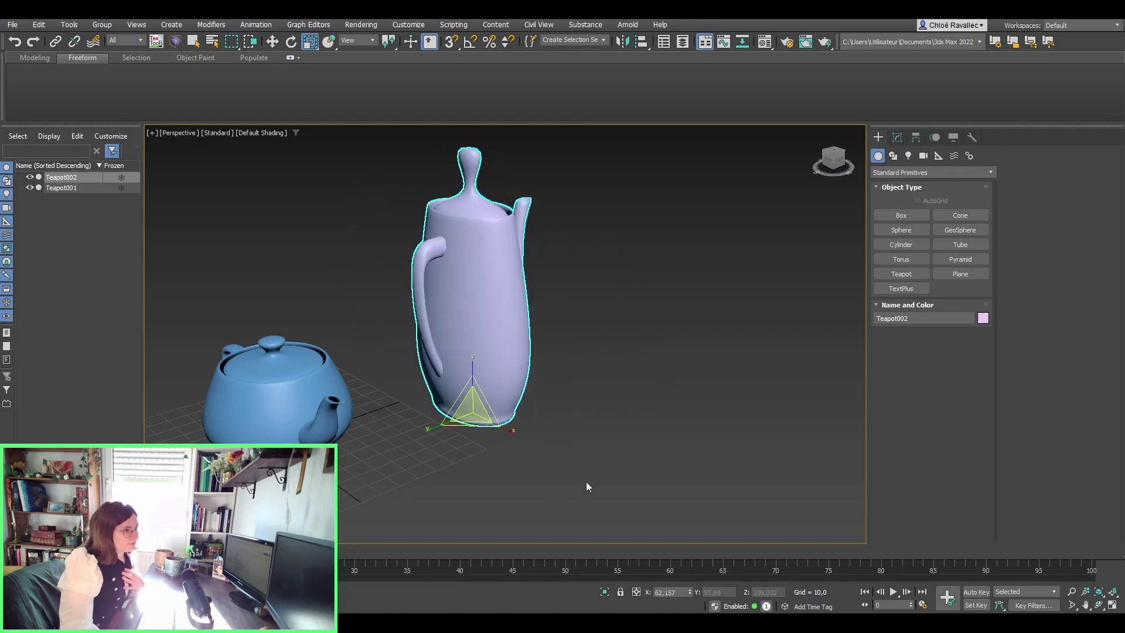
pyautogui.moveTo(592, 410); pyautogui.dragTo(512, 417, button='middle')
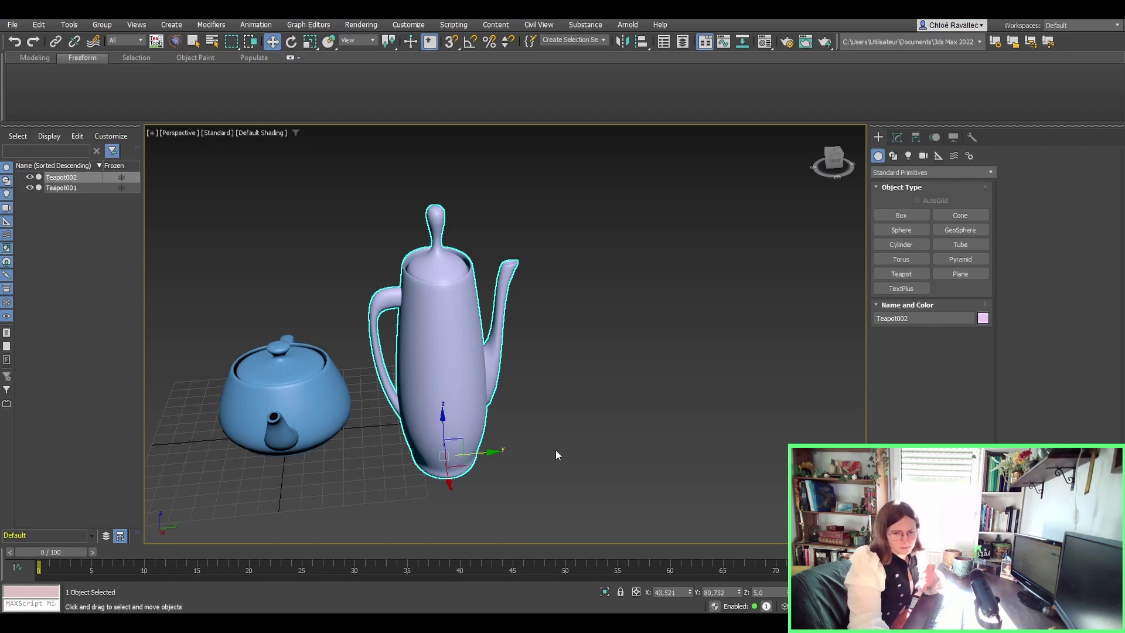
# Check the system unit scale in the Units Setup and accept the unit settings.
pyautogui.moveTo(556, 448); pyautogui.dragTo(557, 406, button='middle')
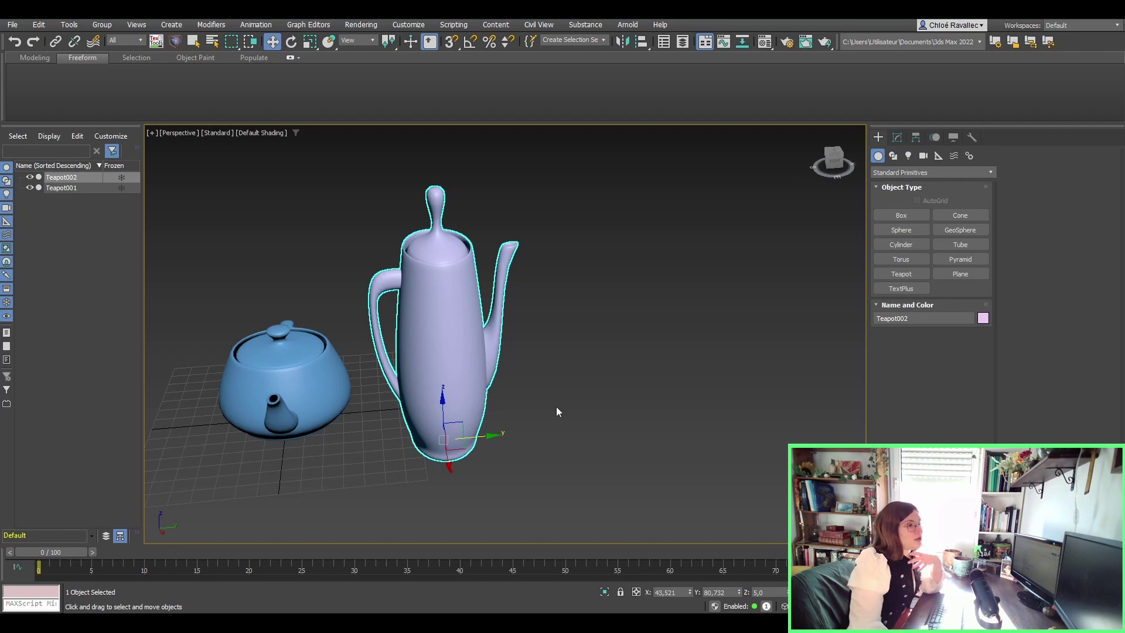
pyautogui.click(410, 26)
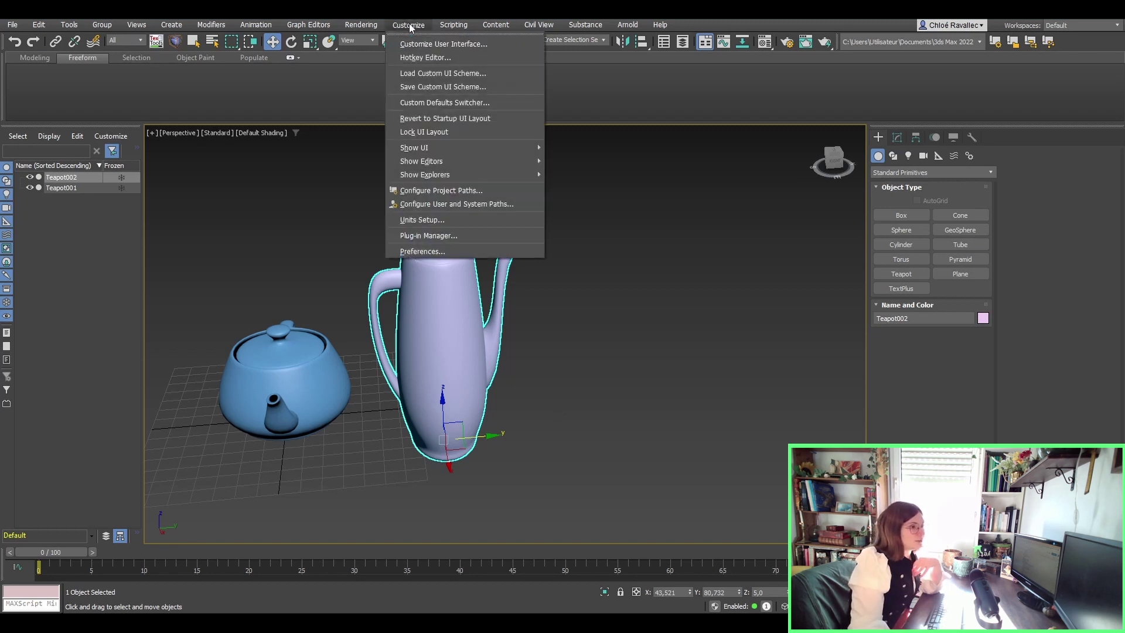
pyautogui.click(463, 223)
pyautogui.moveTo(536, 201); pyautogui.dragTo(604, 169)
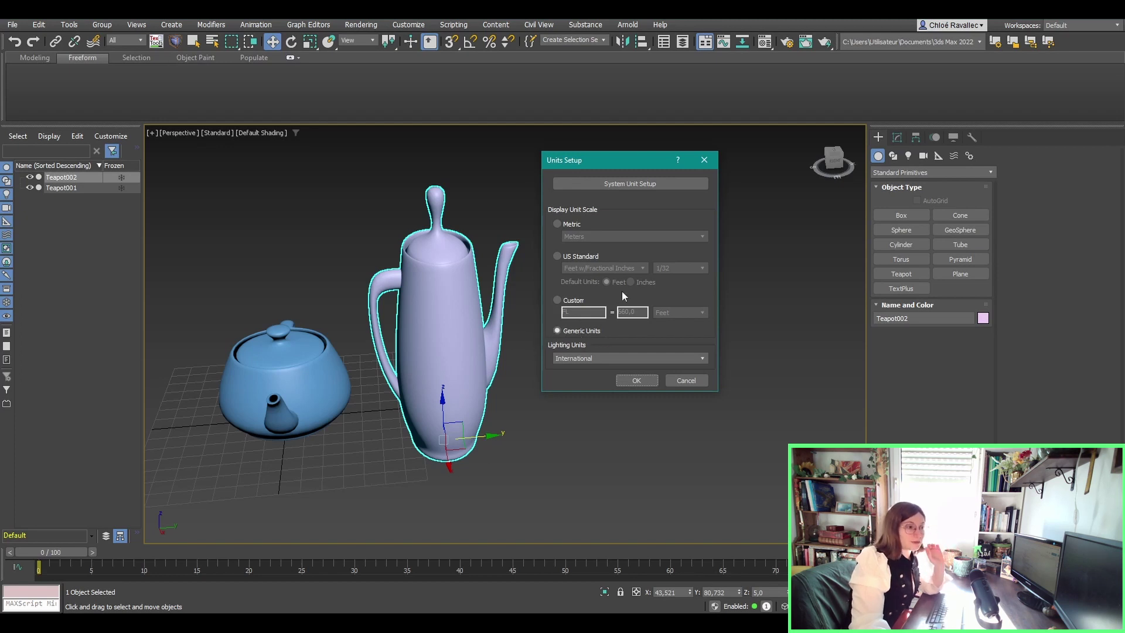
pyautogui.click(620, 184)
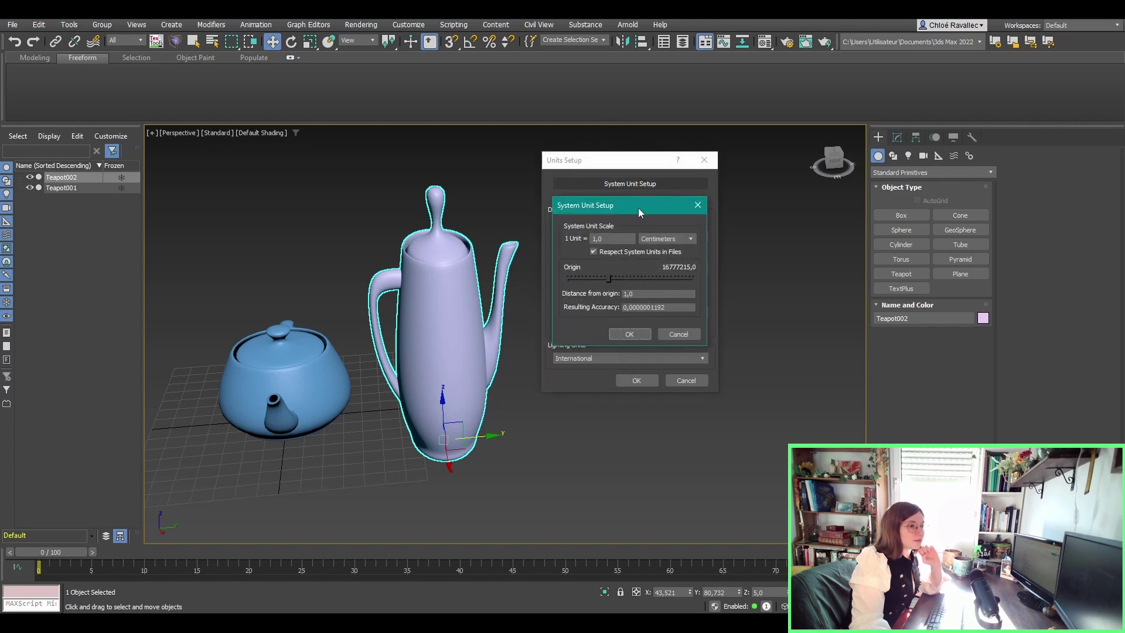
pyautogui.moveTo(638, 208); pyautogui.dragTo(468, 190)
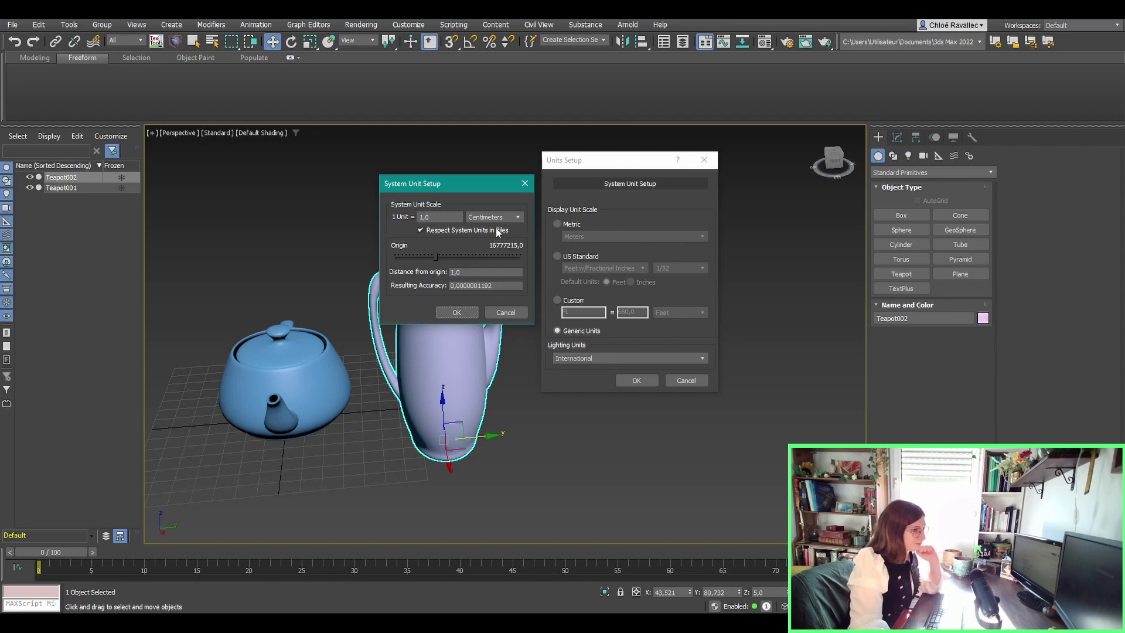
pyautogui.moveTo(419, 195); pyautogui.dragTo(422, 194)
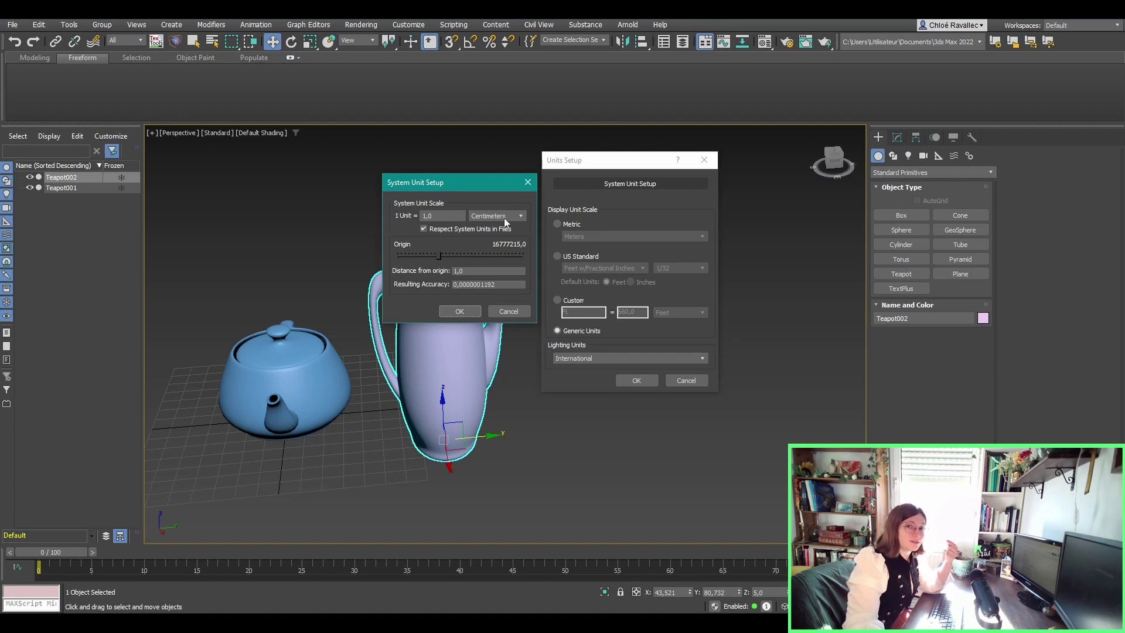
pyautogui.click(451, 311)
pyautogui.click(633, 381)
# Look over the geometry categories available for creating objects, keeping Standard Primitives.
pyautogui.moveTo(502, 513); pyautogui.dragTo(558, 449, button='middle')
pyautogui.moveTo(575, 372); pyautogui.dragTo(538, 460, button='middle')
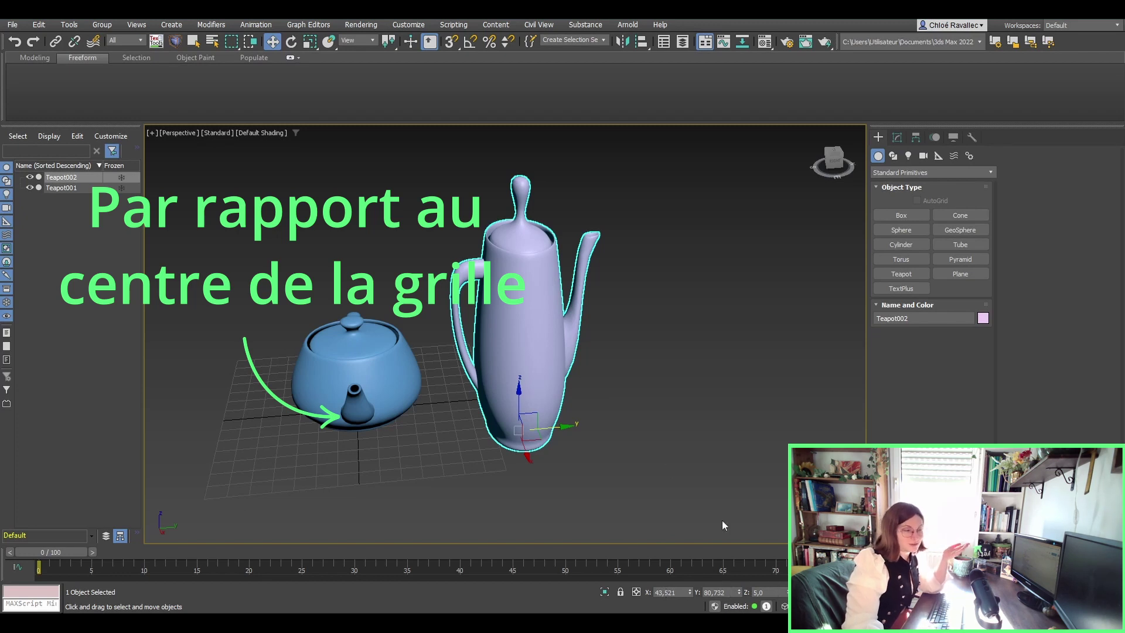
pyautogui.moveTo(635, 441); pyautogui.dragTo(718, 422, button='middle')
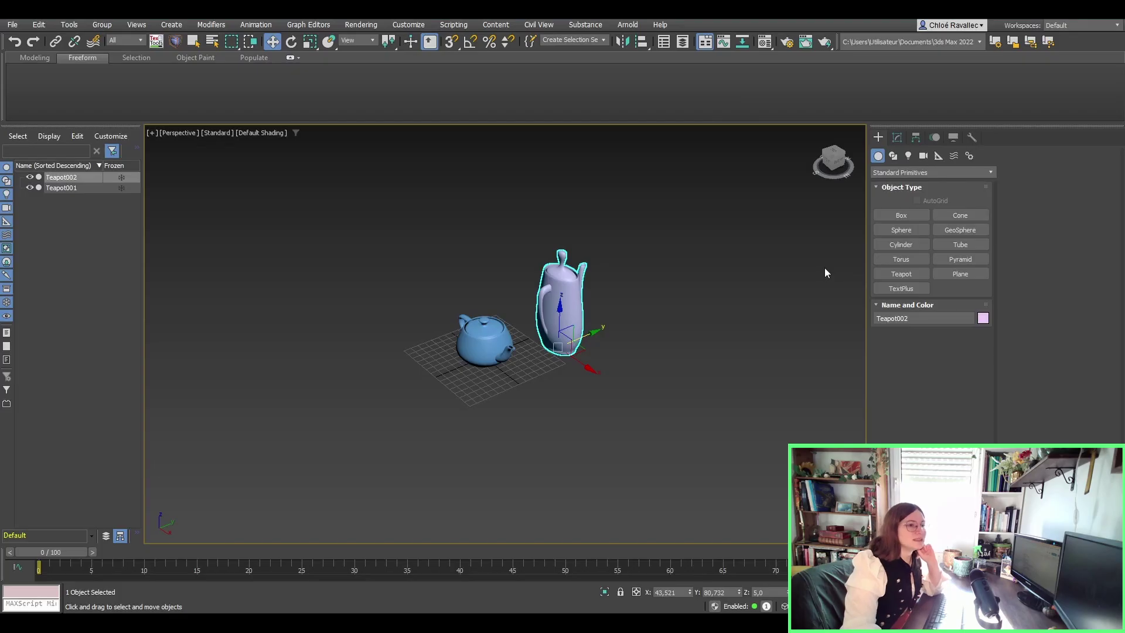
pyautogui.click(878, 139)
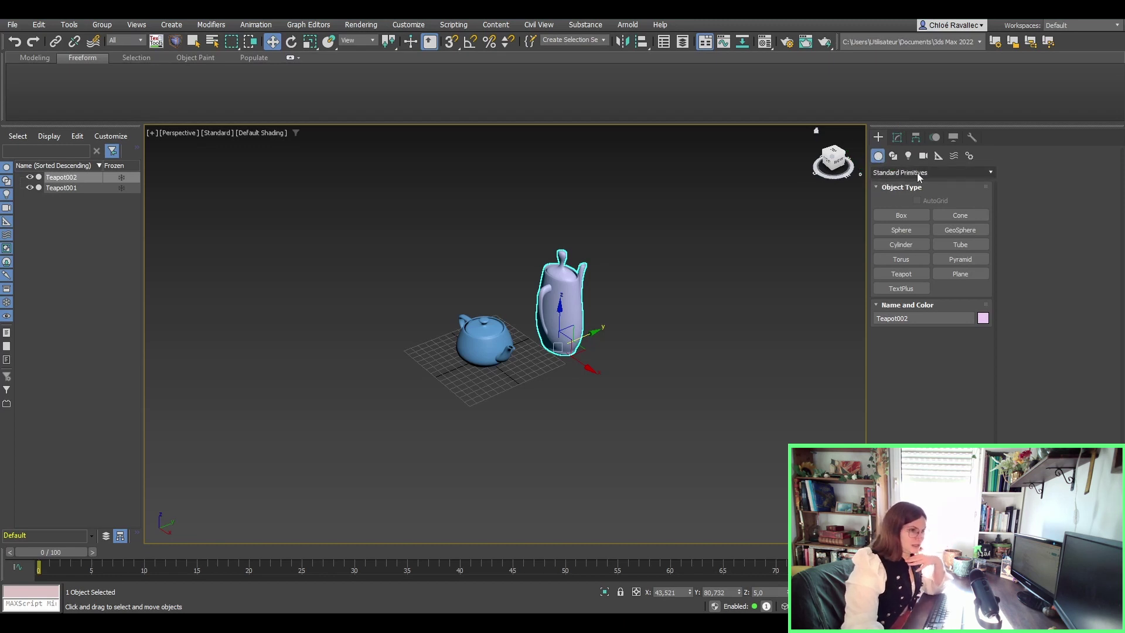
pyautogui.click(994, 171)
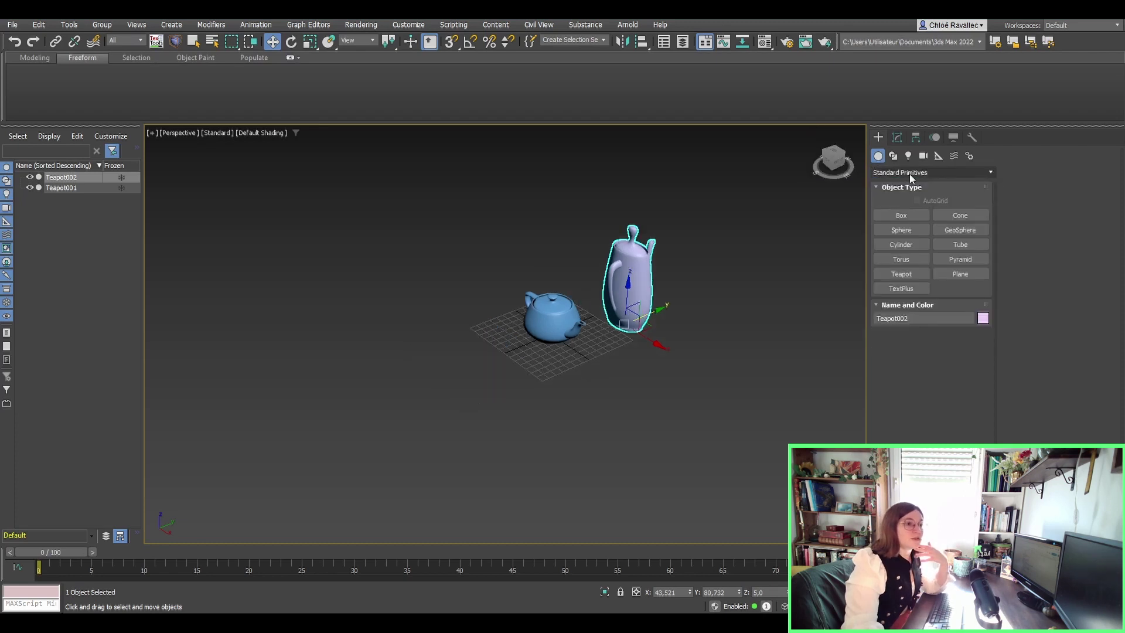
pyautogui.click(910, 174)
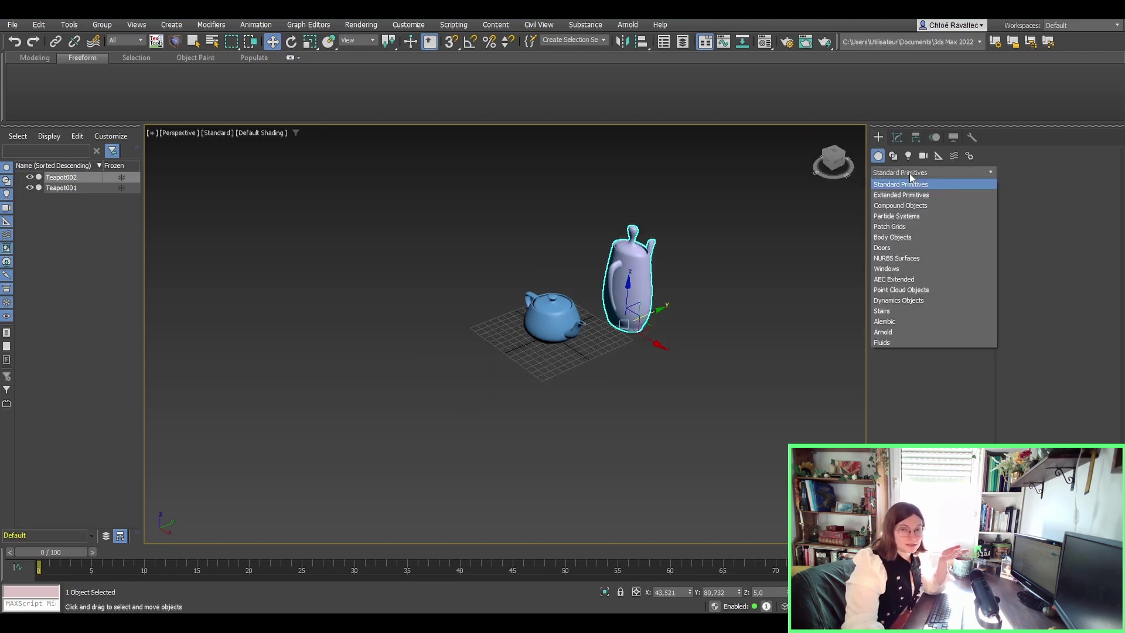
pyautogui.click(909, 173)
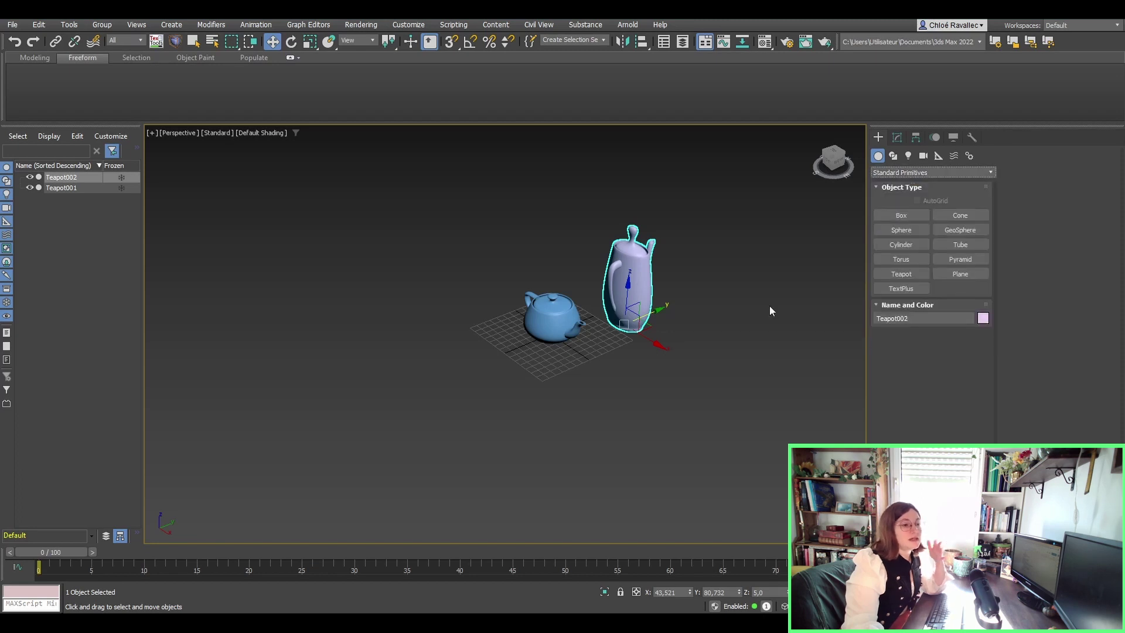
pyautogui.moveTo(672, 403); pyautogui.dragTo(624, 423, button='middle')
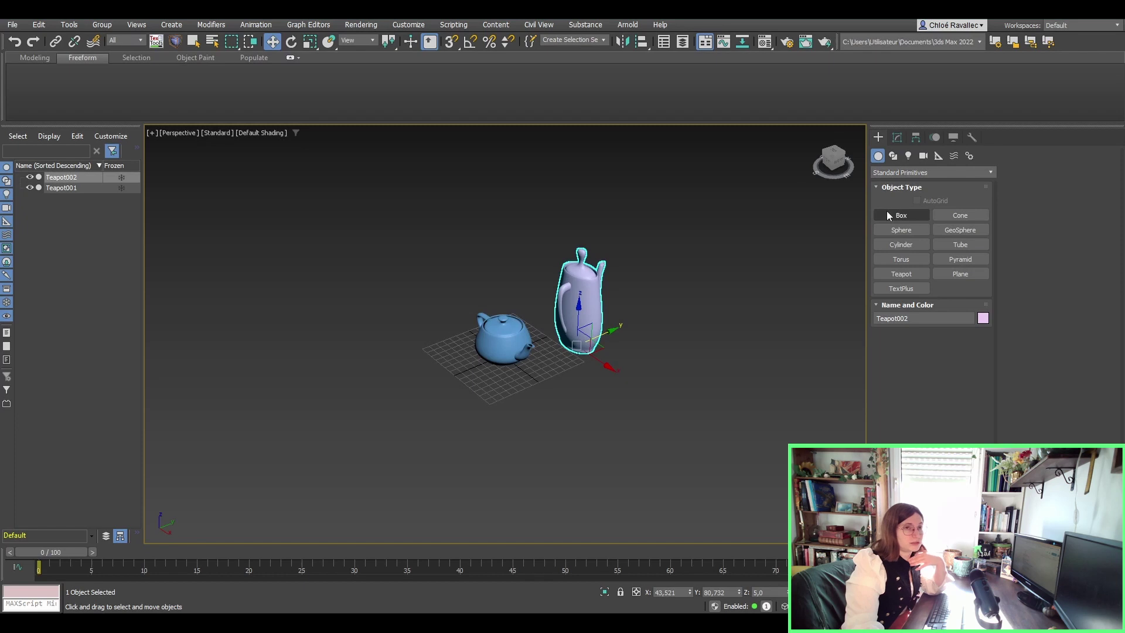
pyautogui.moveTo(650, 321); pyautogui.dragTo(722, 331, button='middle')
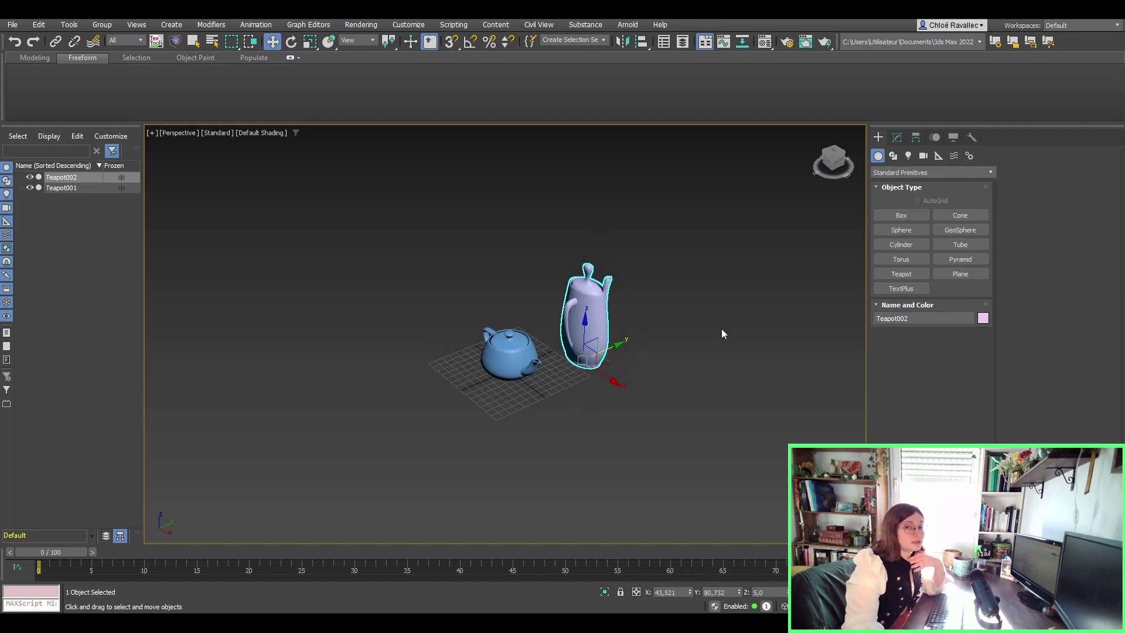
# Create a box with a base of about 134 by 131 units beside the blue teapot, and leave box creation.
pyautogui.click(922, 214)
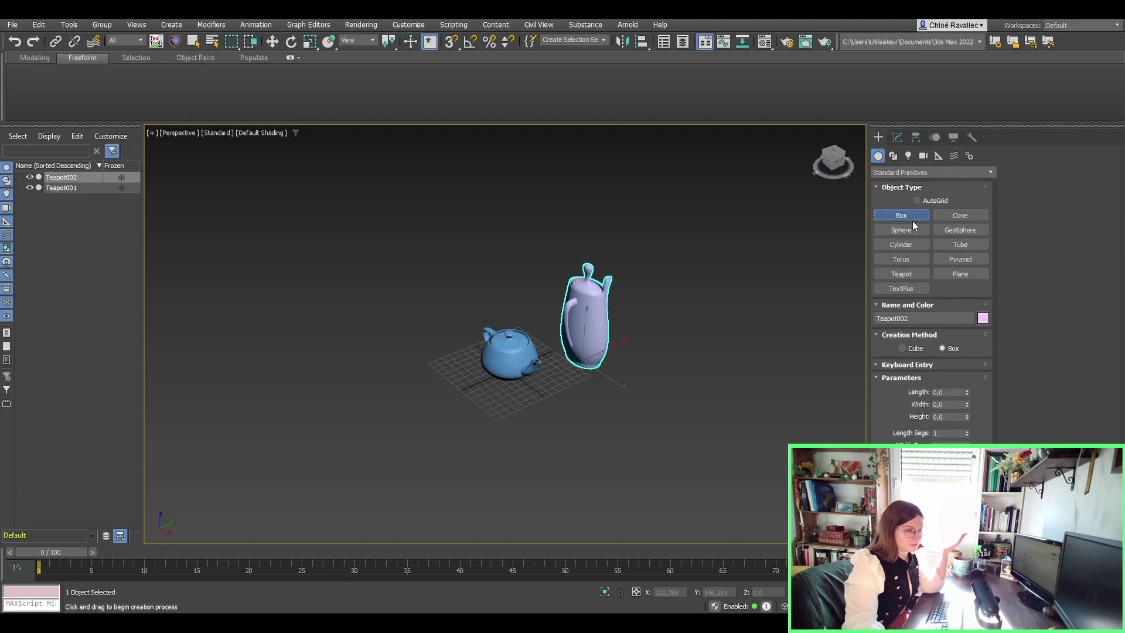
pyautogui.moveTo(479, 381); pyautogui.dragTo(573, 368, button='middle')
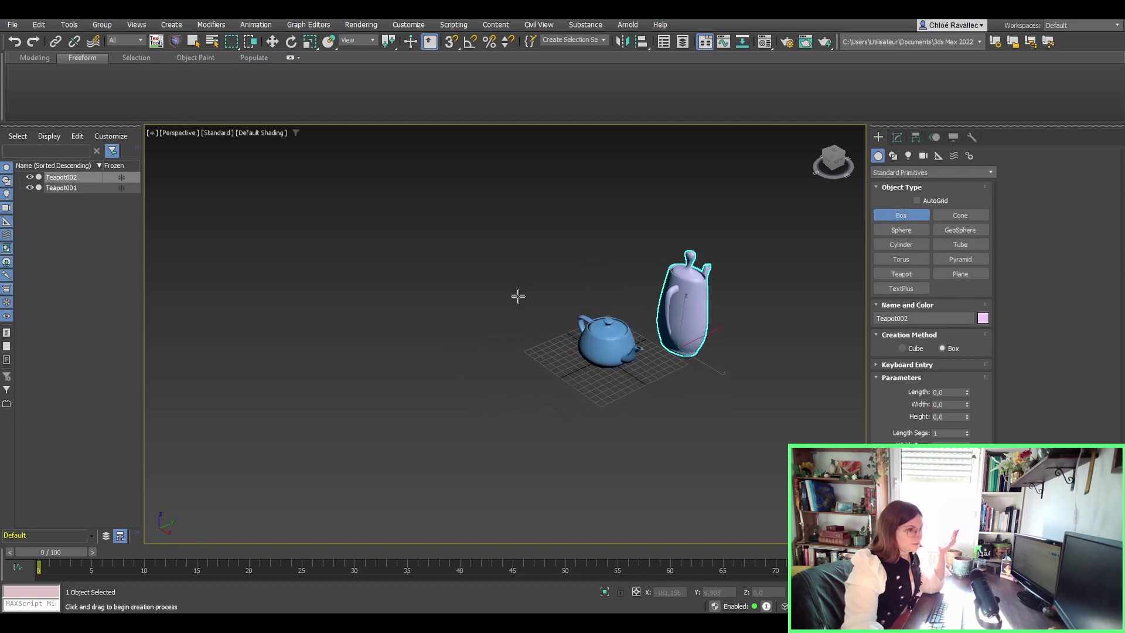
pyautogui.moveTo(517, 296); pyautogui.dragTo(497, 375)
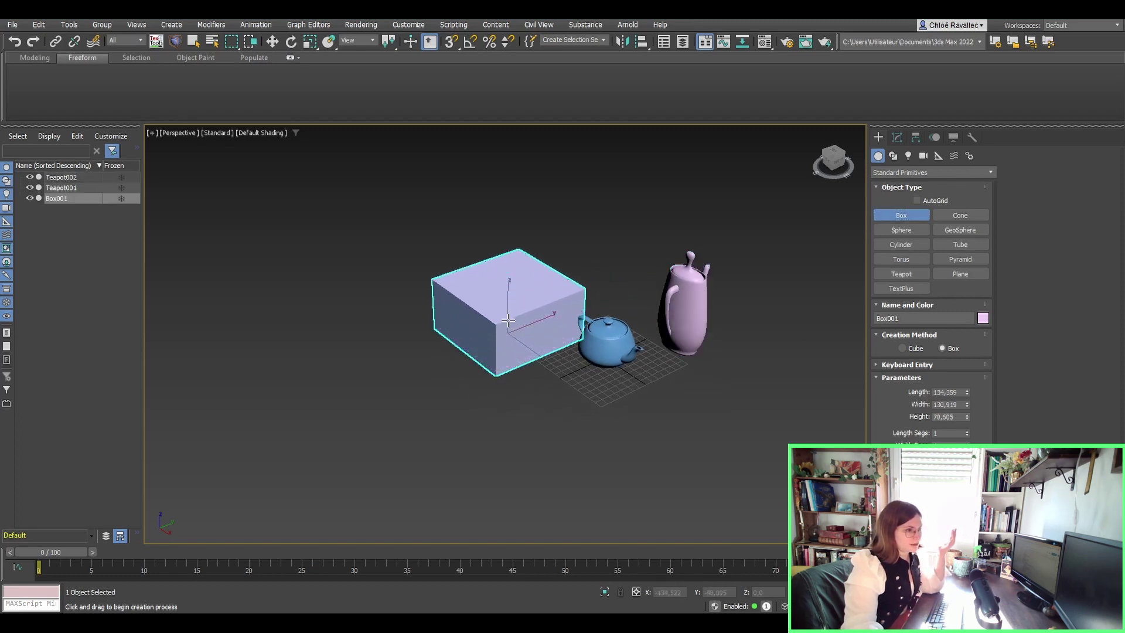
pyautogui.press('w')
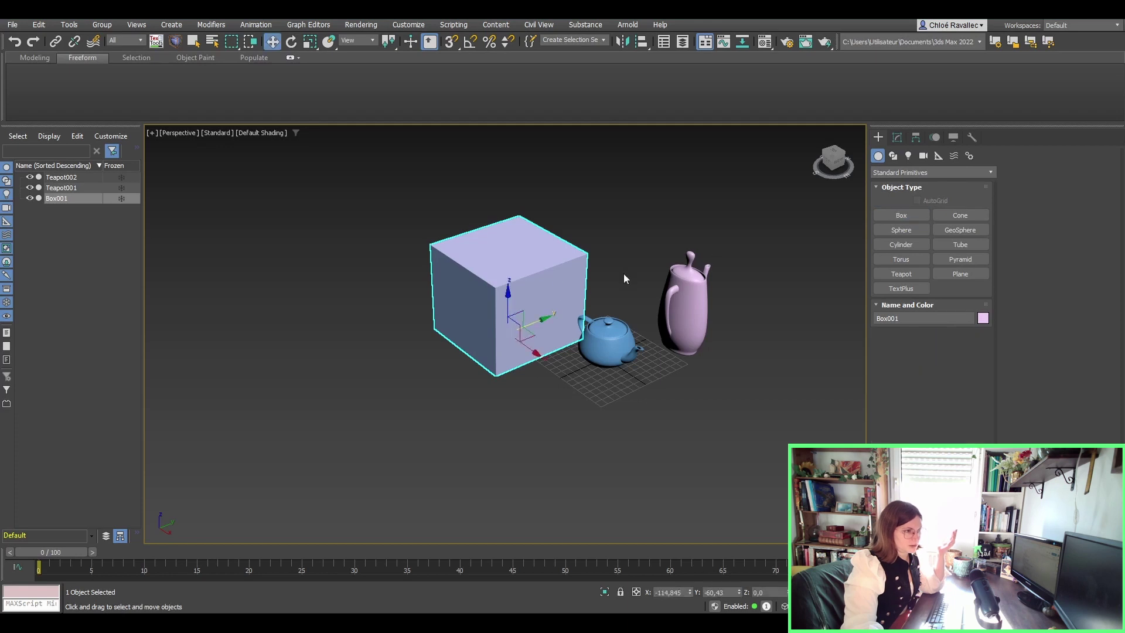
pyautogui.moveTo(592, 246); pyautogui.dragTo(572, 281, button='middle')
# Create two more boxes in front of the first box and the teapots, about 115 × 92 × 125 and 104 × 84 × 115 units.
pyautogui.click(899, 214)
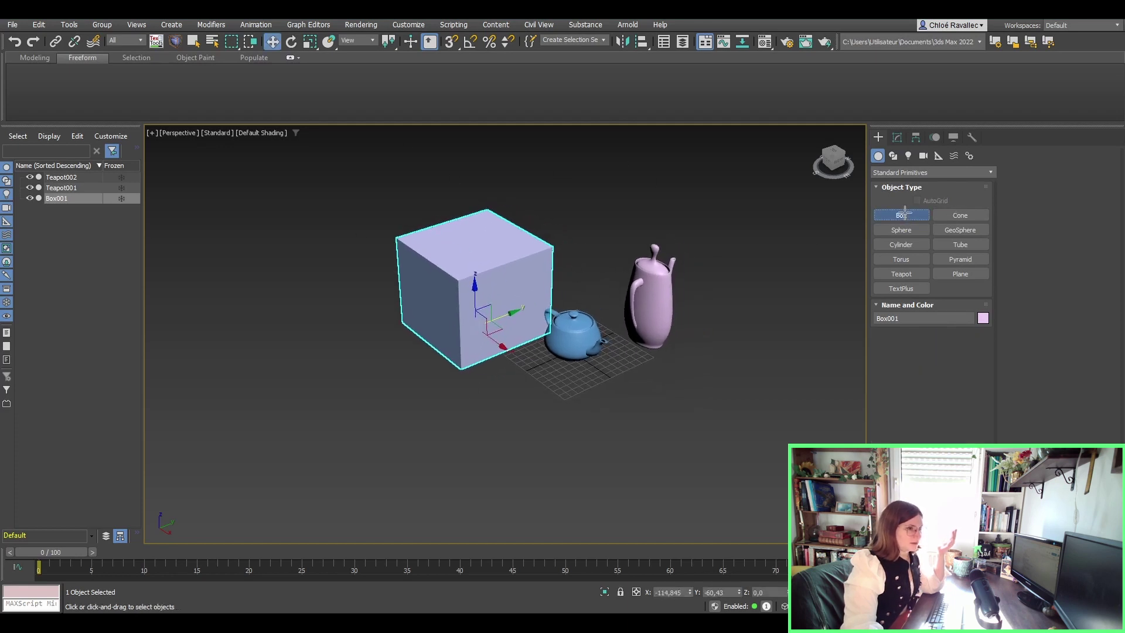
pyautogui.moveTo(658, 372); pyautogui.dragTo(645, 449)
pyautogui.click(656, 346)
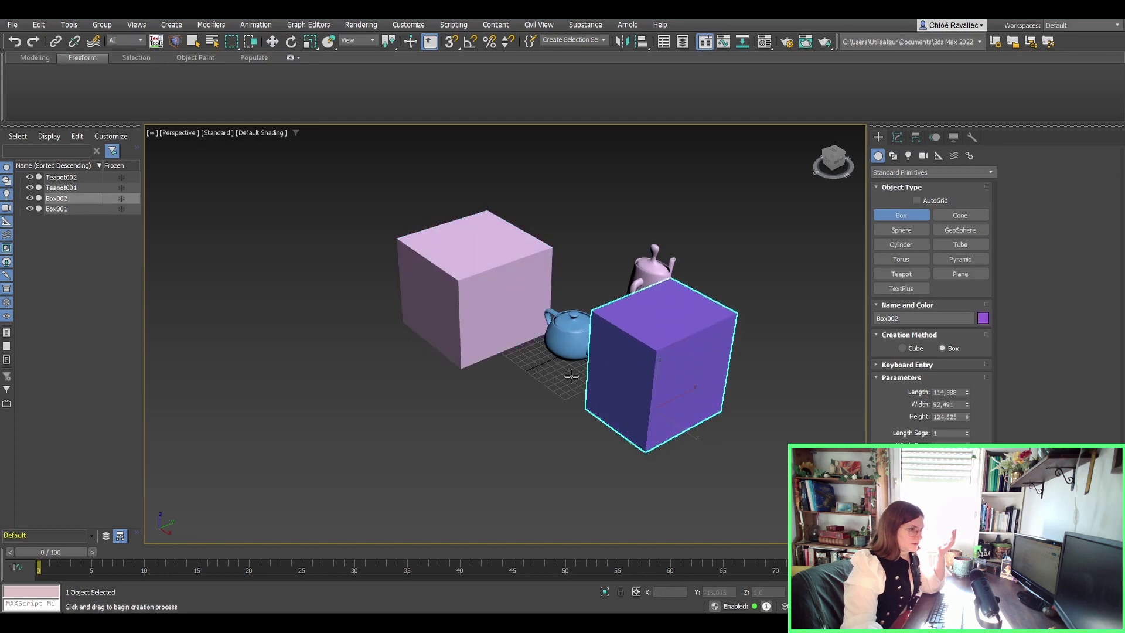
pyautogui.moveTo(459, 390); pyautogui.dragTo(422, 466)
pyautogui.click(400, 366)
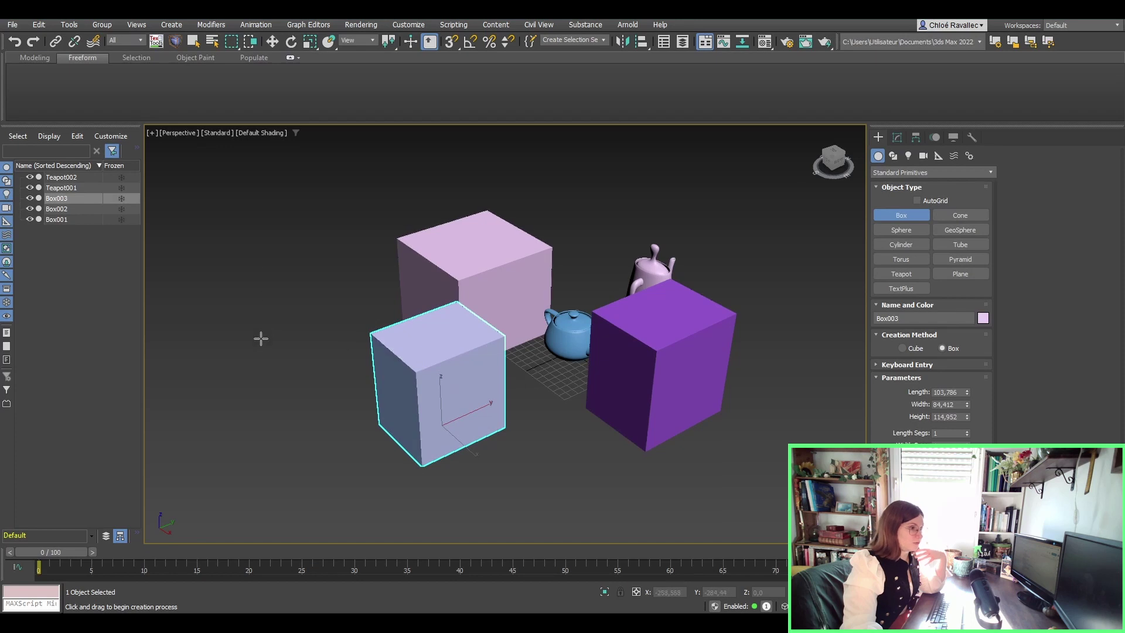
# Create a fourth box about 107 × 173 × 128 units on the side away from the teapots, and leave box creation.
pyautogui.click(239, 385)
pyautogui.moveTo(292, 306); pyautogui.dragTo(271, 382)
pyautogui.click(297, 302)
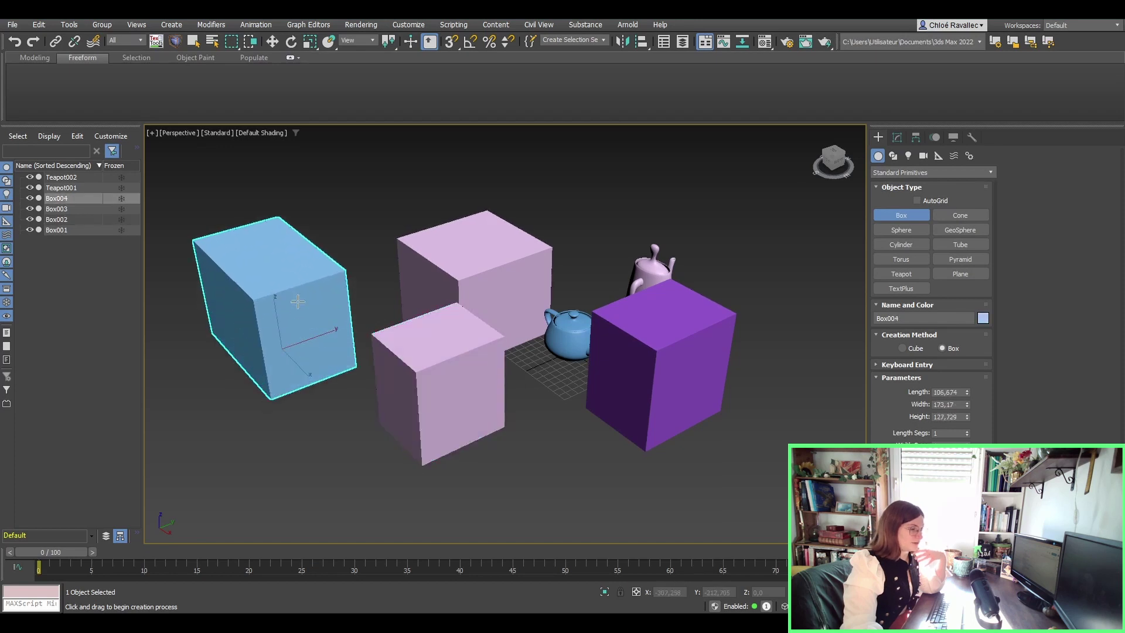
pyautogui.moveTo(255, 319); pyautogui.dragTo(256, 303, button='middle')
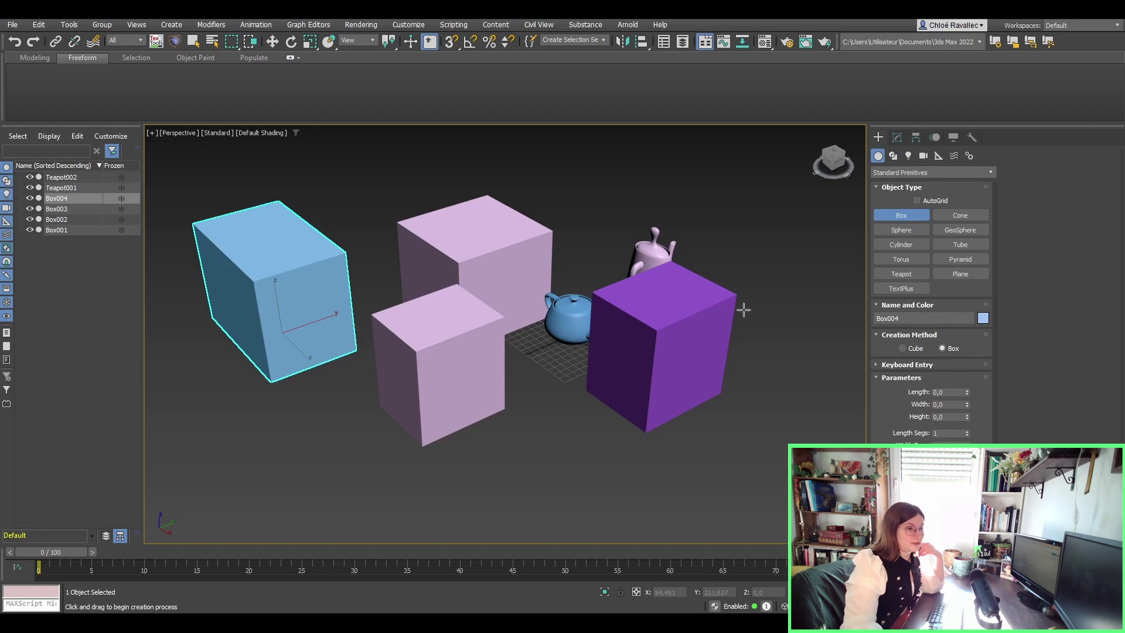
pyautogui.rightClick(740, 237)
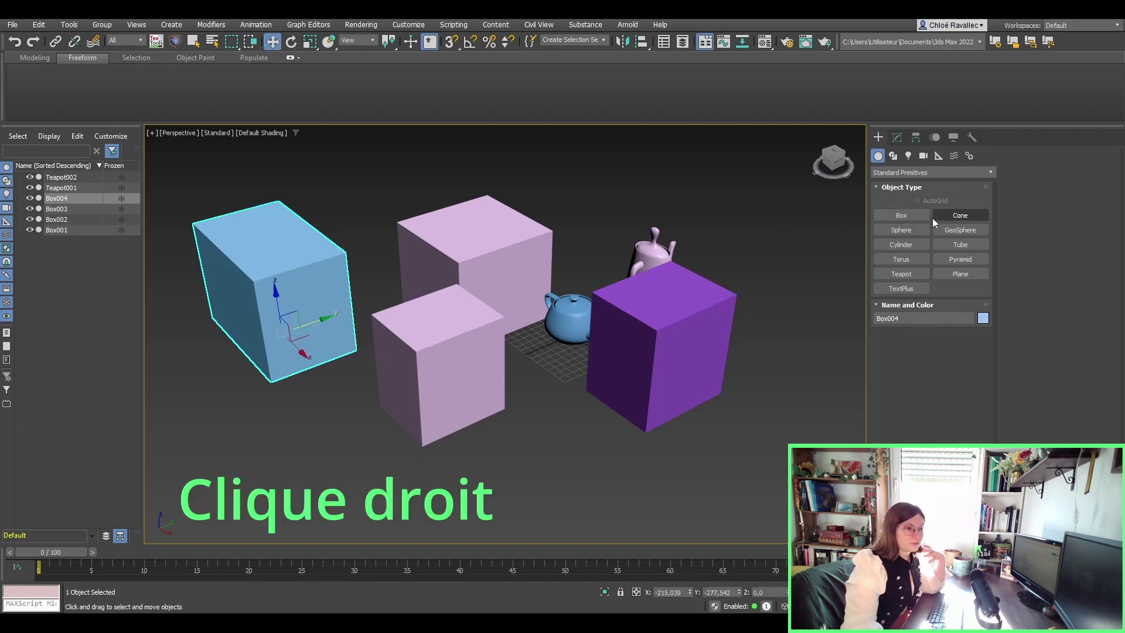
# Deselect the last box, then create three spheres around the boxes: a large one in front, one behind, and one about 35 units in radius.
pyautogui.click(554, 476)
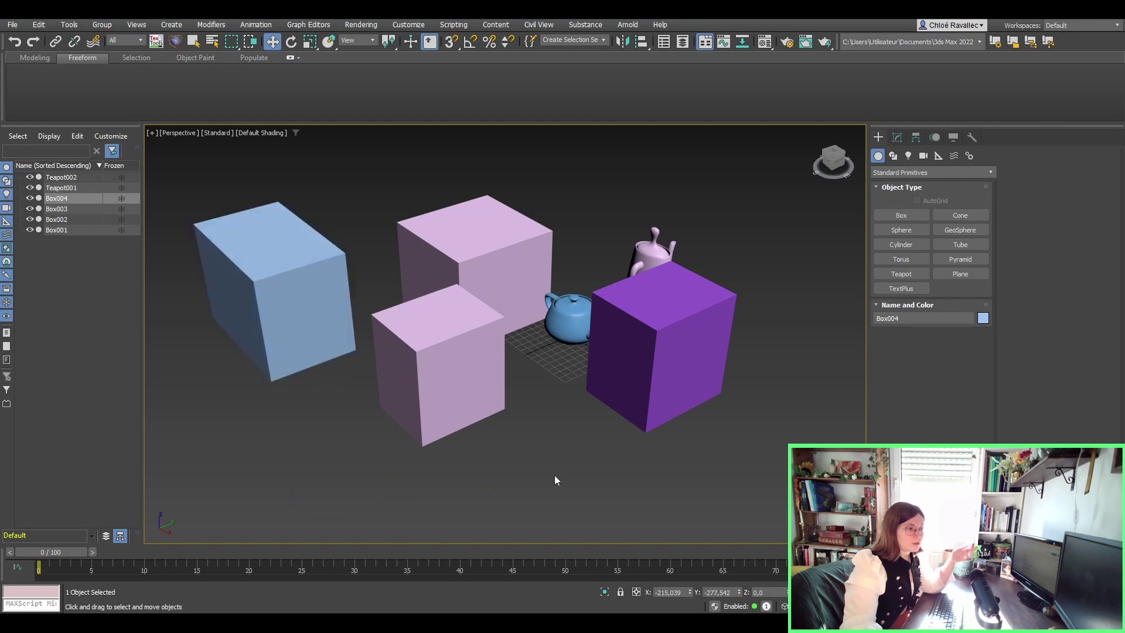
pyautogui.moveTo(555, 476); pyautogui.dragTo(821, 463, button='middle')
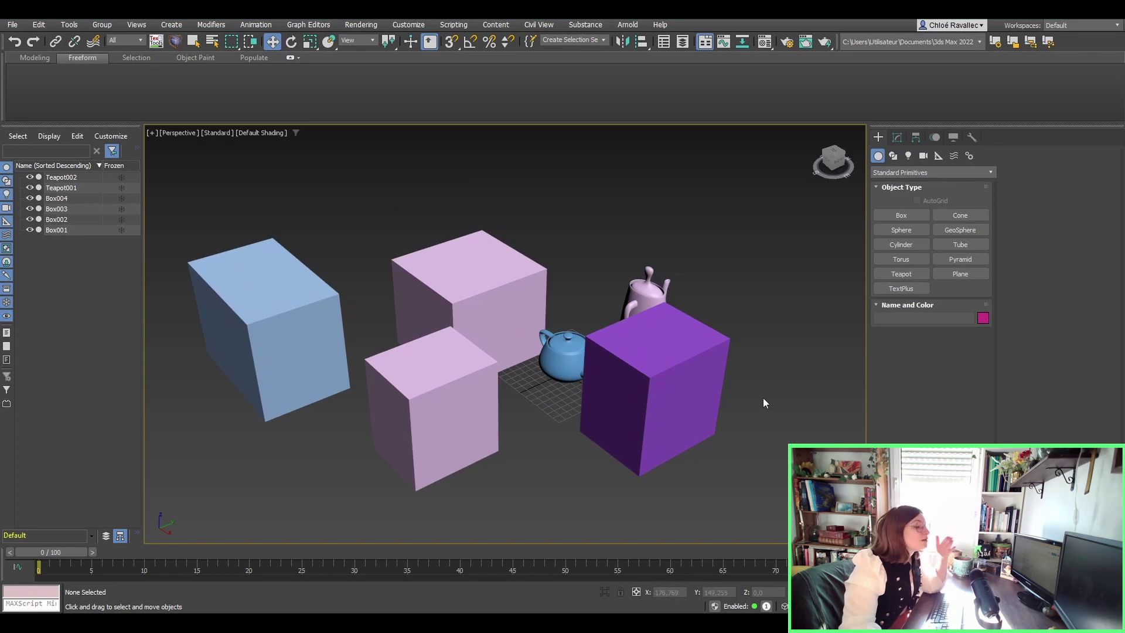
pyautogui.moveTo(673, 412); pyautogui.dragTo(638, 363, button='middle')
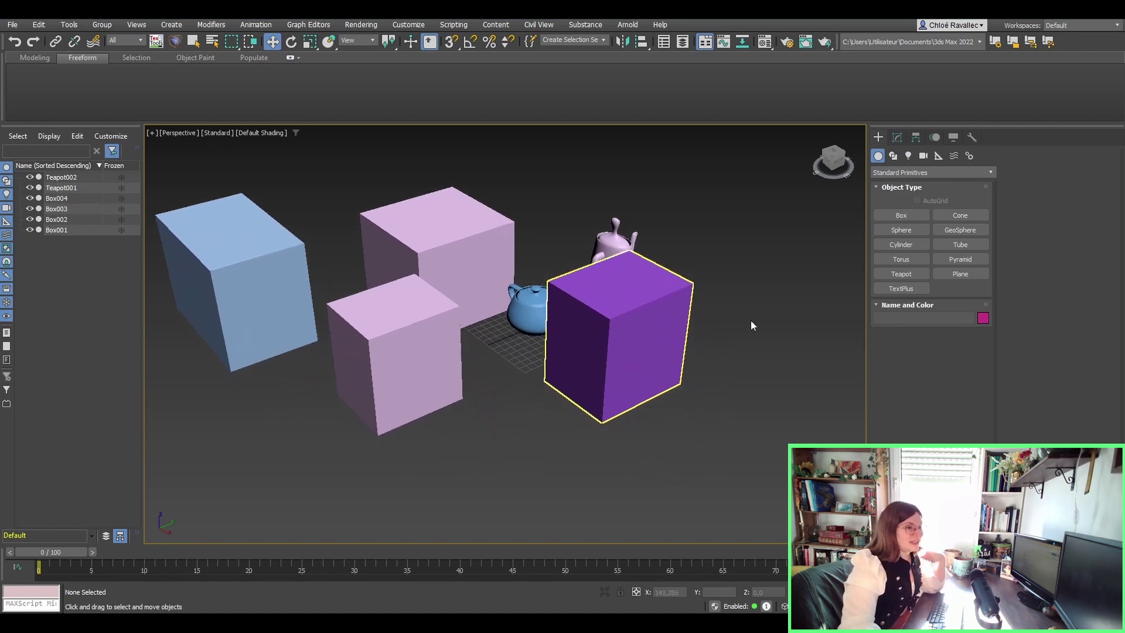
pyautogui.click(901, 230)
pyautogui.moveTo(503, 410); pyautogui.dragTo(537, 473)
pyautogui.moveTo(329, 281); pyautogui.dragTo(342, 307)
pyautogui.moveTo(292, 393); pyautogui.dragTo(326, 394)
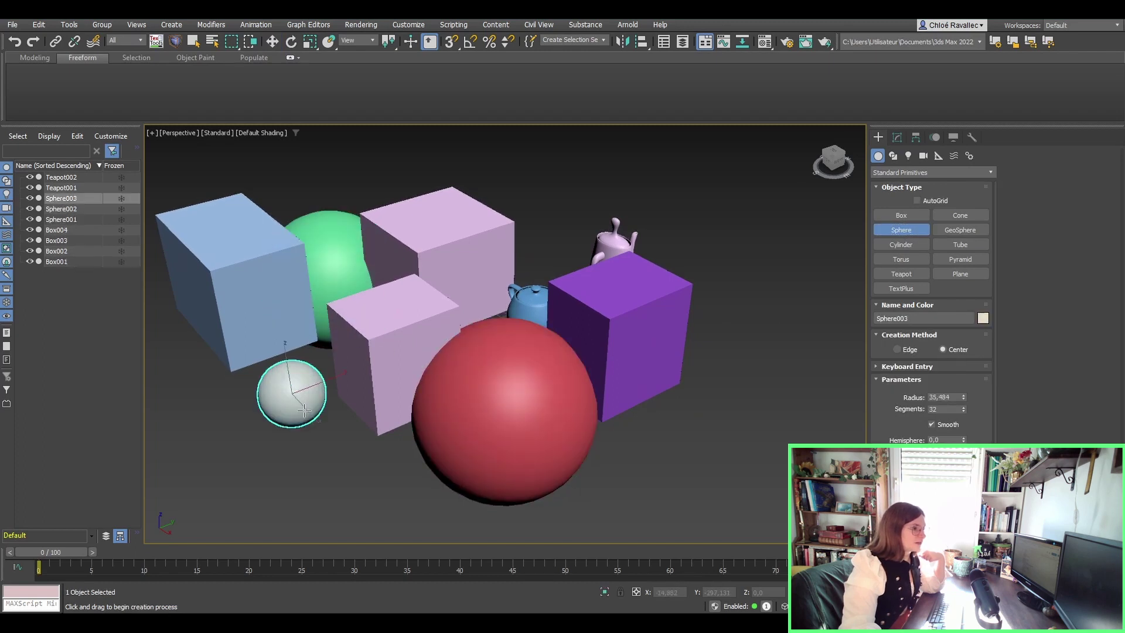
# Create a cylinder about 38 units in radius and 137 high beside the purple box, plus a torus with radii of about 30 and 11 nearby.
pyautogui.click(913, 250)
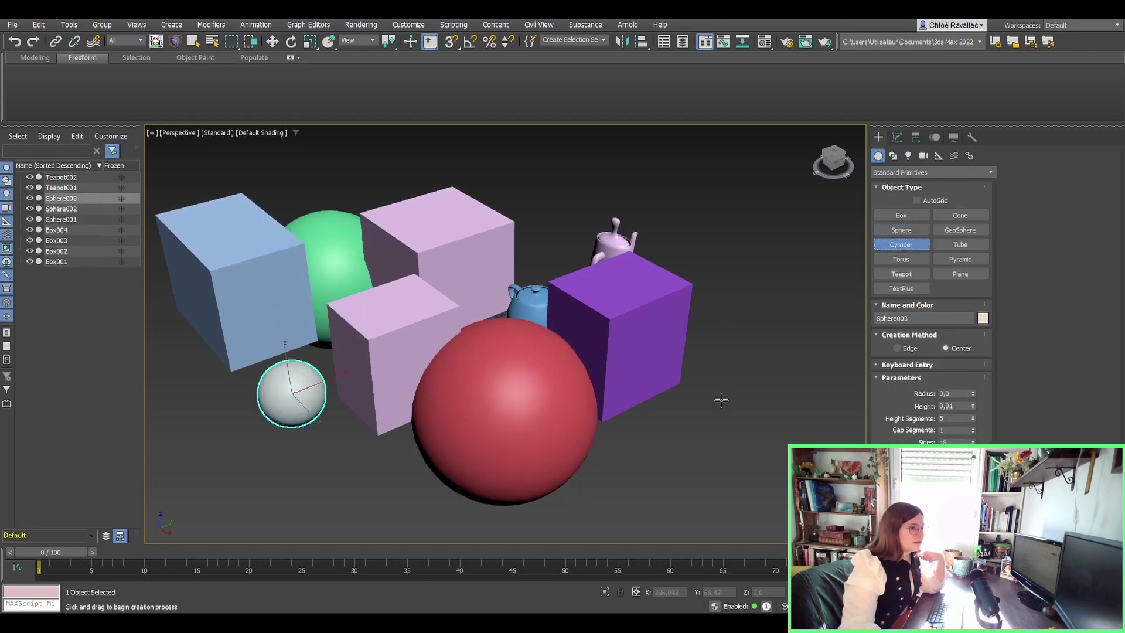
pyautogui.moveTo(720, 396); pyautogui.dragTo(752, 410)
pyautogui.click(902, 259)
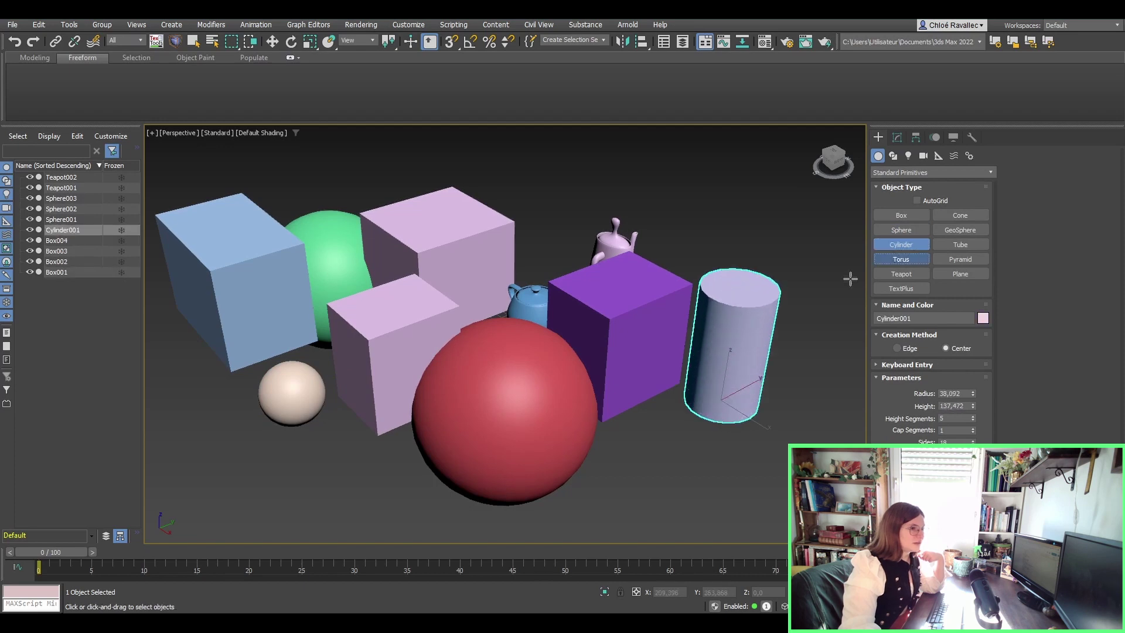
pyautogui.moveTo(667, 440); pyautogui.dragTo(677, 457)
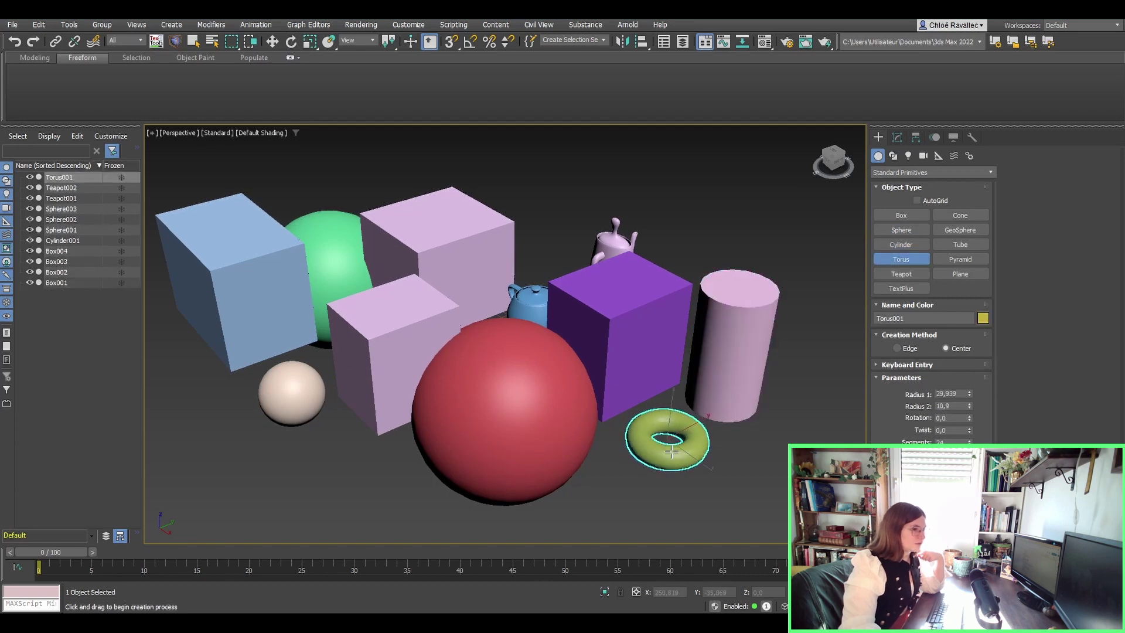
pyautogui.click(672, 452)
# Create two teapots, one about 56 units in radius near the small sphere and one about 64 behind the boxes.
pyautogui.click(903, 274)
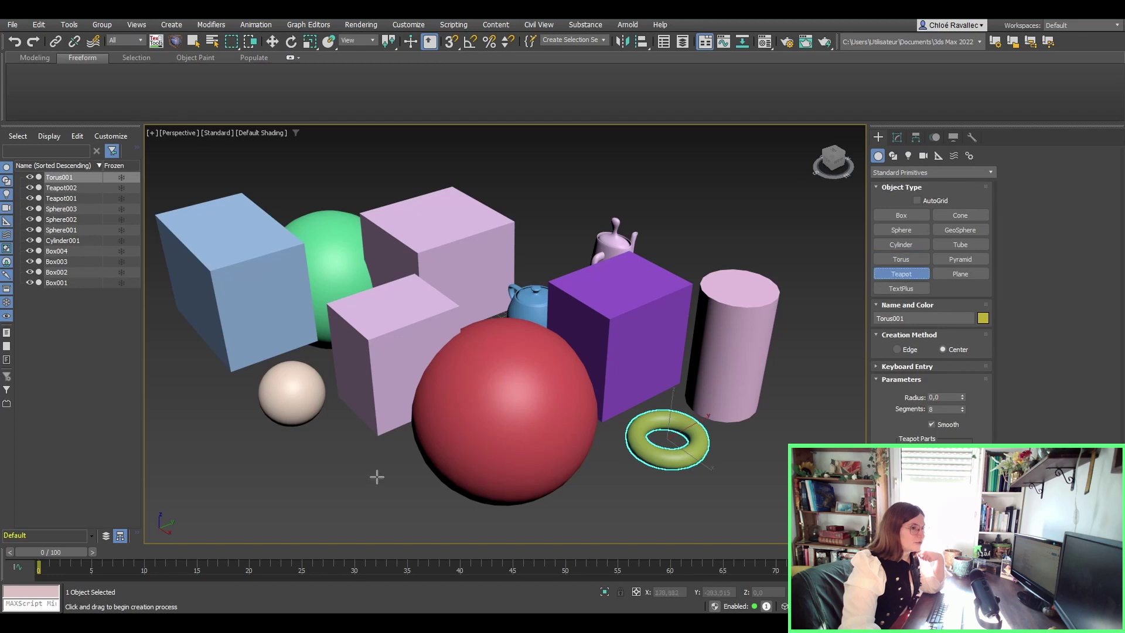
pyautogui.moveTo(324, 451); pyautogui.dragTo(360, 507)
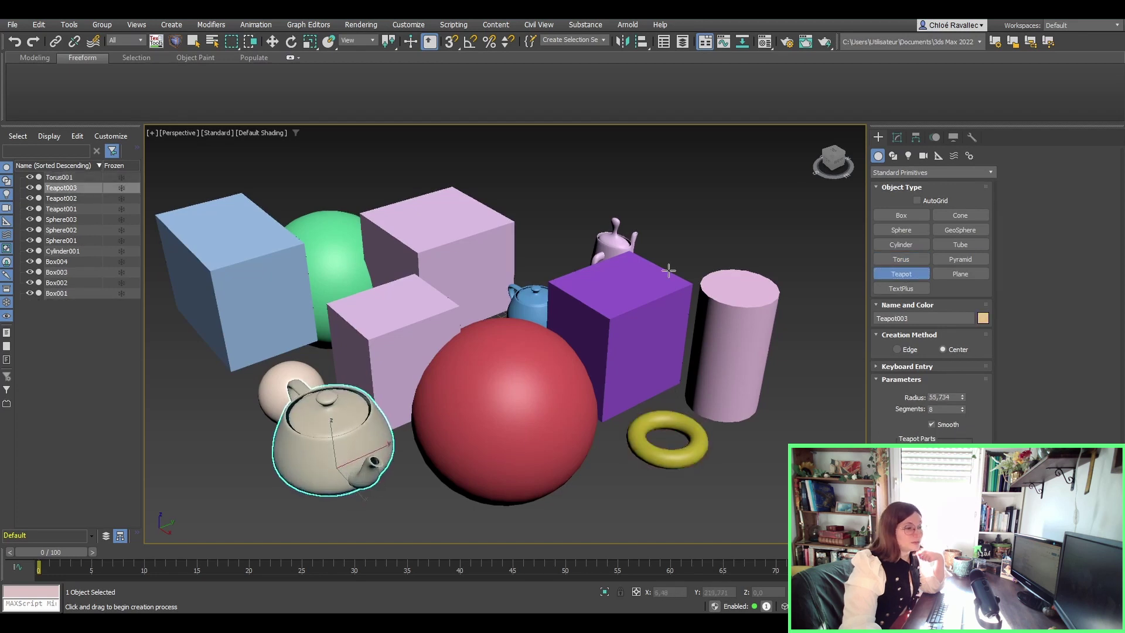
pyautogui.moveTo(563, 232); pyautogui.dragTo(567, 252)
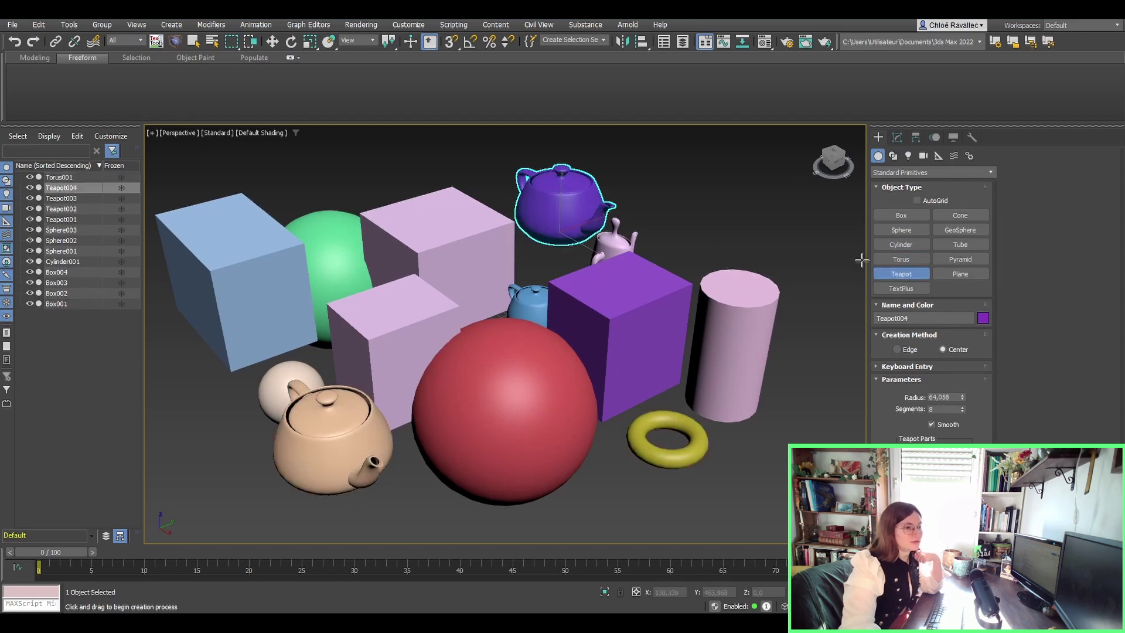
# Create a cone with radii of about 31 and 2.5 and a height of about 113 beside the cylinder, plus a geosphere in front of the torus.
pyautogui.click(958, 220)
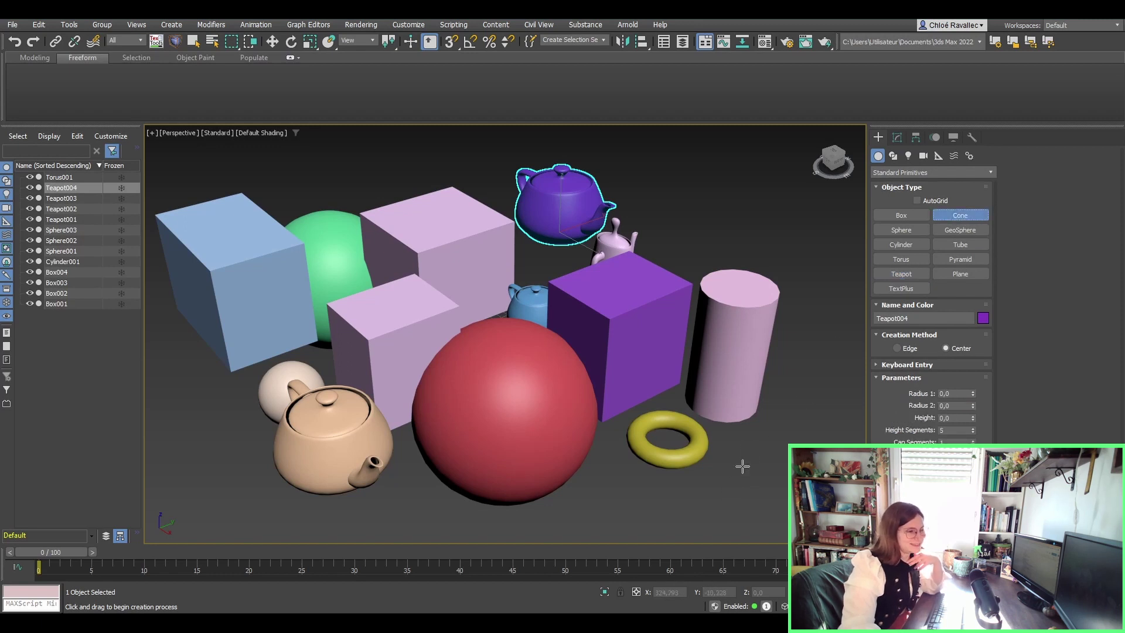
pyautogui.moveTo(750, 441); pyautogui.dragTo(772, 450)
pyautogui.click(786, 352)
pyautogui.click(841, 378)
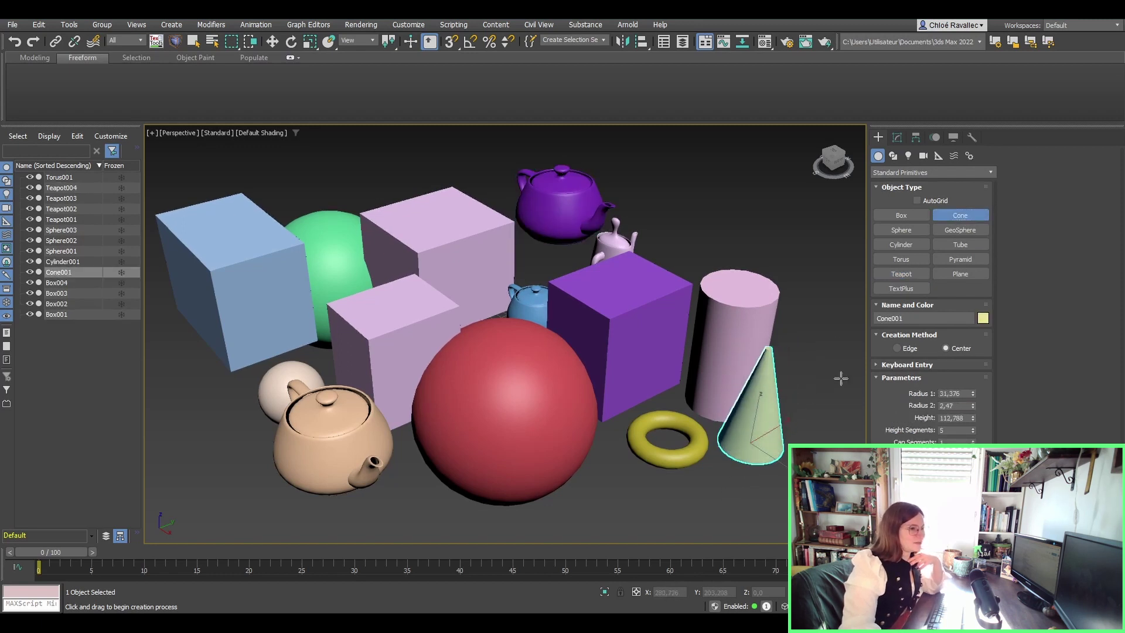
pyautogui.click(948, 232)
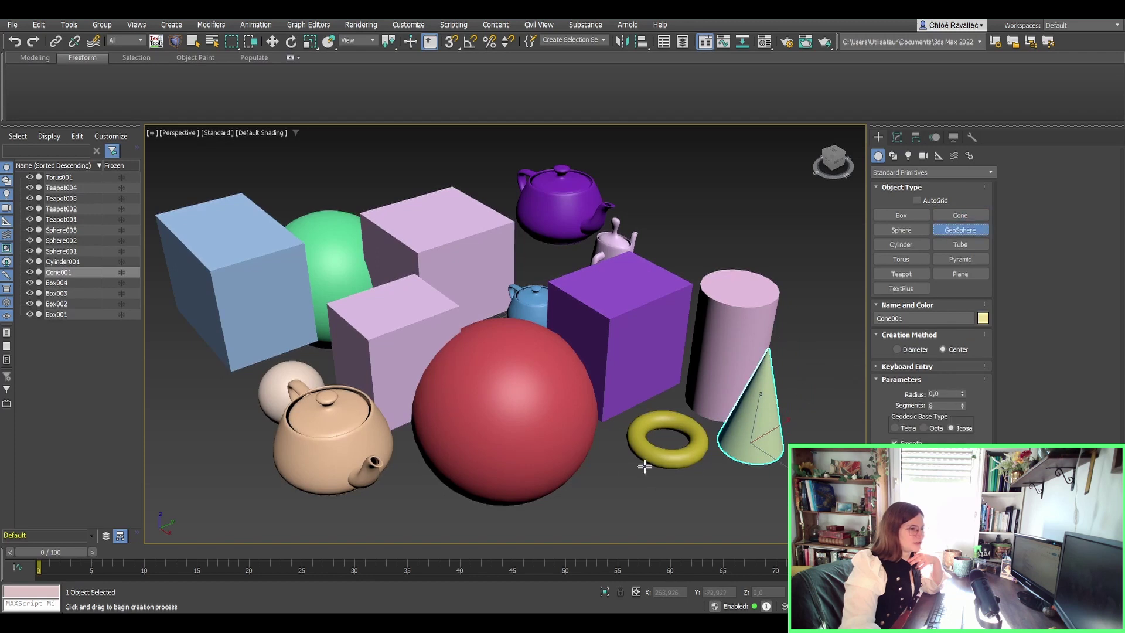
pyautogui.moveTo(631, 468); pyautogui.dragTo(715, 452)
pyautogui.moveTo(715, 452); pyautogui.dragTo(684, 405, button='middle')
# Create a tube with radii of about 30 and 12 before the red sphere, and a pyramid about 43 units deep near the cone.
pyautogui.click(955, 245)
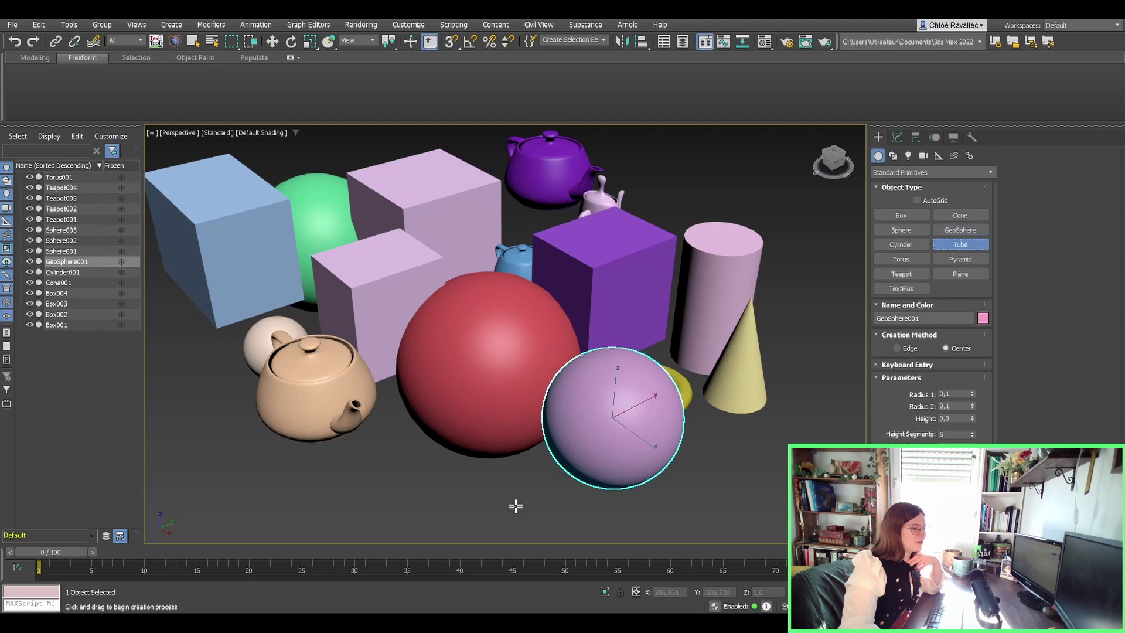
pyautogui.moveTo(468, 475); pyautogui.dragTo(486, 496)
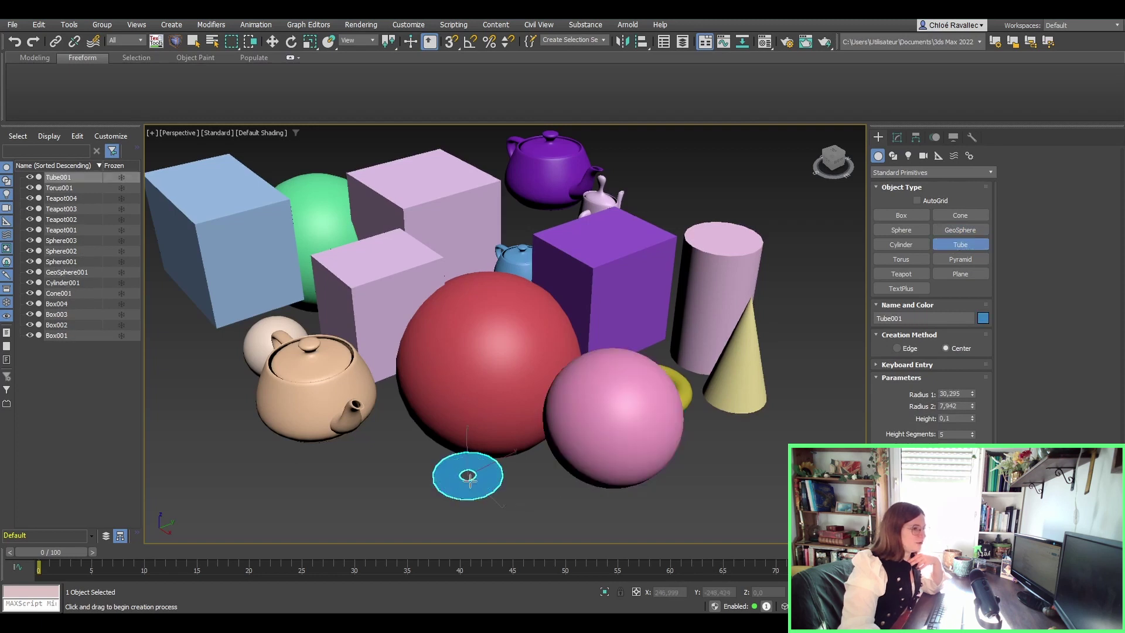
pyautogui.click(474, 480)
pyautogui.click(472, 328)
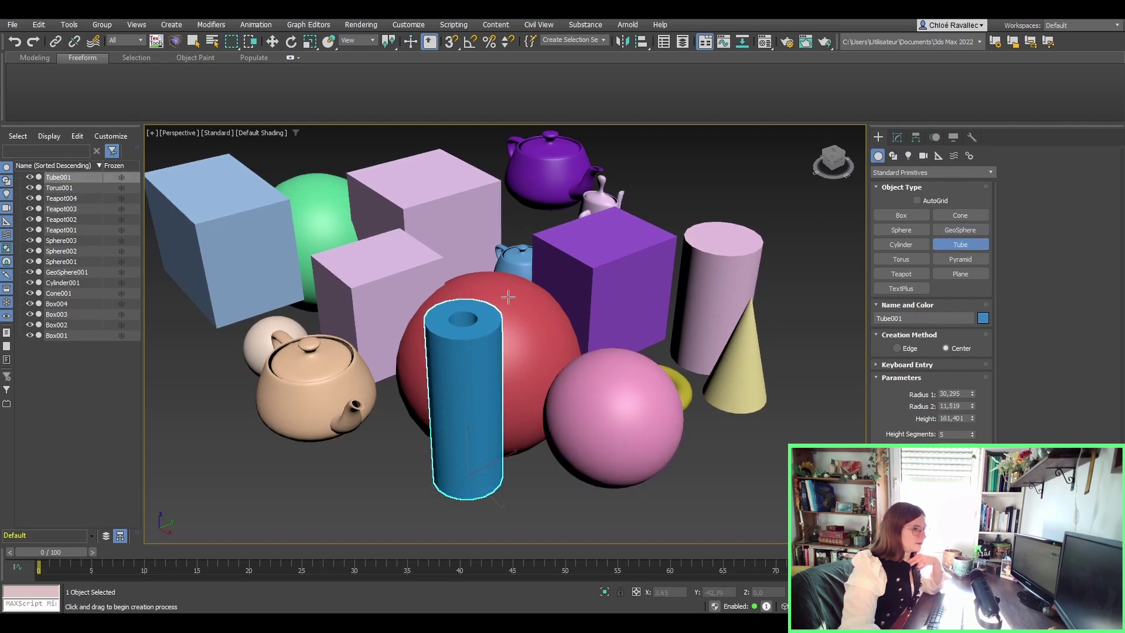
pyautogui.click(961, 259)
pyautogui.moveTo(732, 434); pyautogui.dragTo(768, 463)
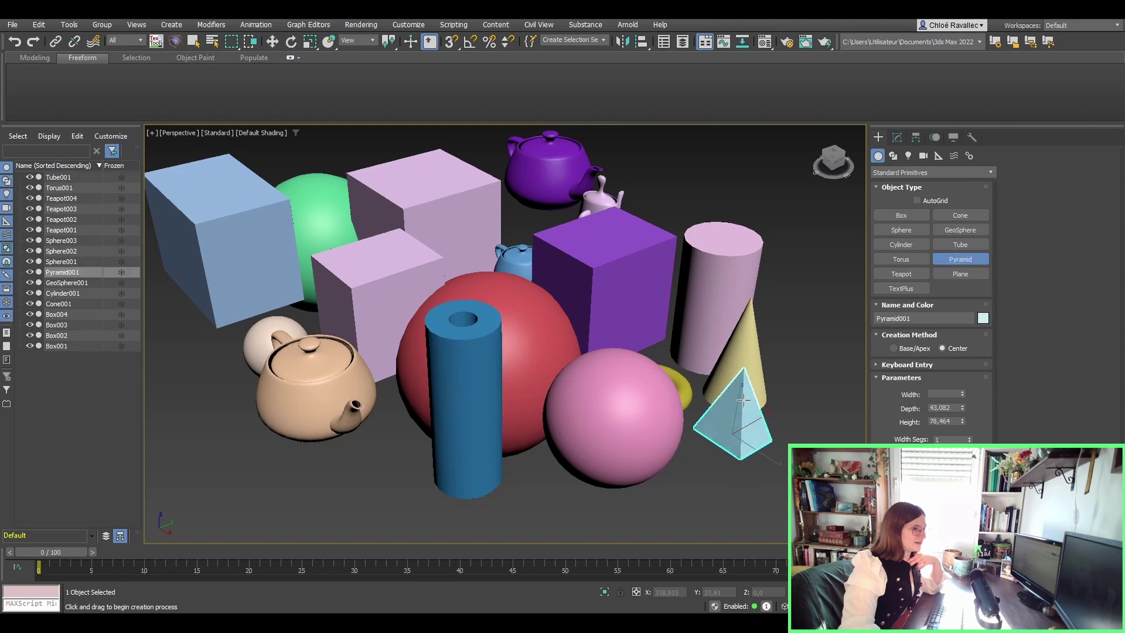
pyautogui.click(745, 393)
# Create a plane of about 81 × 86 units in front of the tan teapot and a TextPlus object in a region about 154 × 128 units.
pyautogui.click(963, 276)
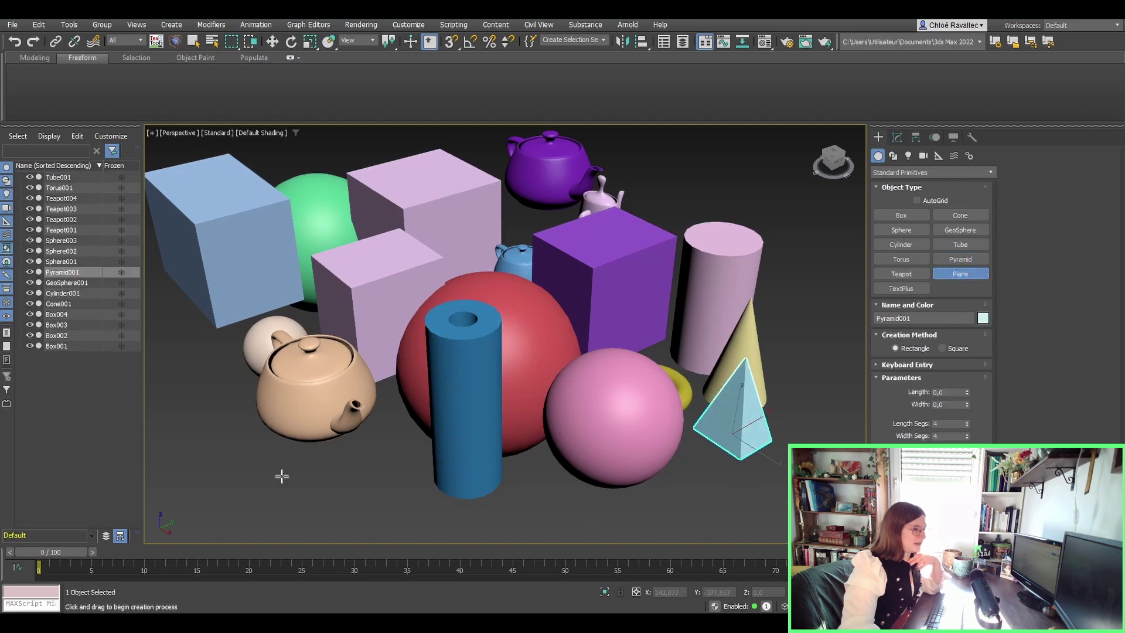
pyautogui.moveTo(364, 444); pyautogui.dragTo(328, 542)
pyautogui.moveTo(580, 477); pyautogui.dragTo(585, 430, button='middle')
pyautogui.click(902, 289)
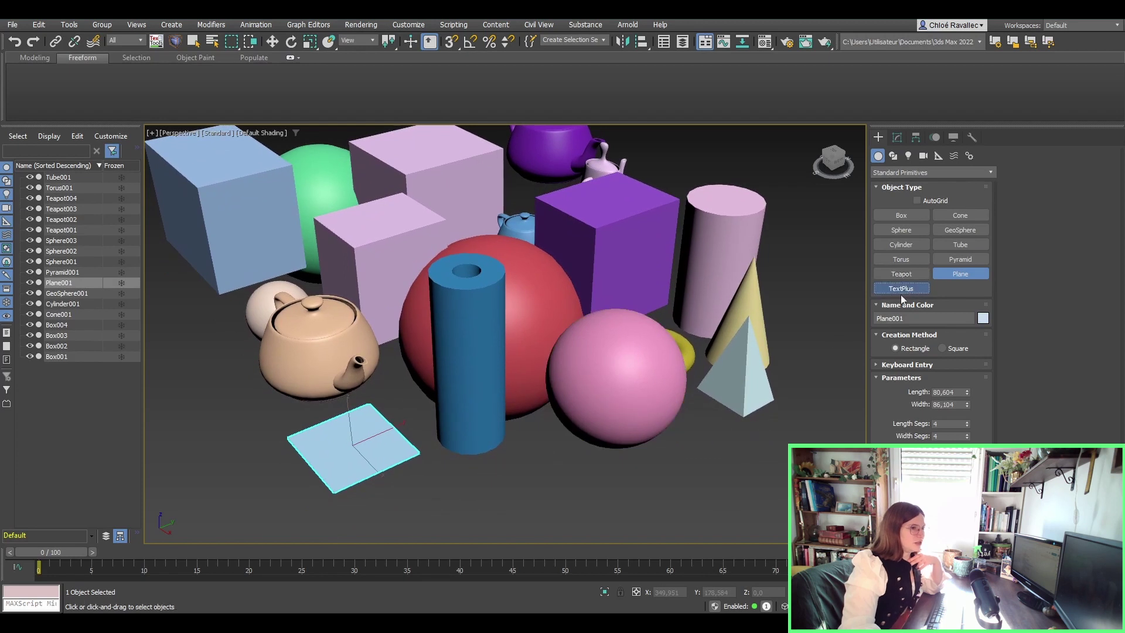
pyautogui.moveTo(585, 484); pyautogui.dragTo(782, 495)
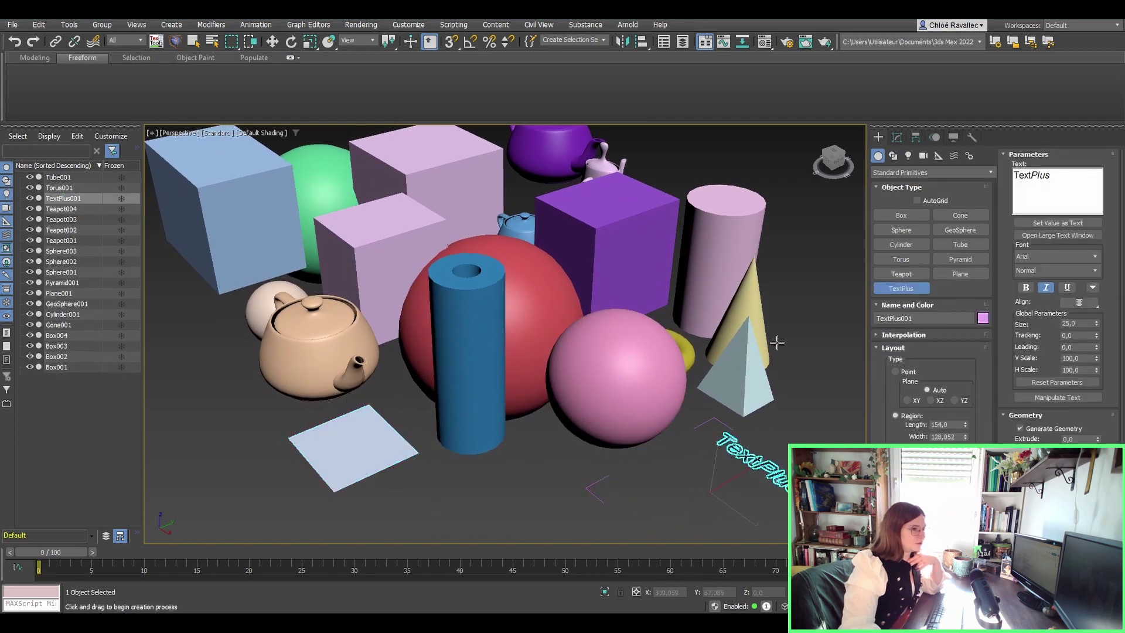
pyautogui.moveTo(776, 339)
pyautogui.mouseDown(button='middle')
pyautogui.moveTo(701, 246)
pyautogui.moveTo(776, 271)
pyautogui.moveTo(773, 352)
pyautogui.mouseUp(button='middle')
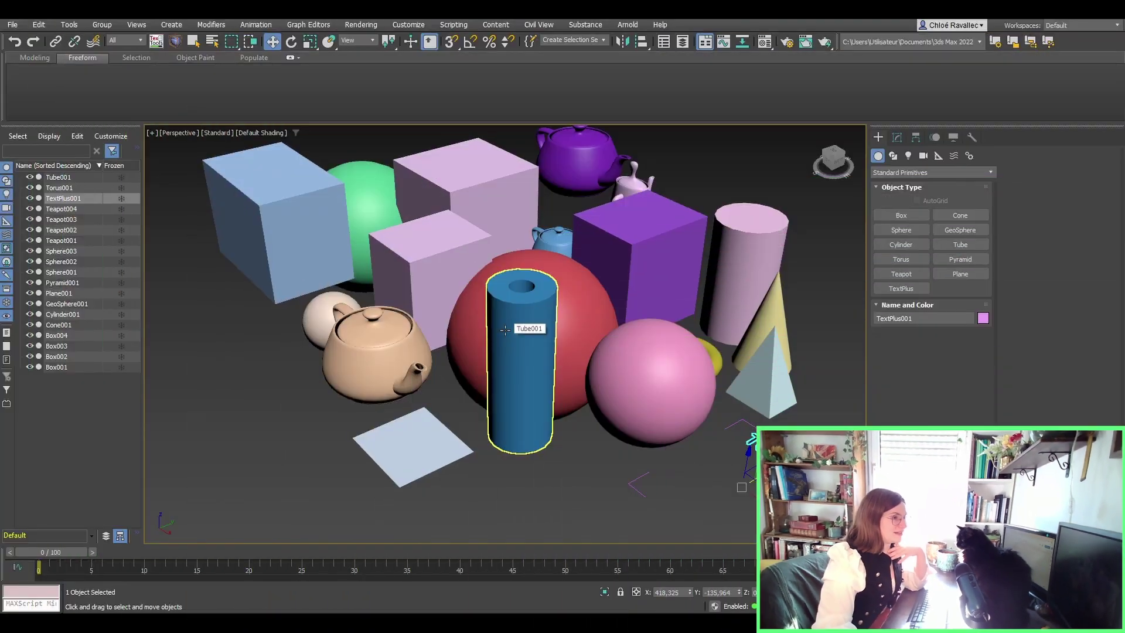
# Examine the created primitives, selecting the front pink box, the plane, the red sphere and the cylinder in turn.
pyautogui.rightClick(506, 334)
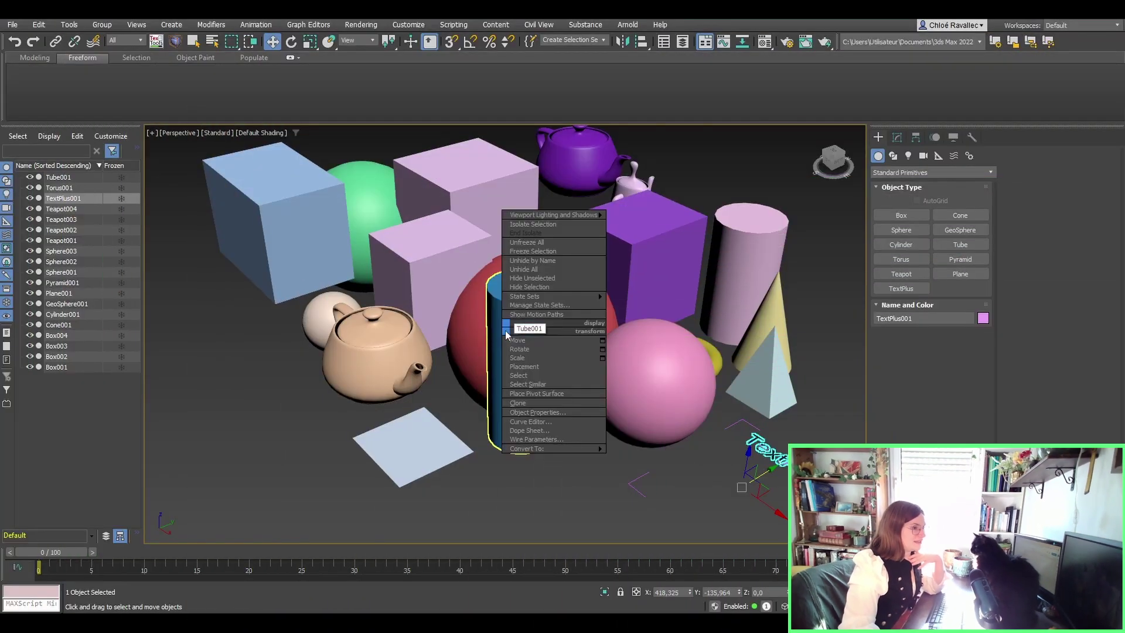
pyautogui.click(427, 351)
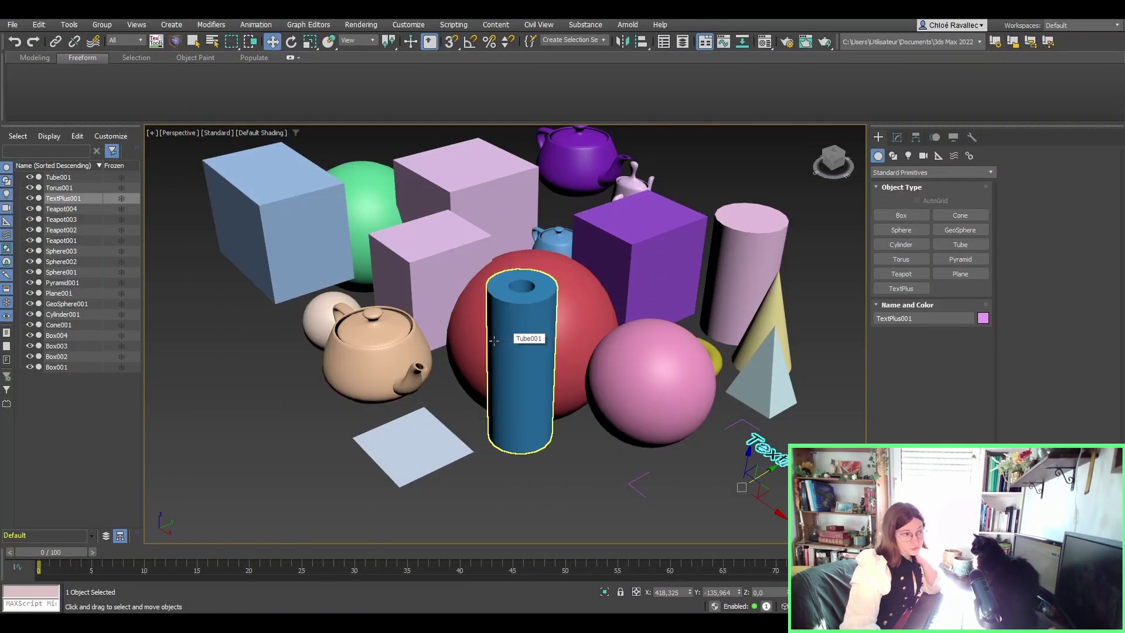
pyautogui.moveTo(411, 273); pyautogui.dragTo(482, 319, button='middle')
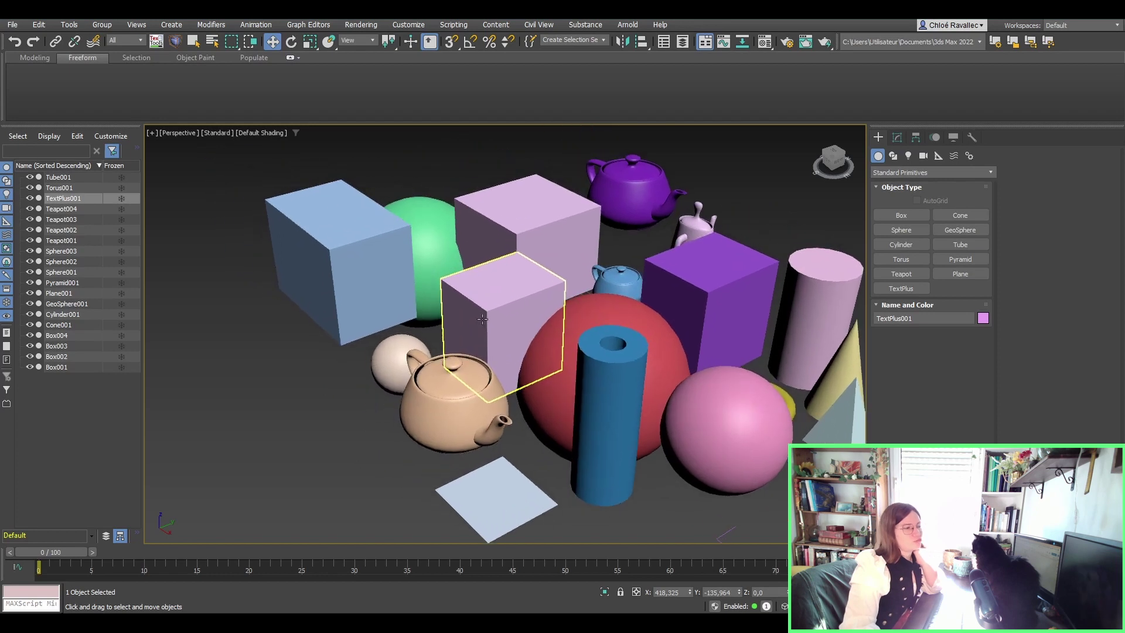
pyautogui.click(512, 289)
pyautogui.click(453, 513)
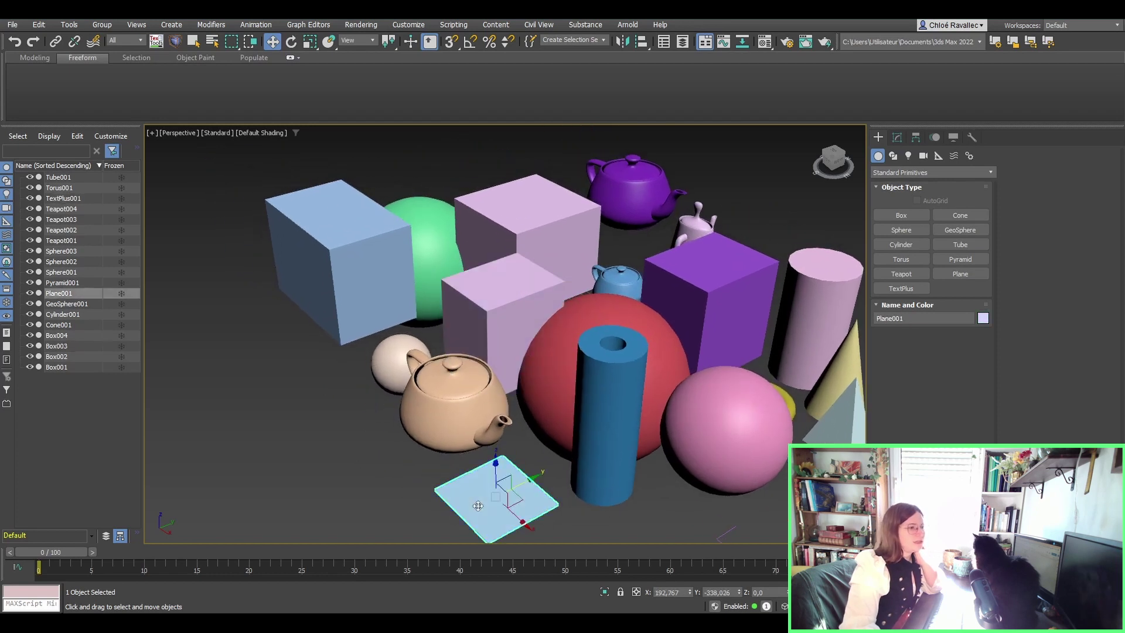
pyautogui.click(545, 375)
pyautogui.moveTo(611, 422); pyautogui.dragTo(430, 463, button='middle')
pyautogui.click(630, 363)
pyautogui.moveTo(457, 419); pyautogui.dragTo(591, 391, button='middle')
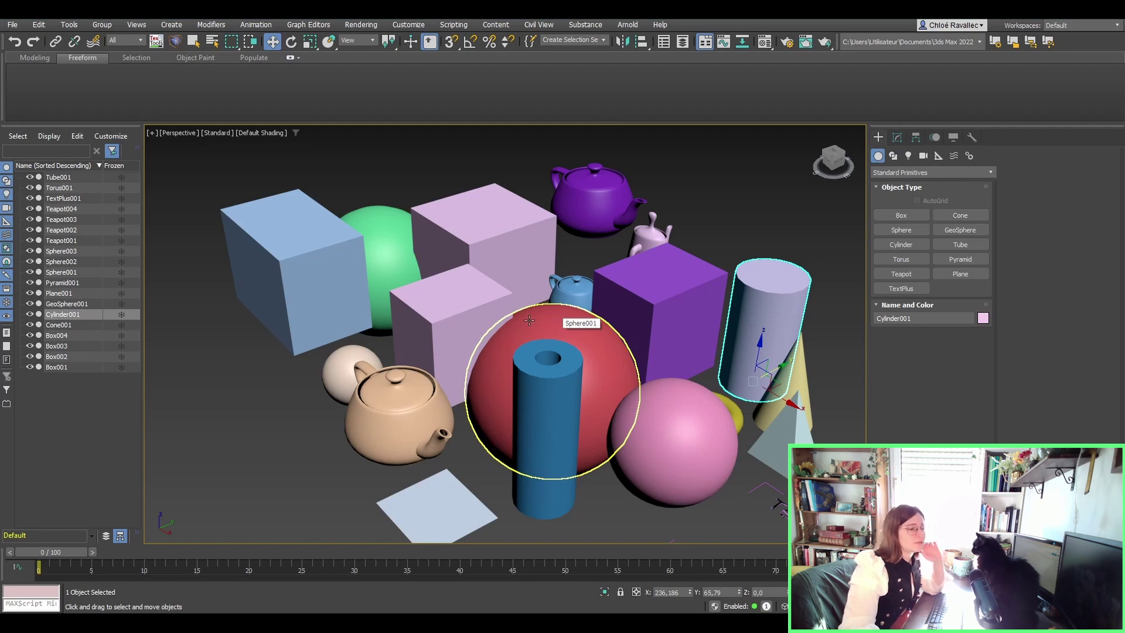
# Inspect the tube and its neighbours up close, selecting the tube, the cylinder and the large red sphere.
pyautogui.moveTo(416, 404); pyautogui.dragTo(353, 339, button='middle')
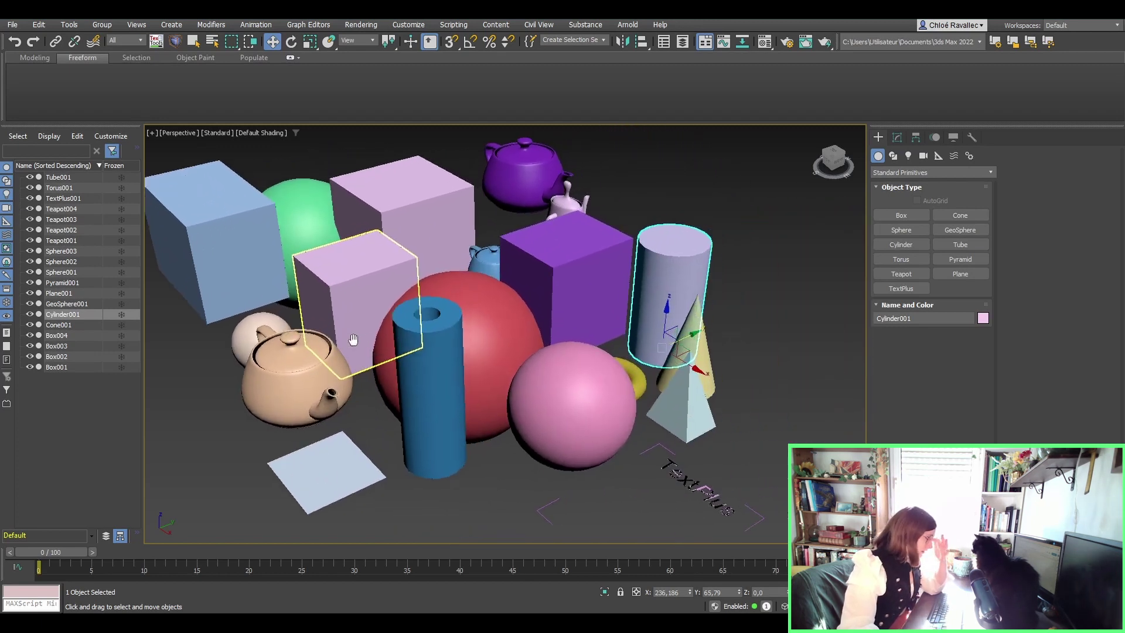
pyautogui.scroll(5, 354, 339)
pyautogui.click(492, 272)
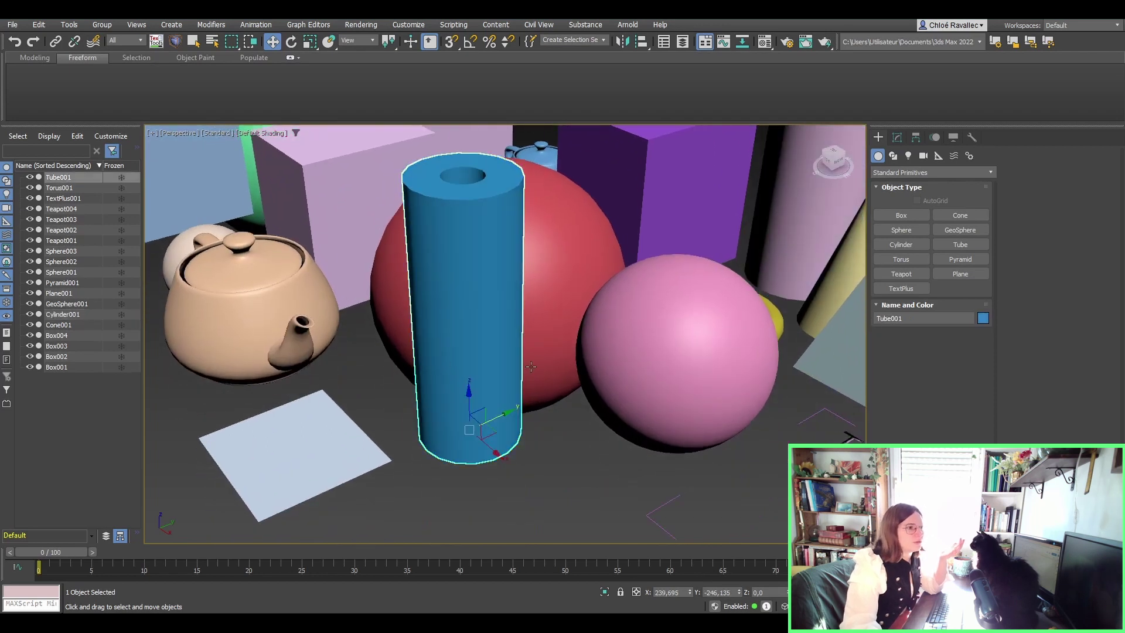
pyautogui.moveTo(552, 351); pyautogui.dragTo(552, 459, button='middle')
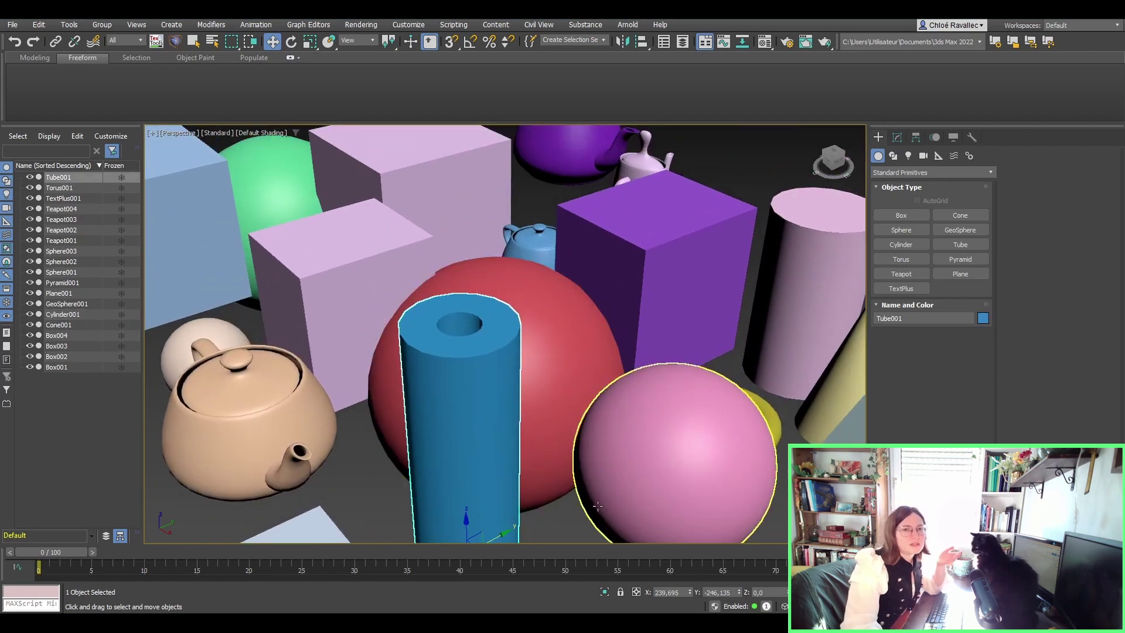
pyautogui.moveTo(674, 451); pyautogui.dragTo(562, 412, button='middle')
pyautogui.click(744, 211)
pyautogui.scroll(-3, 736, 251)
pyautogui.click(501, 302)
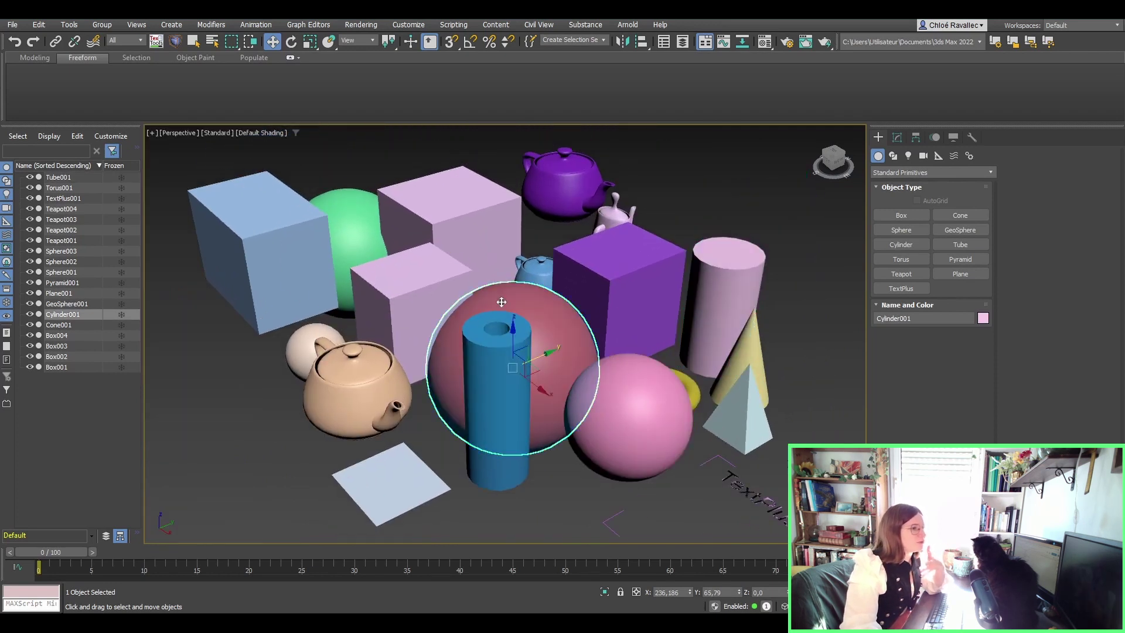
# Compare the basic shapes by selecting the boxes, the green sphere, the plane and the cylinder one after another.
pyautogui.click(426, 298)
pyautogui.click(286, 258)
pyautogui.click(359, 246)
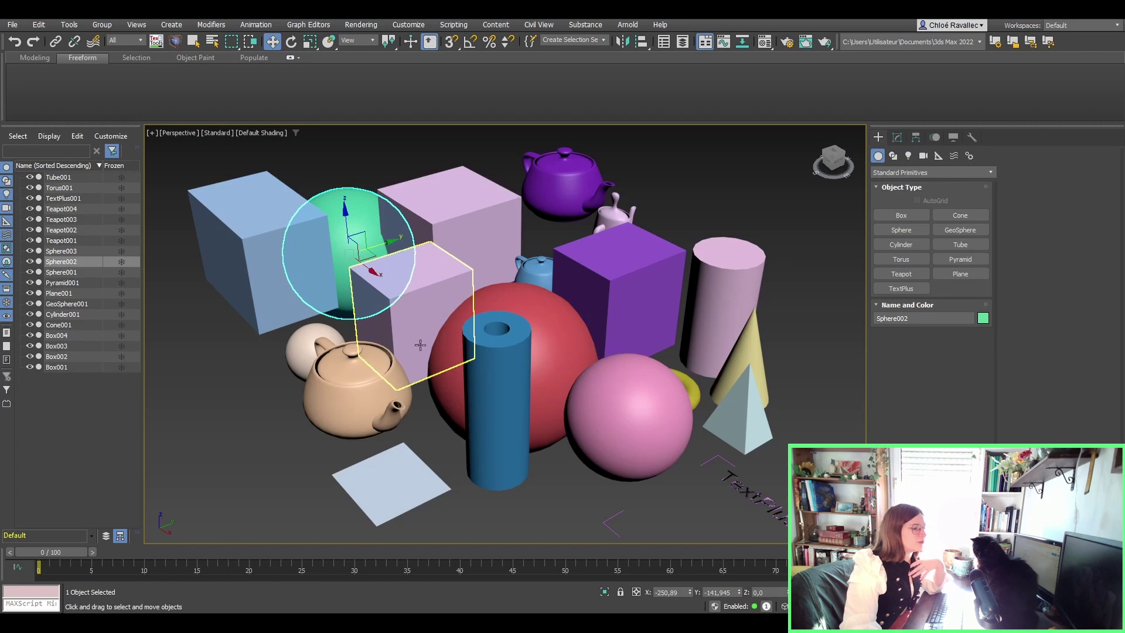
pyautogui.click(389, 463)
pyautogui.click(275, 252)
pyautogui.click(368, 224)
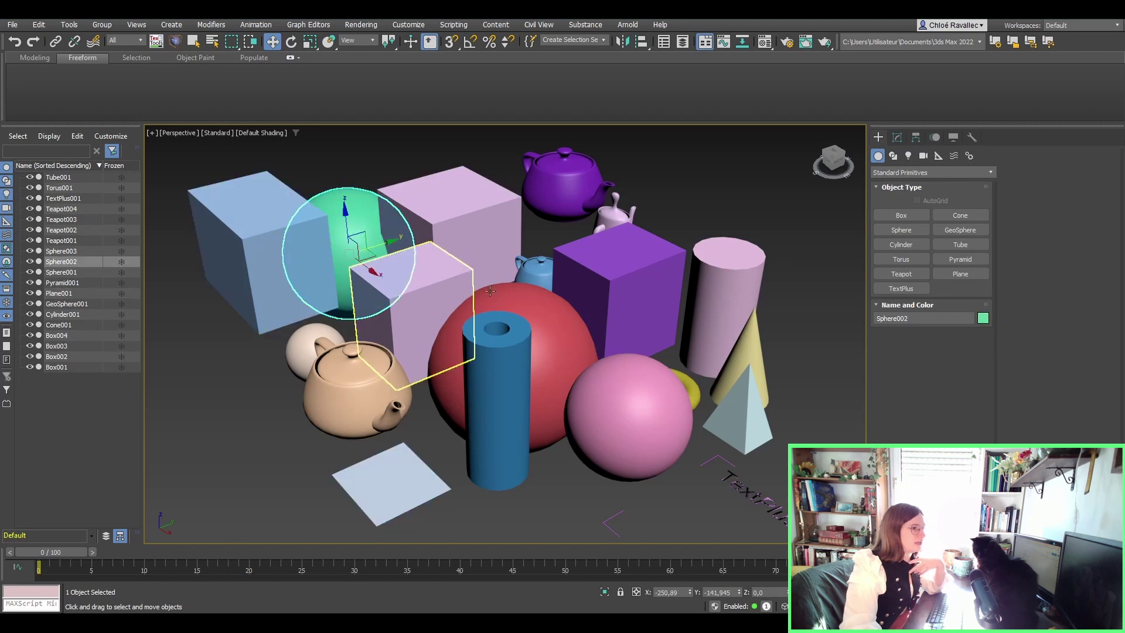
pyautogui.click(736, 273)
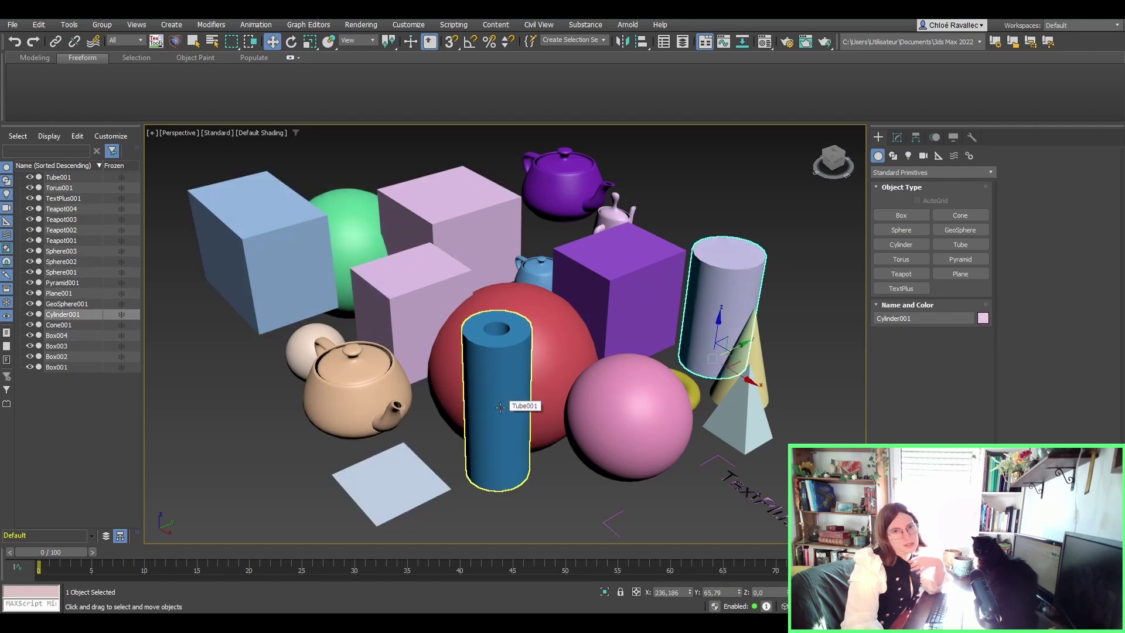
# Frame the grey cylinder in the view, orbit around it, and select the yellow sphere beside it.
pyautogui.moveTo(358, 399); pyautogui.dragTo(486, 399, button='middle')
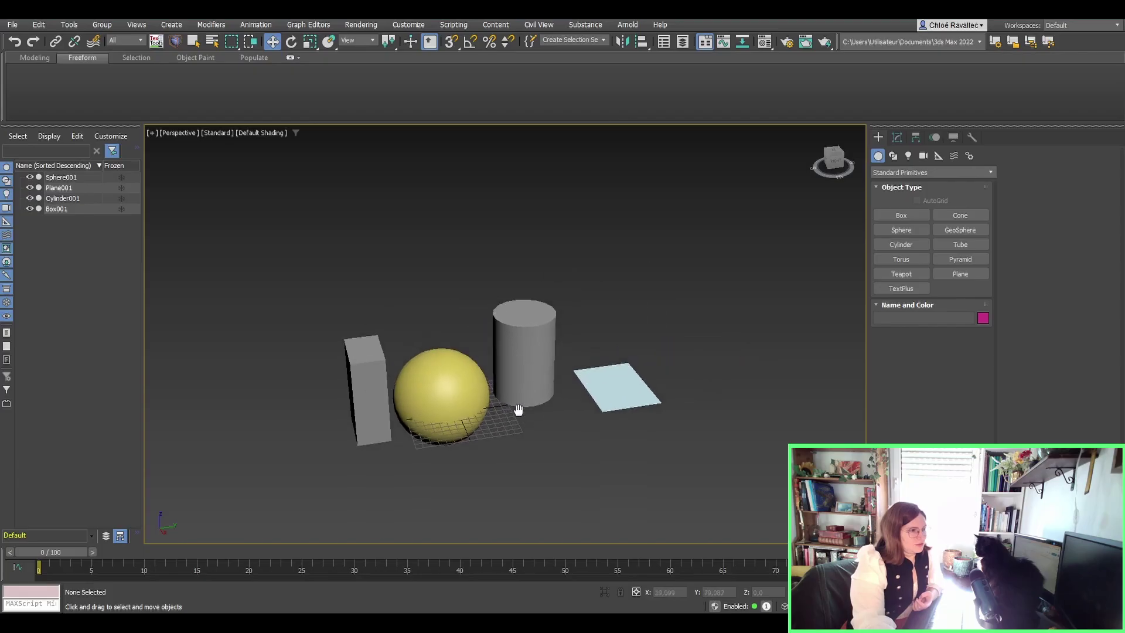
pyautogui.click(519, 407)
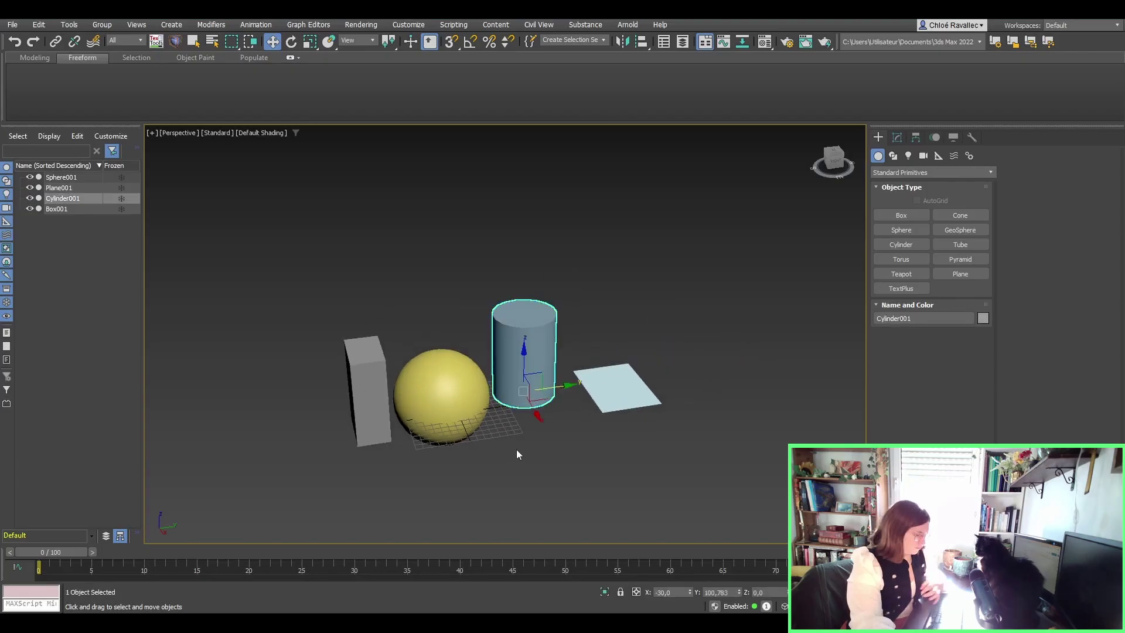
pyautogui.keyDown('alt'); pyautogui.moveTo(539, 449); pyautogui.dragTo(503, 415, button='middle'); pyautogui.keyUp('alt')
pyautogui.press('z')
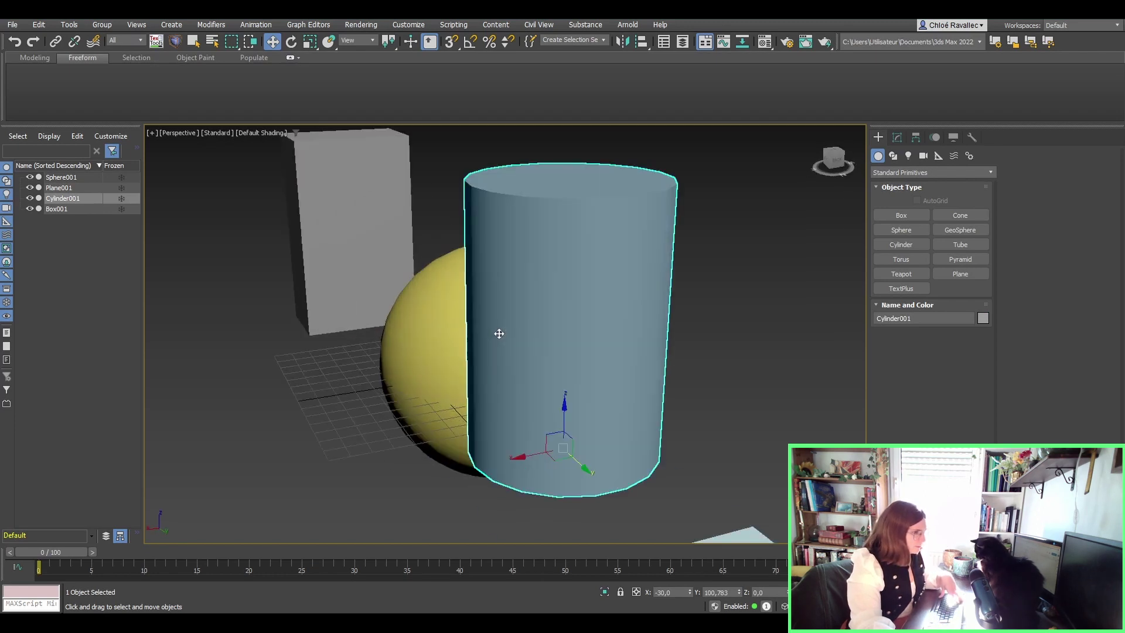
pyautogui.keyDown('alt'); pyautogui.moveTo(498, 334); pyautogui.dragTo(539, 389, button='middle'); pyautogui.keyUp('alt')
pyautogui.click(360, 373)
pyautogui.scroll(-3, 564, 355)
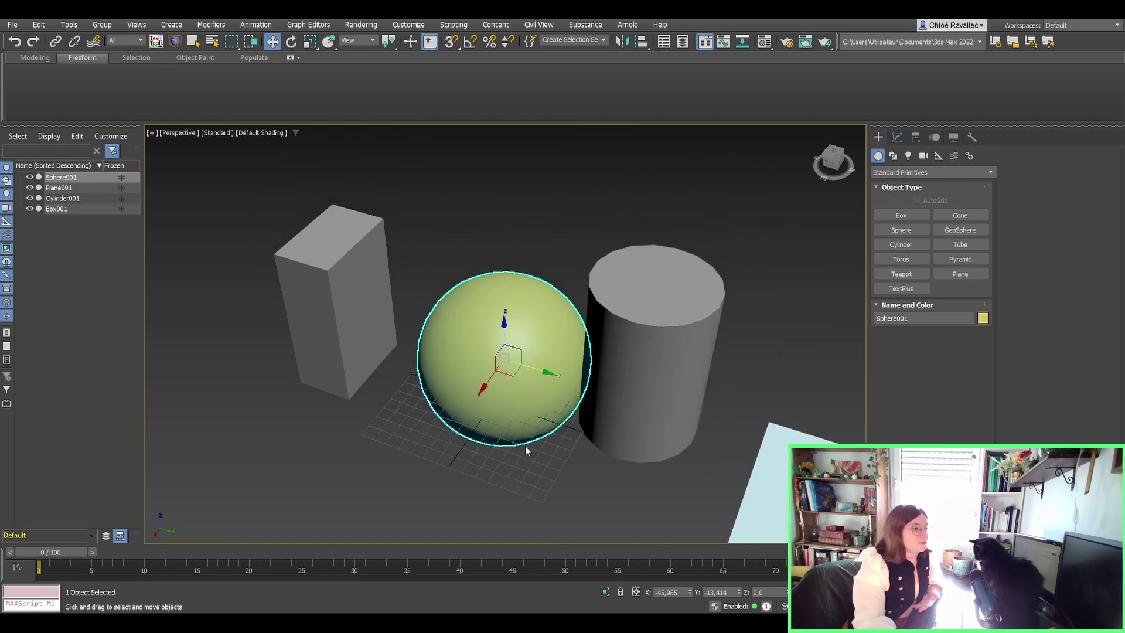
# Isolate the yellow sphere, examine it on its own, and exit isolation to bring back the other objects.
pyautogui.click(604, 591)
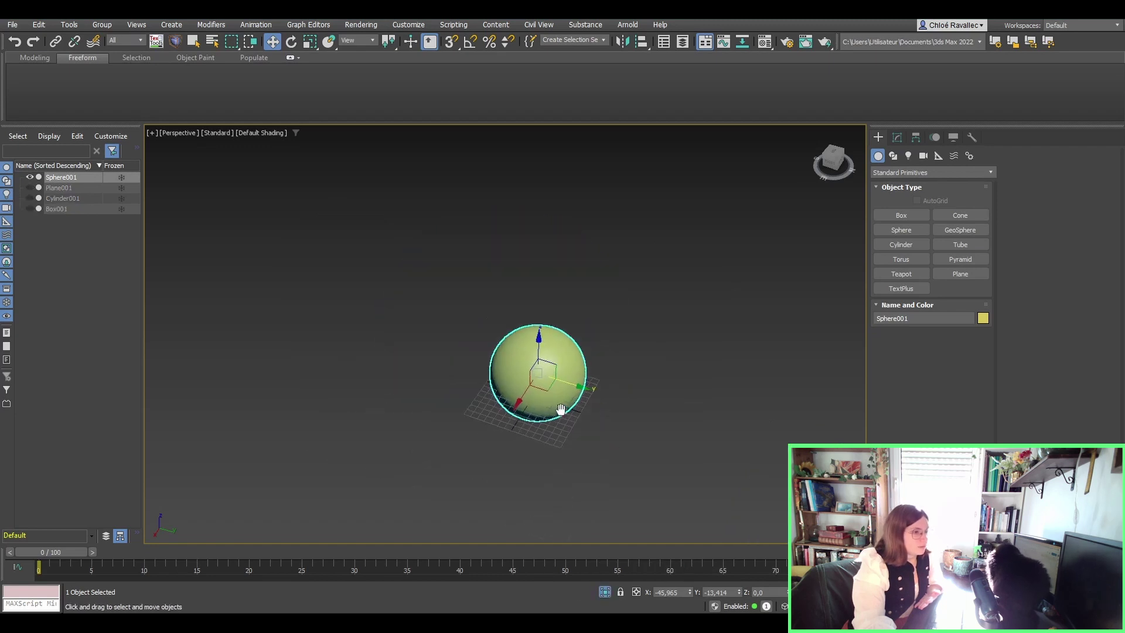
pyautogui.moveTo(561, 409); pyautogui.dragTo(512, 322, button='middle')
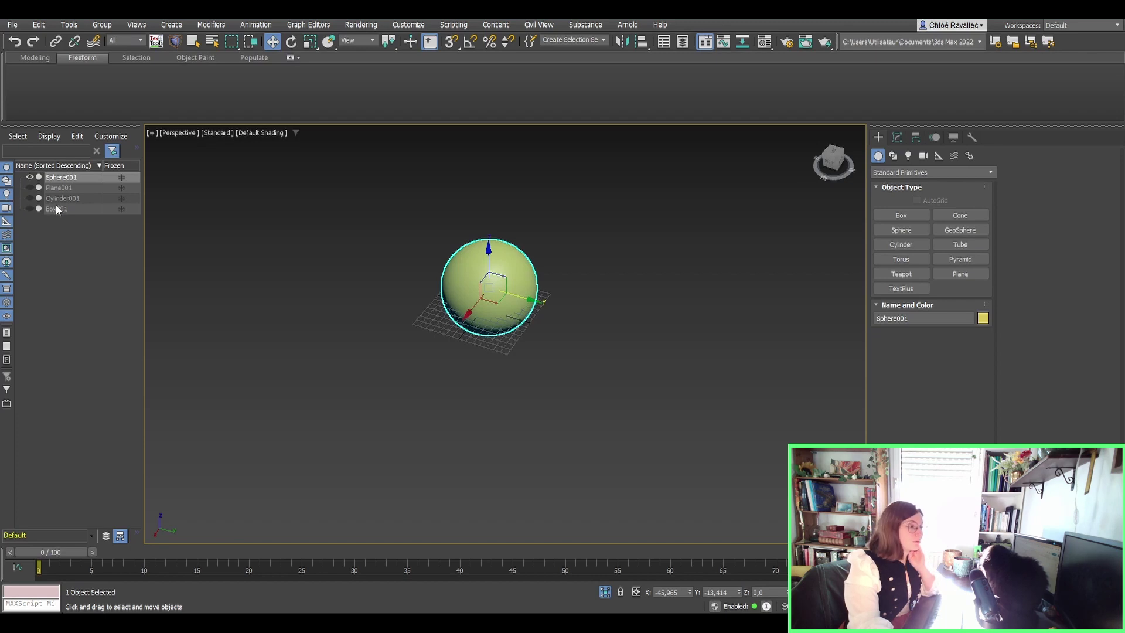
pyautogui.scroll(5, 573, 277)
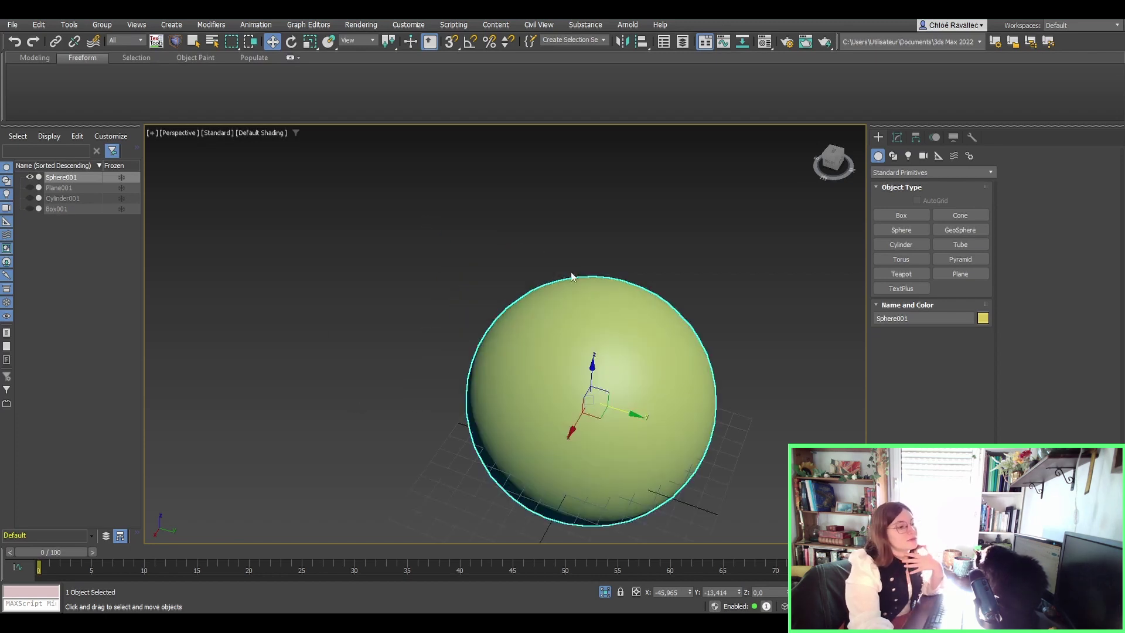
pyautogui.moveTo(674, 412); pyautogui.dragTo(589, 297, button='middle')
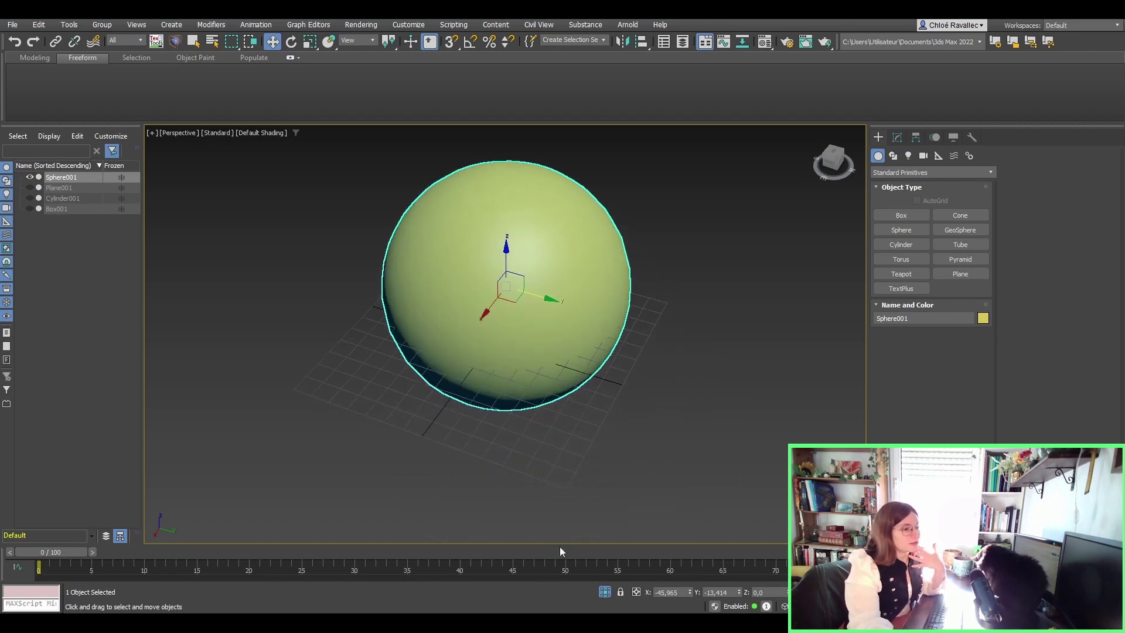
pyautogui.click(605, 592)
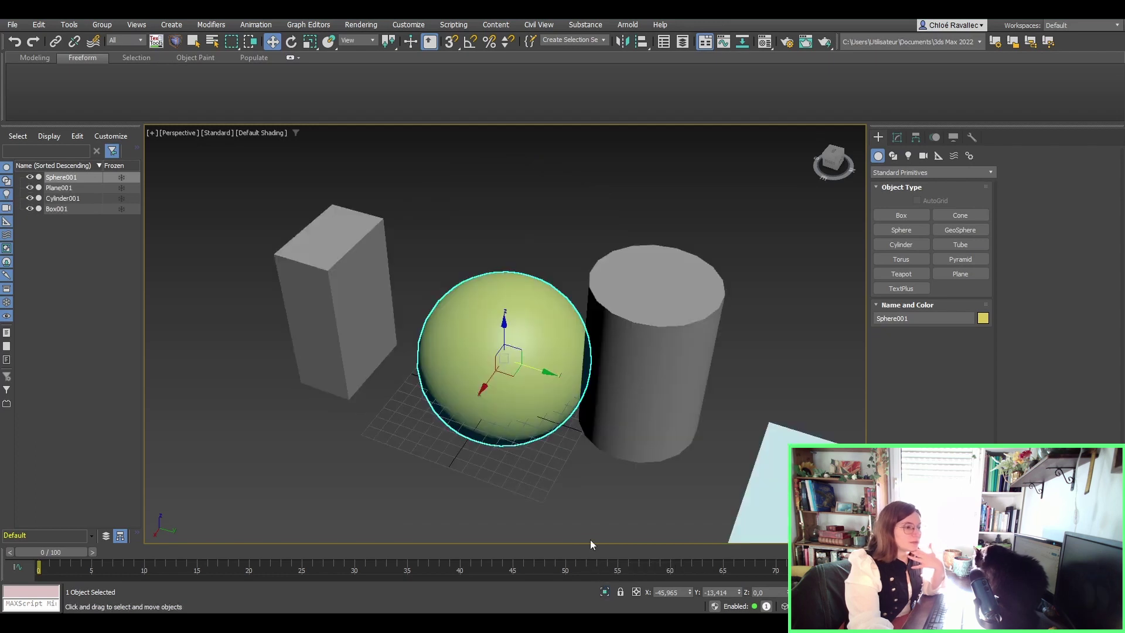
# Isolate the selected sphere a second time with Isolate Selection and restore the whole scene.
pyautogui.rightClick(485, 347)
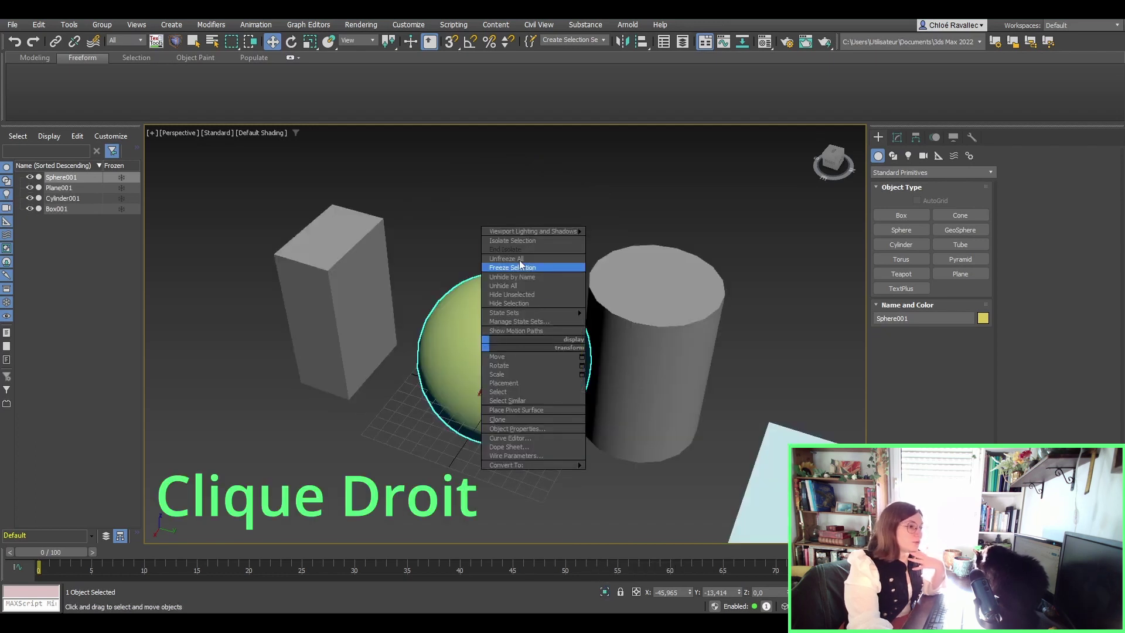
pyautogui.click(510, 240)
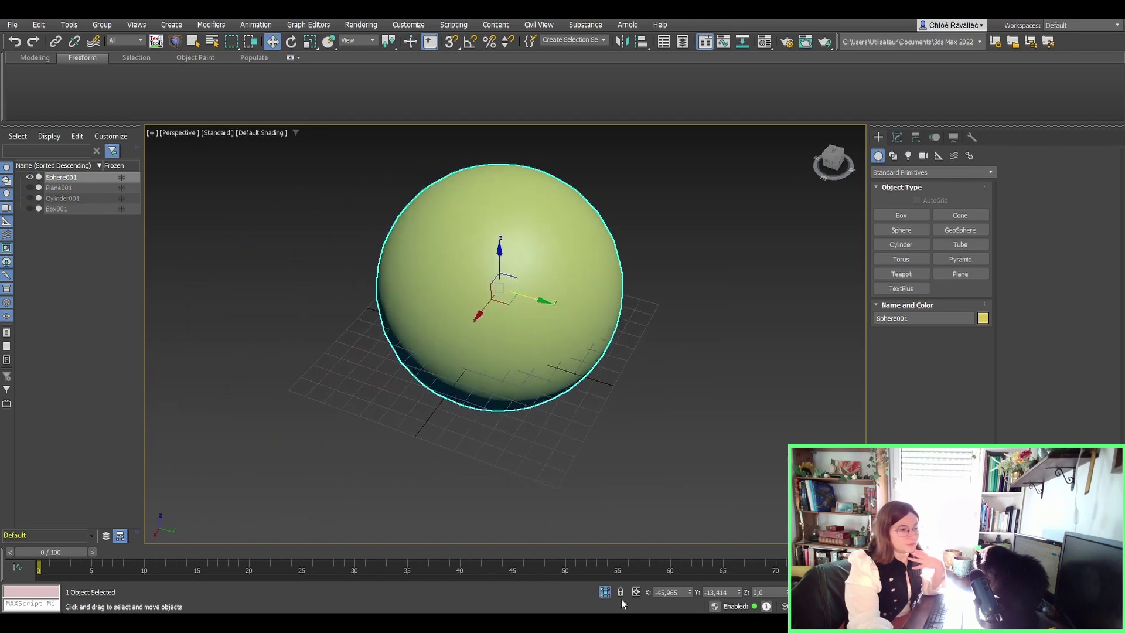
pyautogui.click(605, 593)
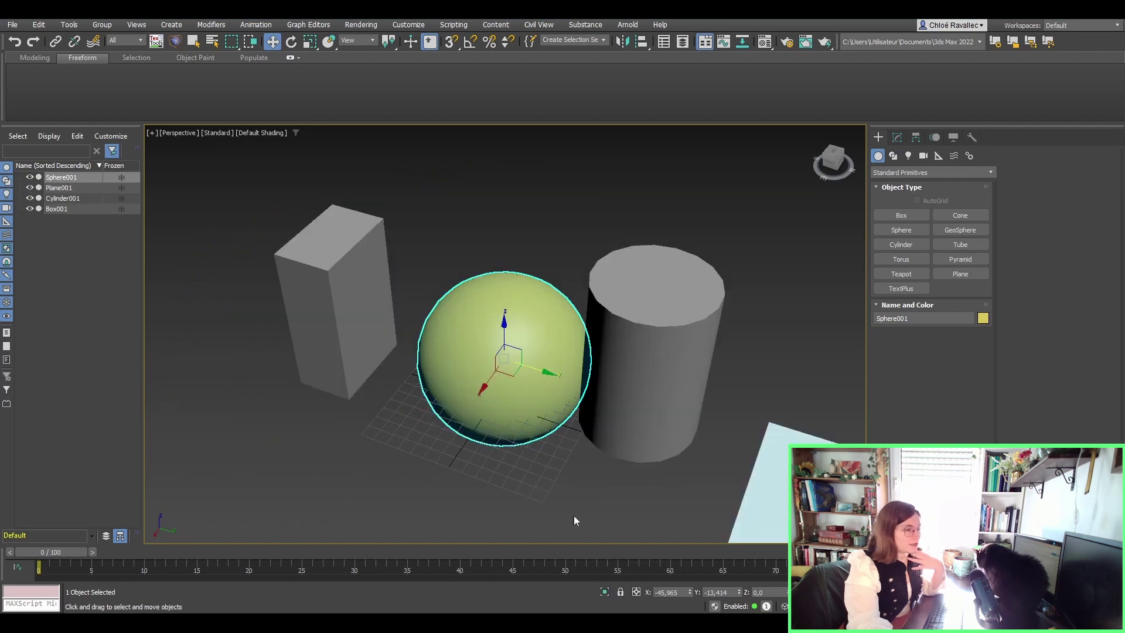
pyautogui.moveTo(560, 393); pyautogui.dragTo(548, 387, button='middle')
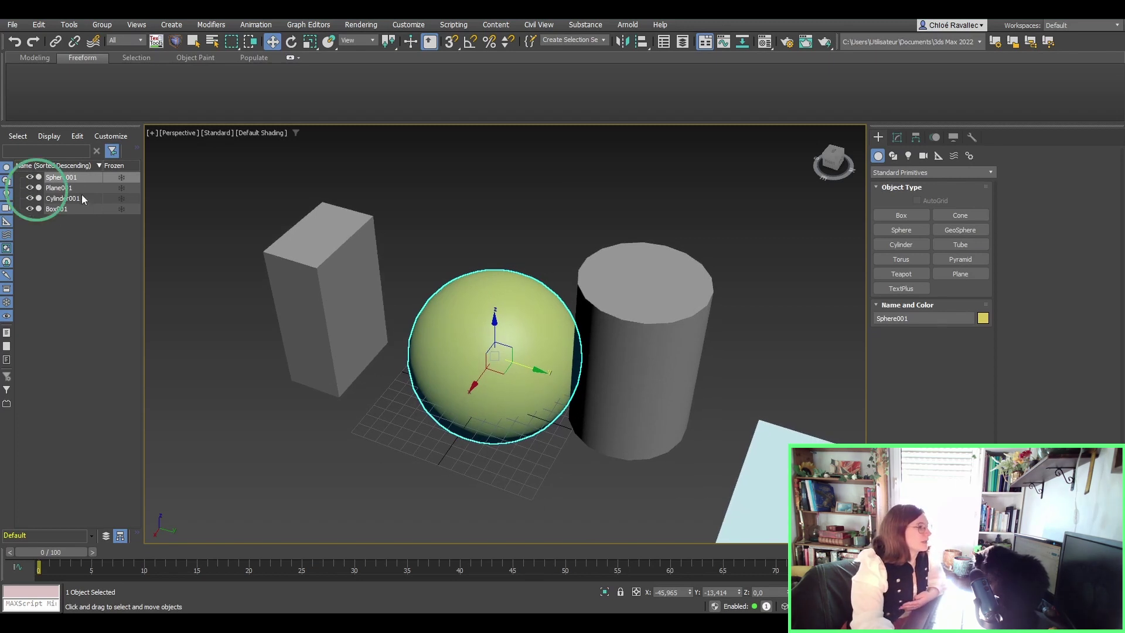
# Hide the plane, the cylinder and the box individually, leaving only the sphere shown.
pyautogui.click(28, 189)
pyautogui.click(33, 201)
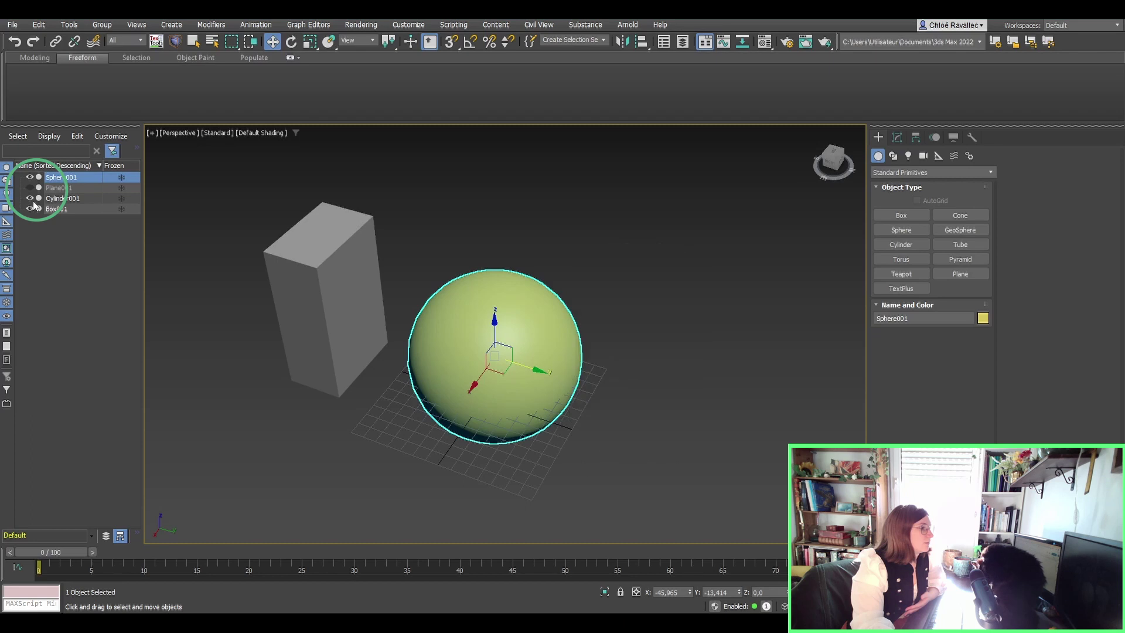
pyautogui.click(30, 209)
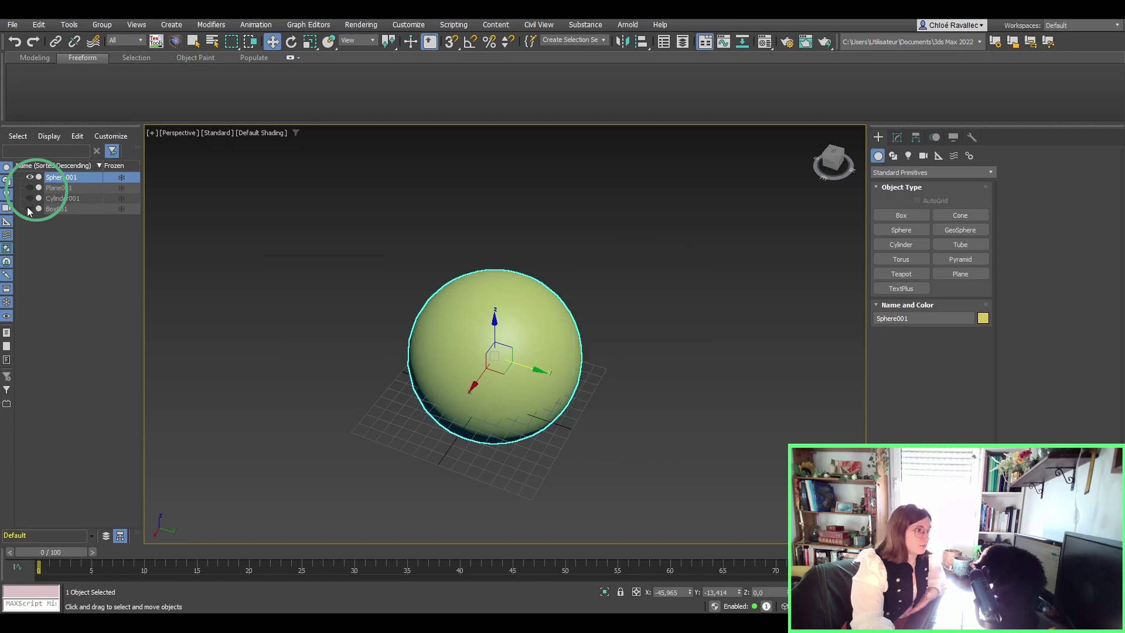
# Unhide the box, the cylinder and the plane one after another.
pyautogui.click(29, 209)
pyautogui.click(31, 198)
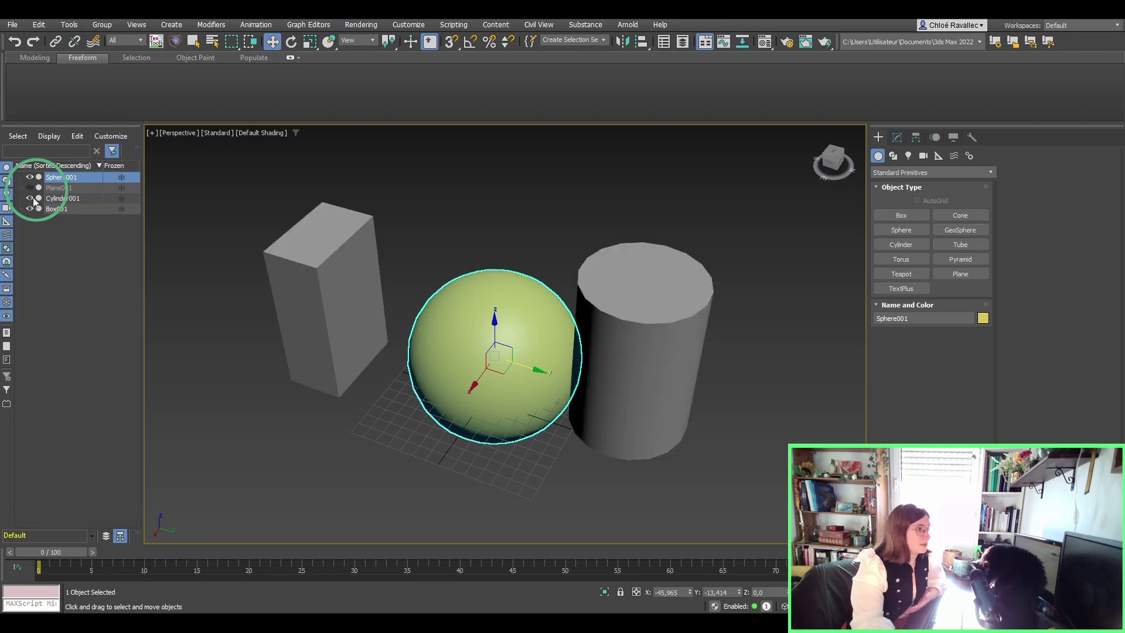
pyautogui.click(30, 188)
# Switch the viewport to wireframe display and examine the sphere's mesh up close.
pyautogui.scroll(-5, 351, 282)
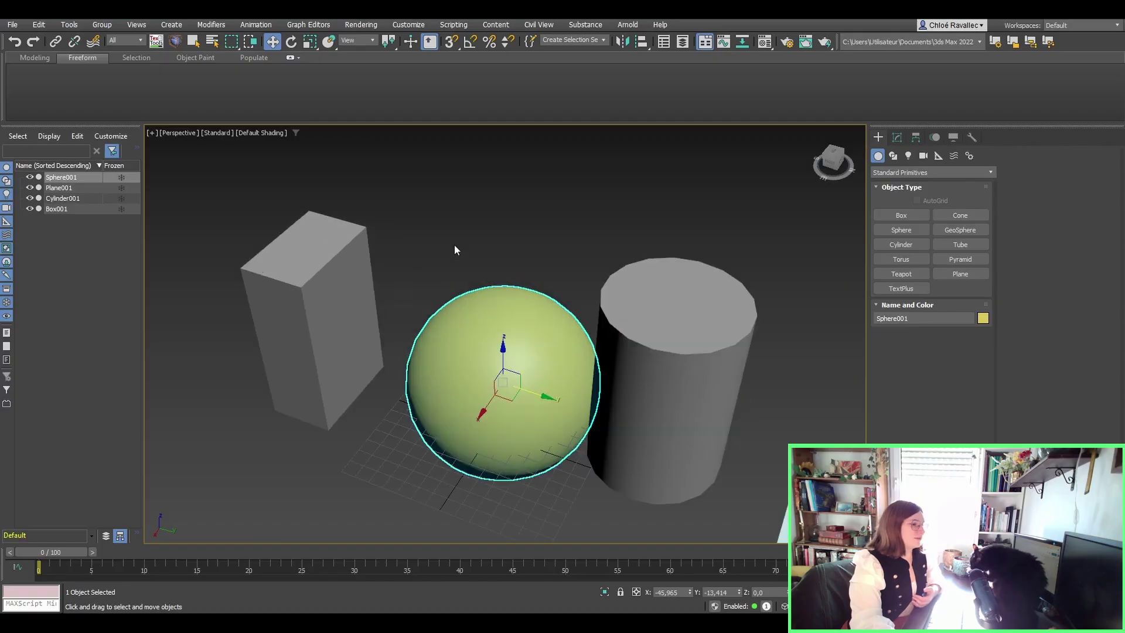
pyautogui.moveTo(455, 245); pyautogui.dragTo(392, 226, button='middle')
pyautogui.scroll(-3, 395, 226)
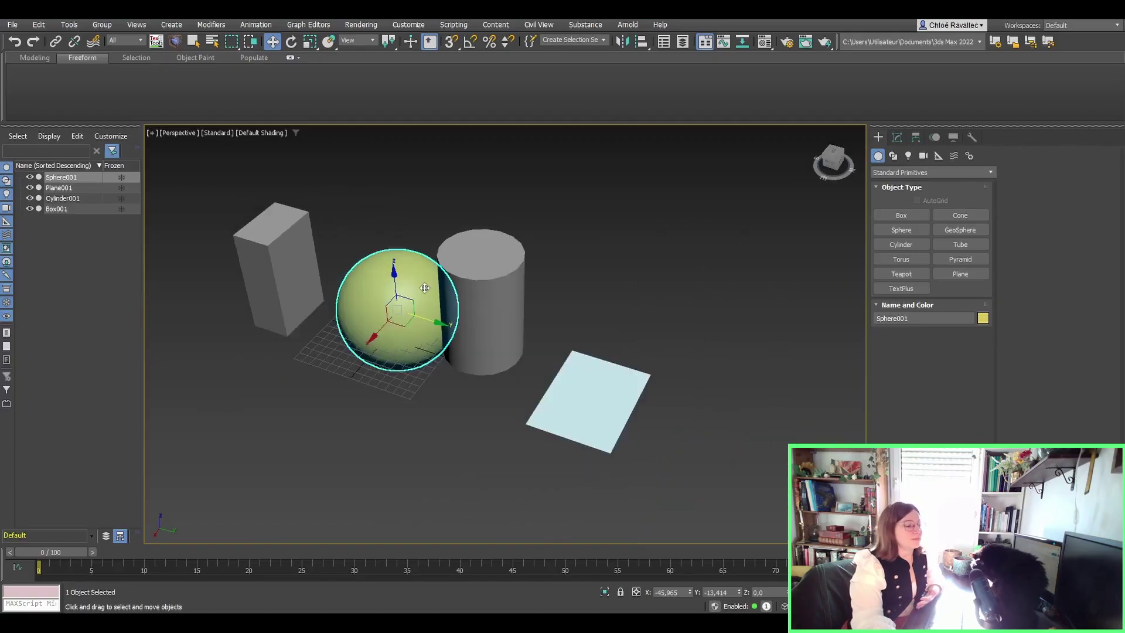
pyautogui.moveTo(421, 283); pyautogui.dragTo(497, 337, button='middle')
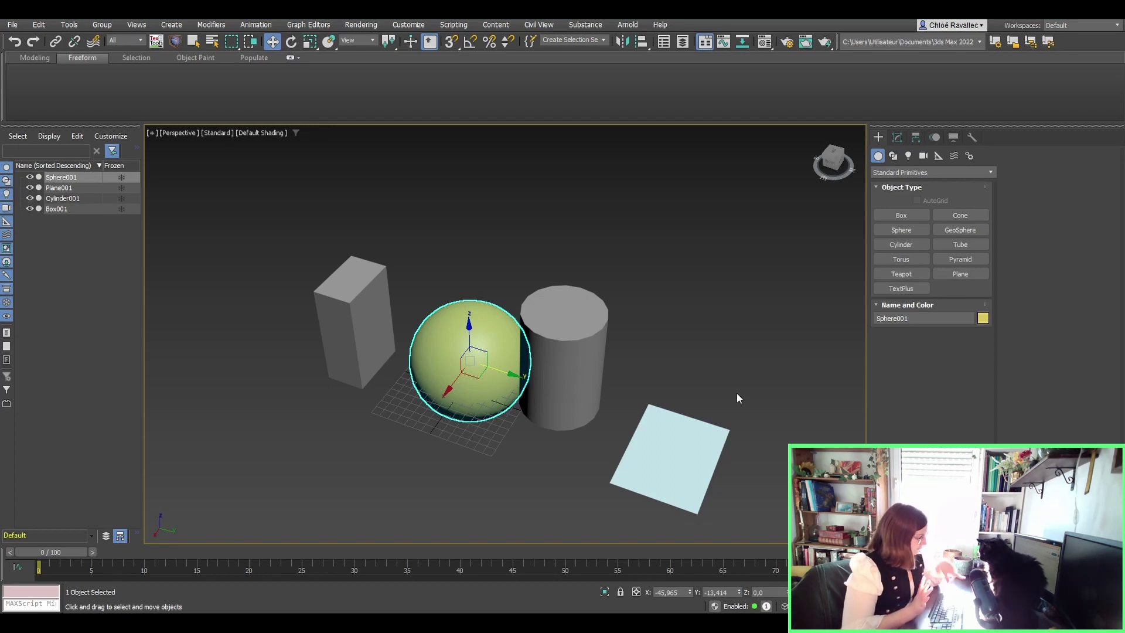
pyautogui.press('F3')
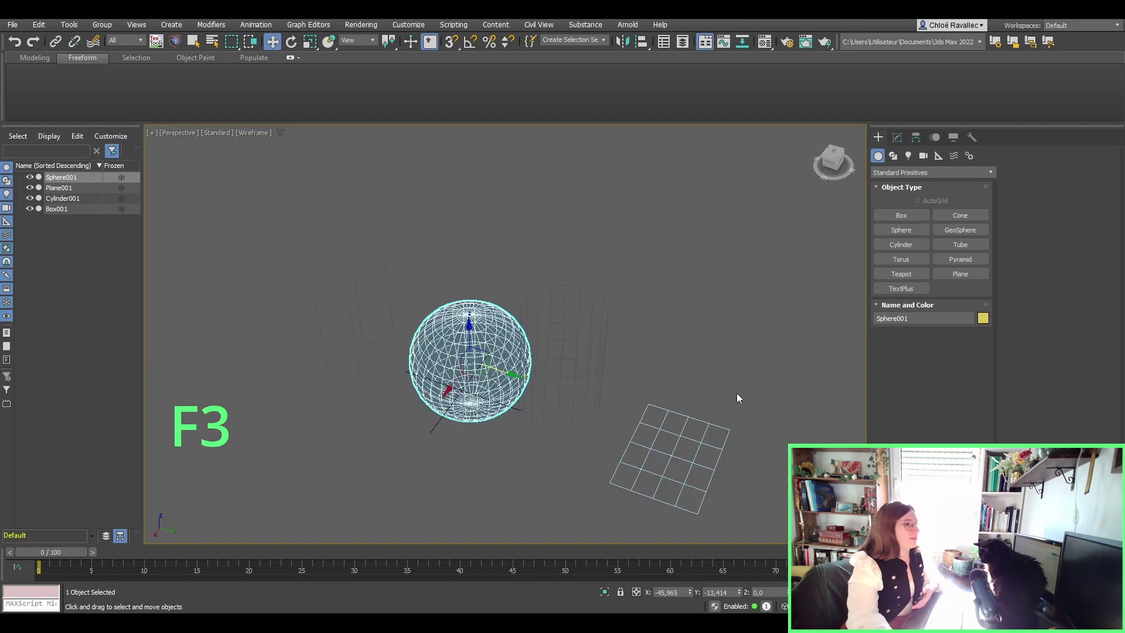
pyautogui.scroll(5, 535, 399)
pyautogui.moveTo(458, 387); pyautogui.dragTo(587, 411, button='middle')
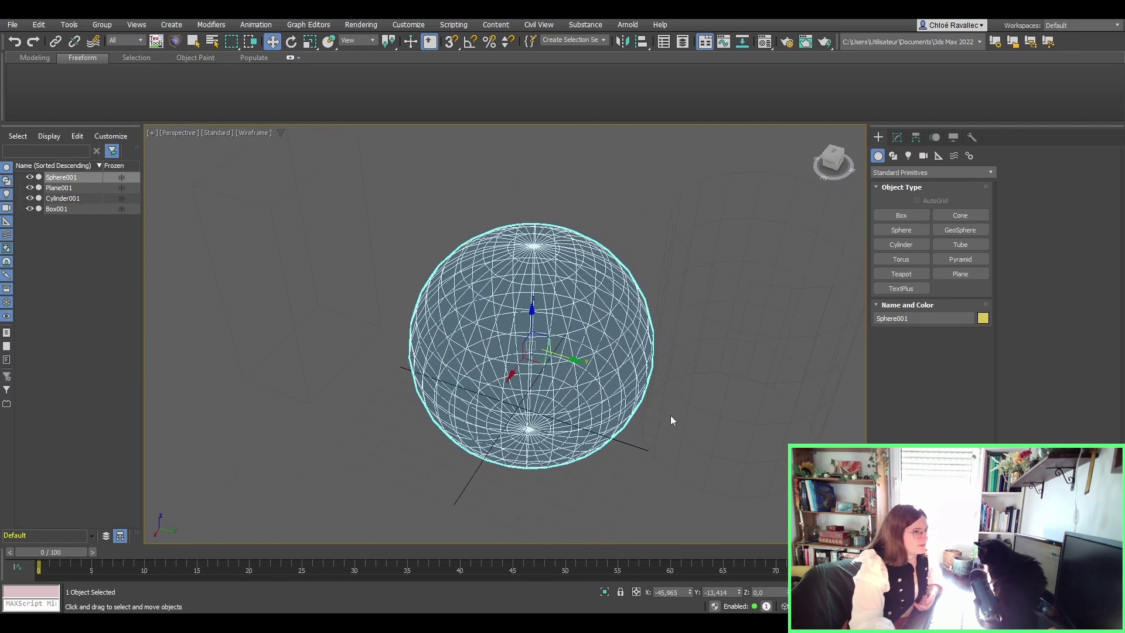
pyautogui.scroll(3, 528, 331)
pyautogui.scroll(-3, 528, 332)
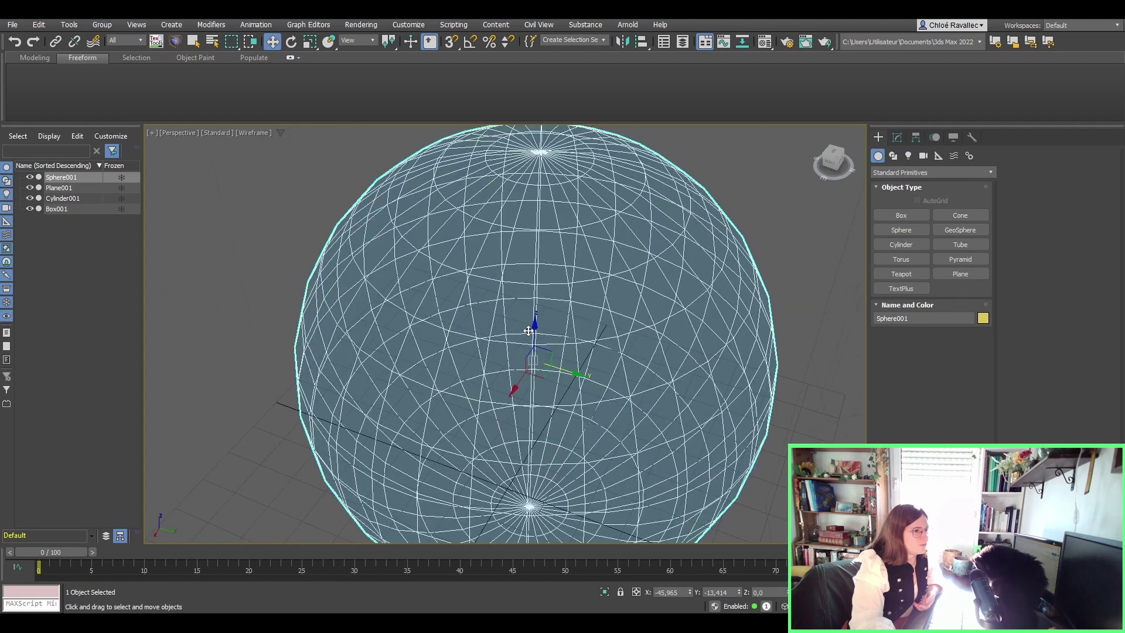
pyautogui.scroll(3, 528, 331)
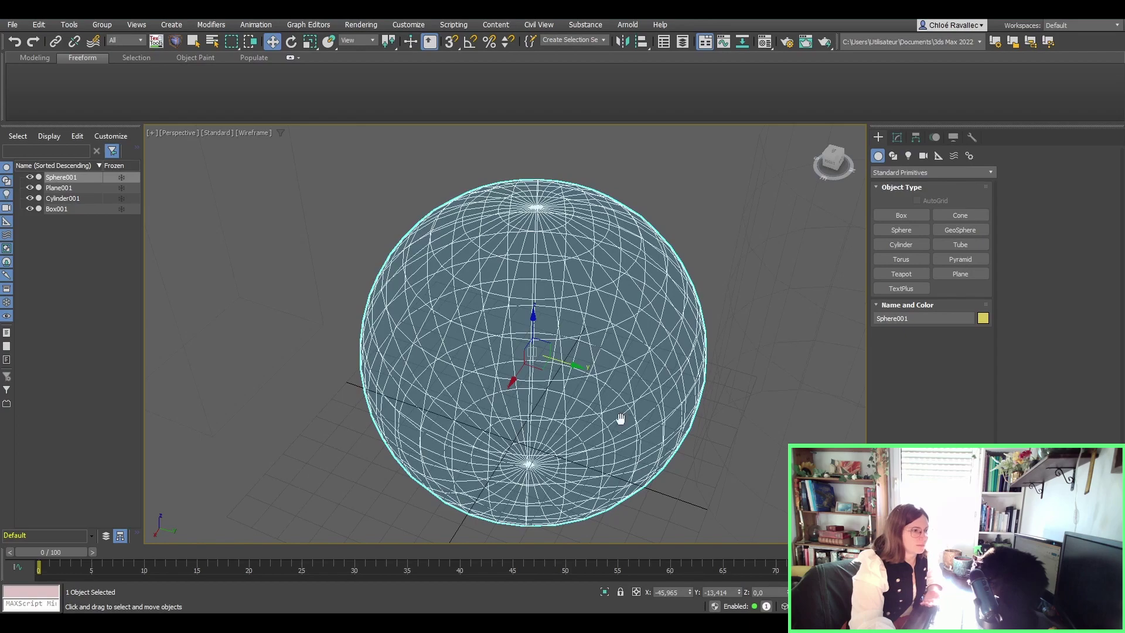
pyautogui.moveTo(621, 417); pyautogui.dragTo(565, 417, button='middle')
pyautogui.scroll(3, 679, 415)
pyautogui.scroll(-4, 565, 450)
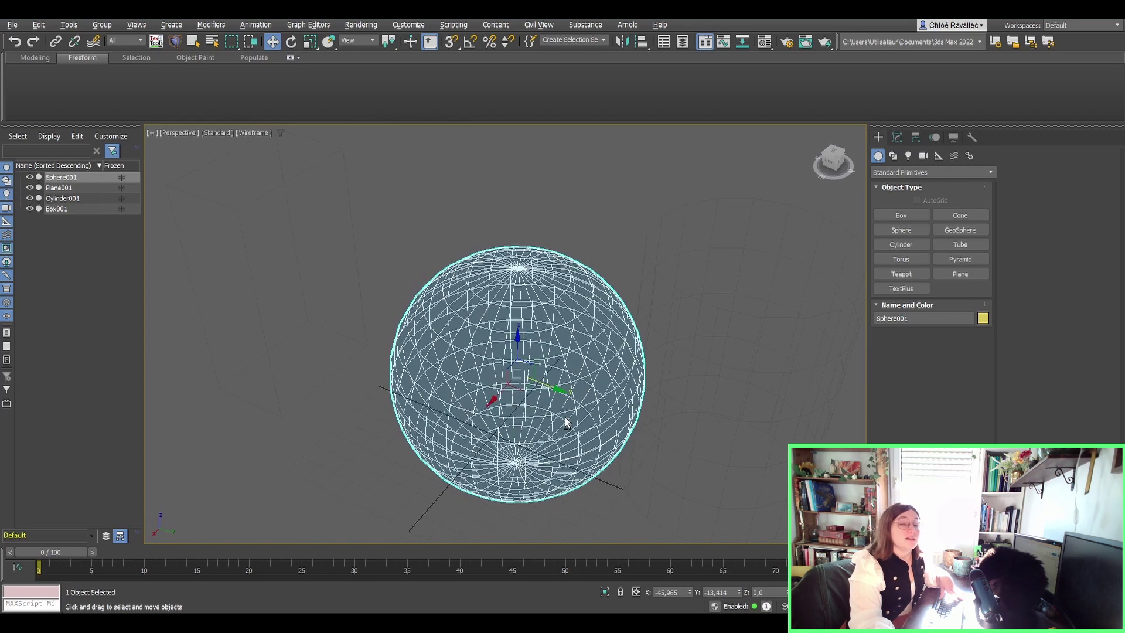
# Look over the wireframe sphere from another angle and return the viewport to default shading.
pyautogui.press('F3')
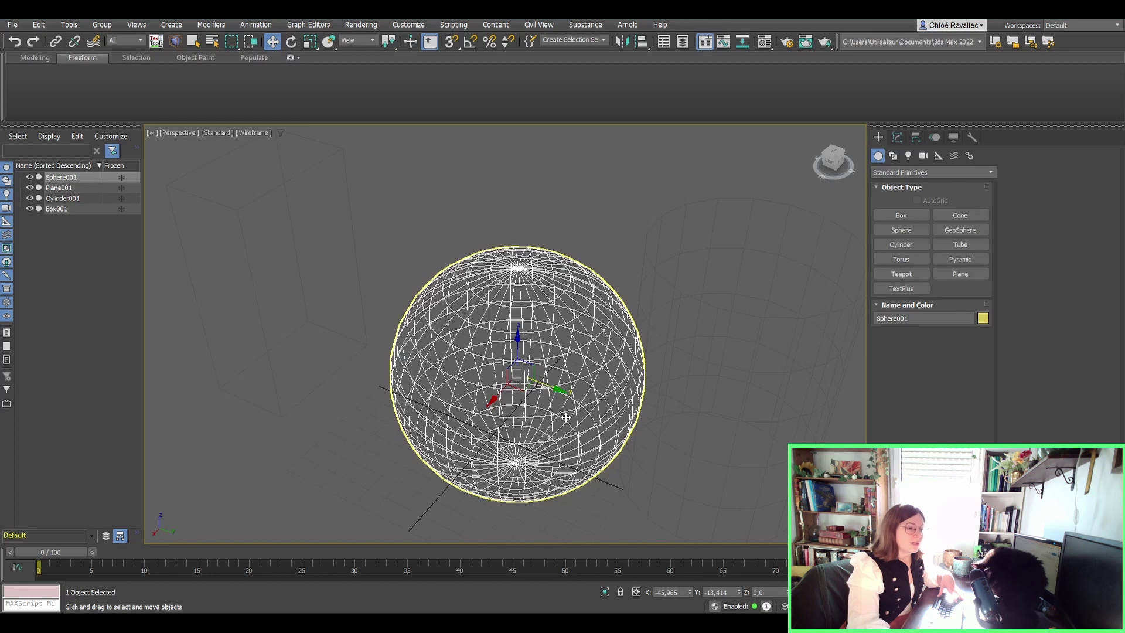
pyautogui.press('F2')
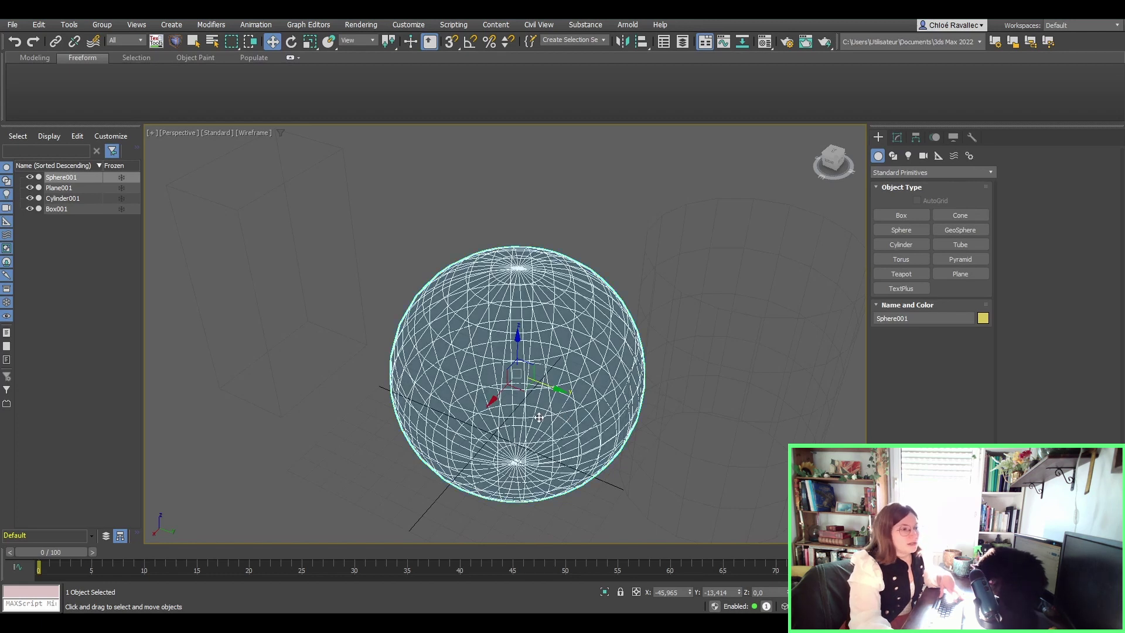
pyautogui.keyDown('alt'); pyautogui.moveTo(737, 371); pyautogui.dragTo(626, 454, button='middle'); pyautogui.keyUp('alt')
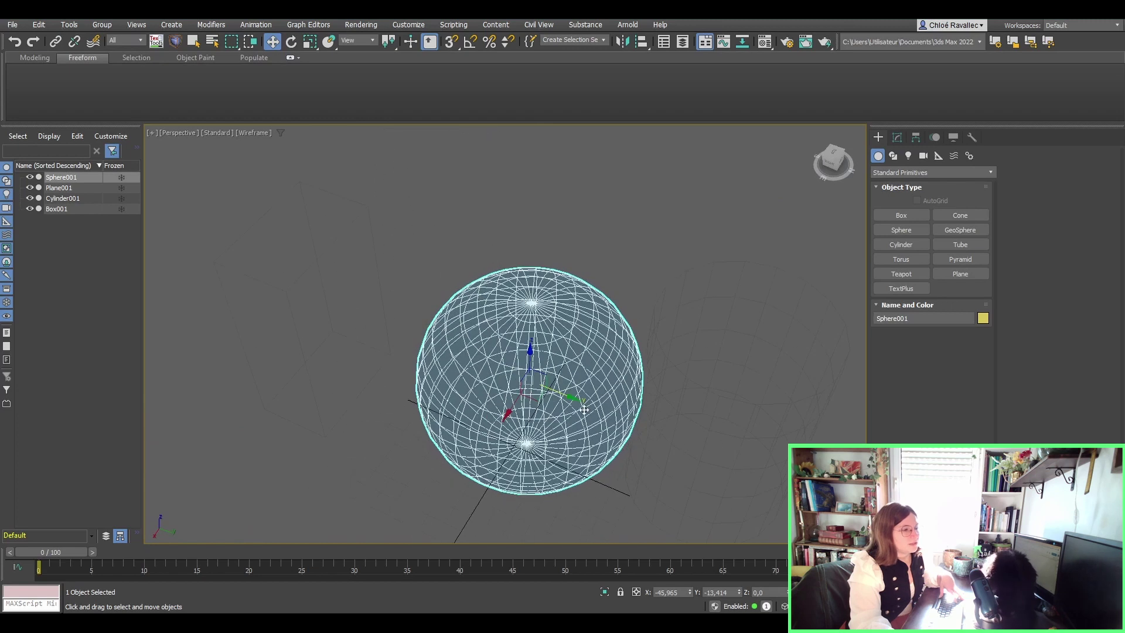
pyautogui.scroll(3, 580, 399)
pyautogui.scroll(-5, 578, 381)
pyautogui.moveTo(578, 402)
pyautogui.mouseDown(button='middle')
pyautogui.moveTo(572, 344)
pyautogui.moveTo(549, 336)
pyautogui.moveTo(494, 371)
pyautogui.mouseUp(button='middle')
pyautogui.press('F3')
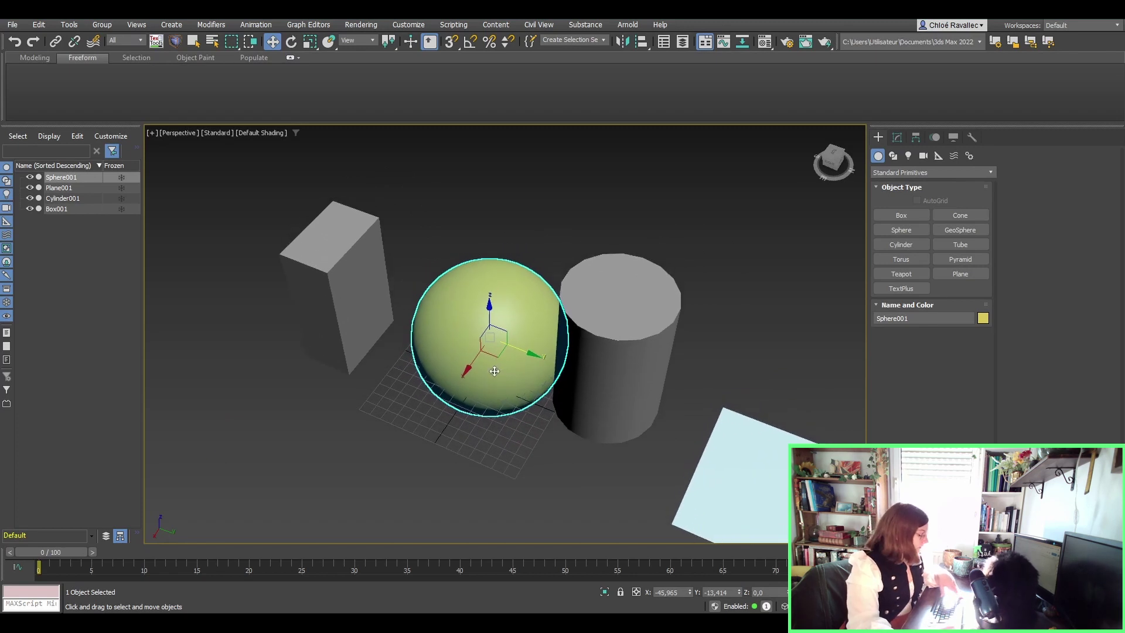
# Turn on edged faces in the shaded viewport and inspect the polygons of the sphere and cylinder.
pyautogui.press('F4')
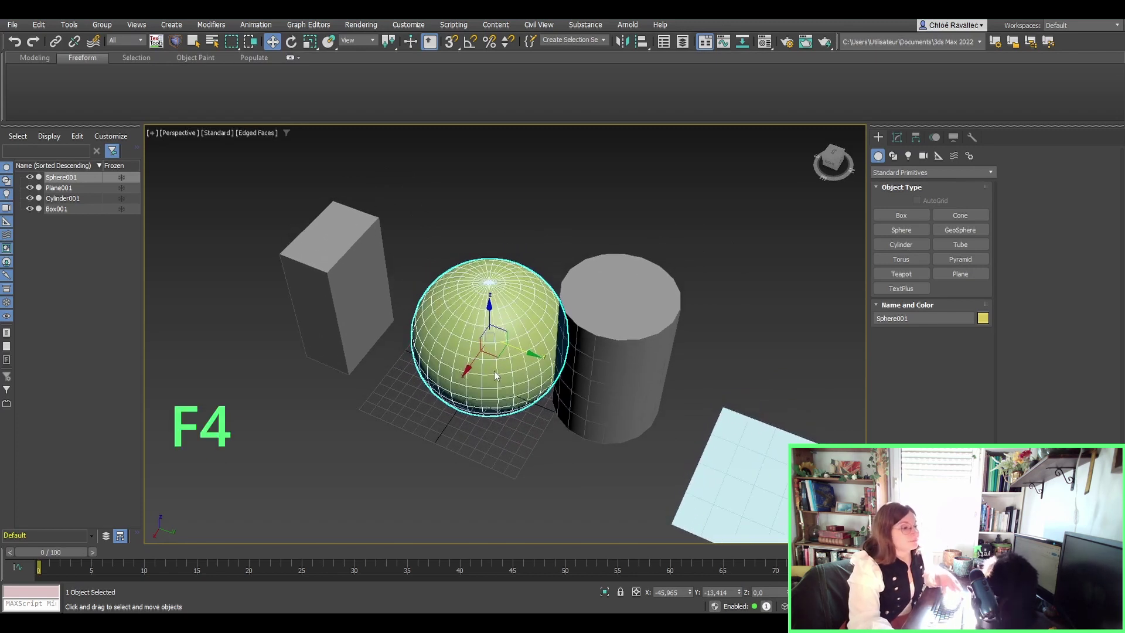
pyautogui.scroll(2, 494, 371)
pyautogui.scroll(2, 494, 371)
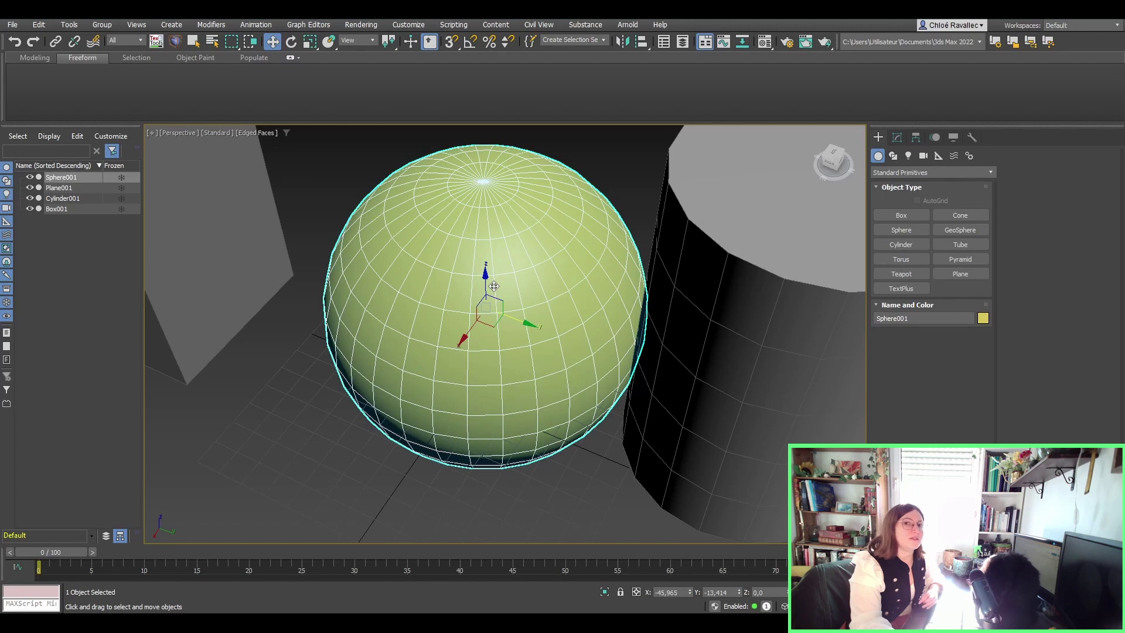
pyautogui.moveTo(507, 384); pyautogui.dragTo(569, 410, button='middle')
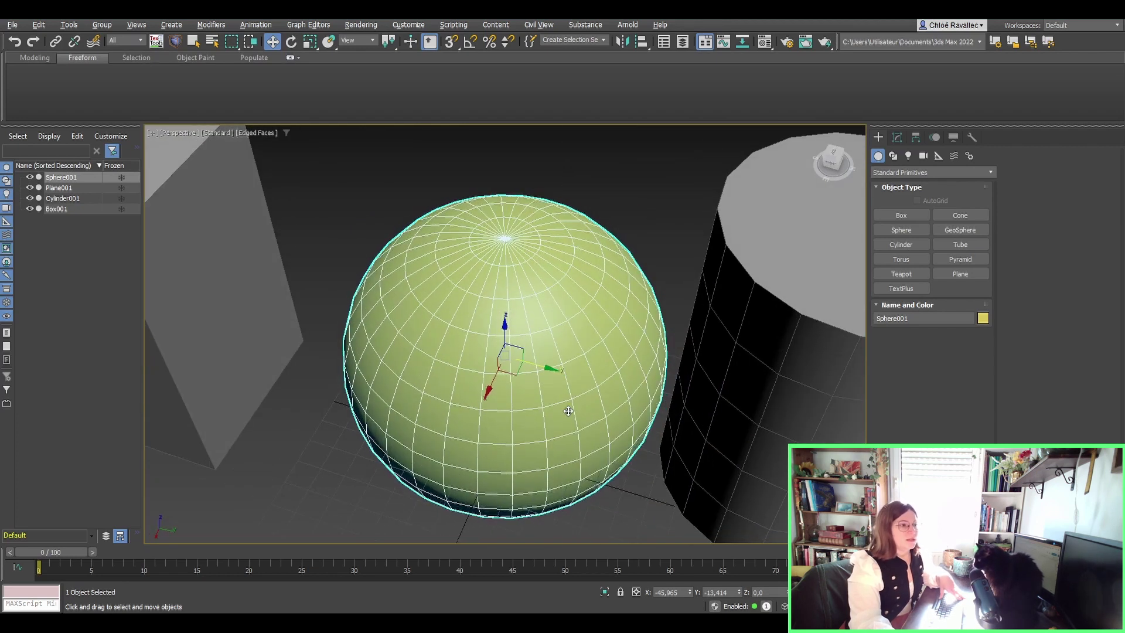
pyautogui.scroll(-3, 569, 410)
pyautogui.click(569, 410)
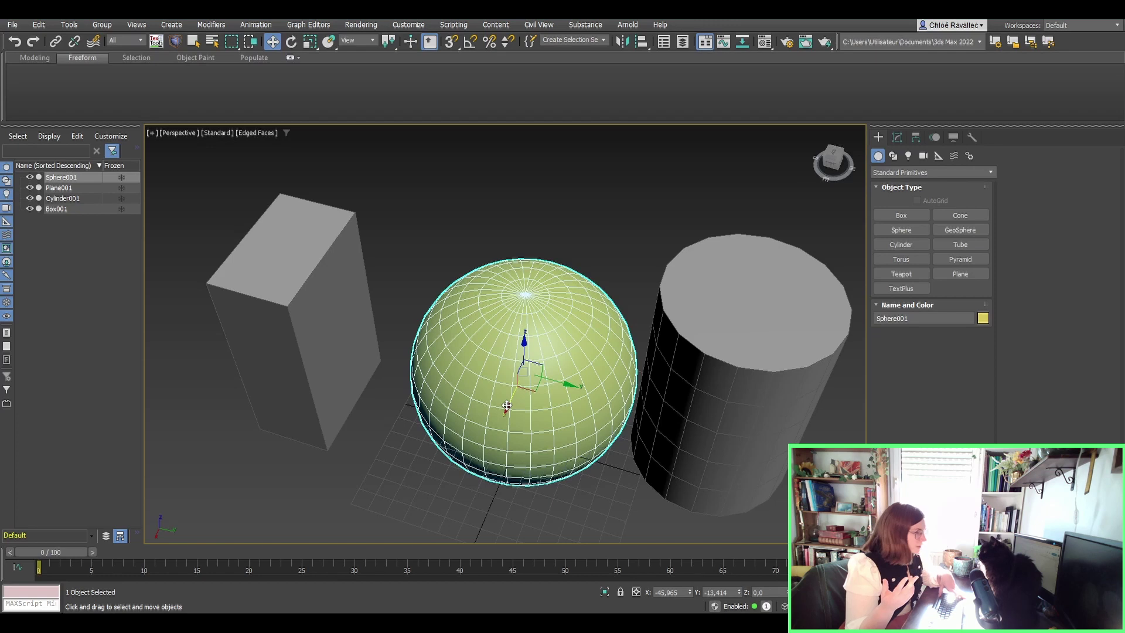
# Toggle edged faces off and on again, and move the sphere against the cylinder, at about X 12.5, Y 75.8.
pyautogui.press('F4')
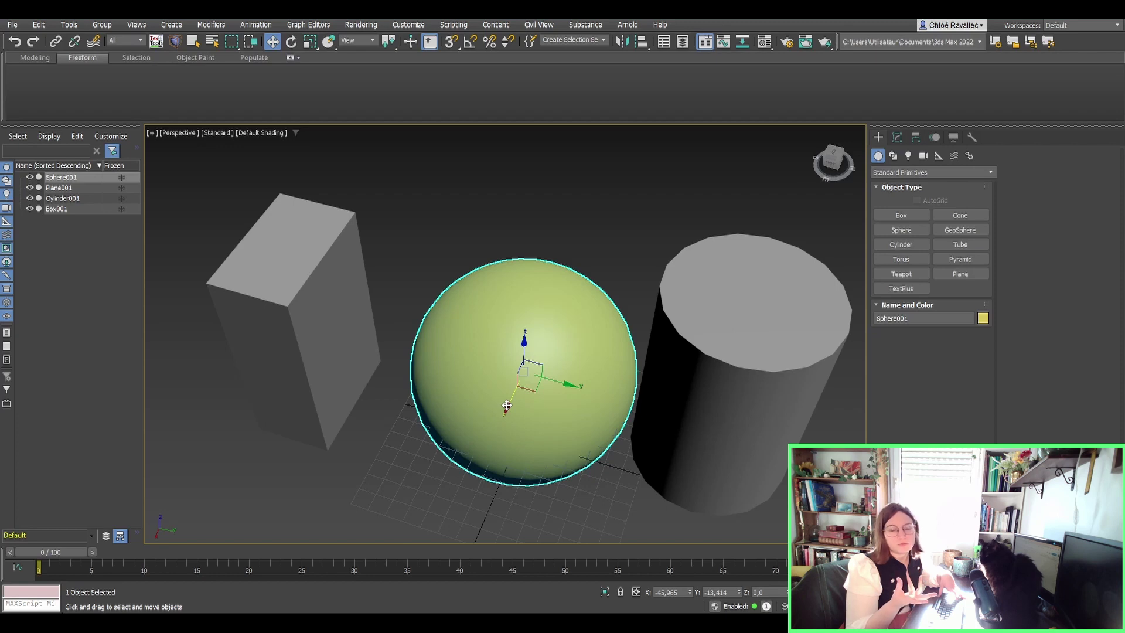
pyautogui.press('F4')
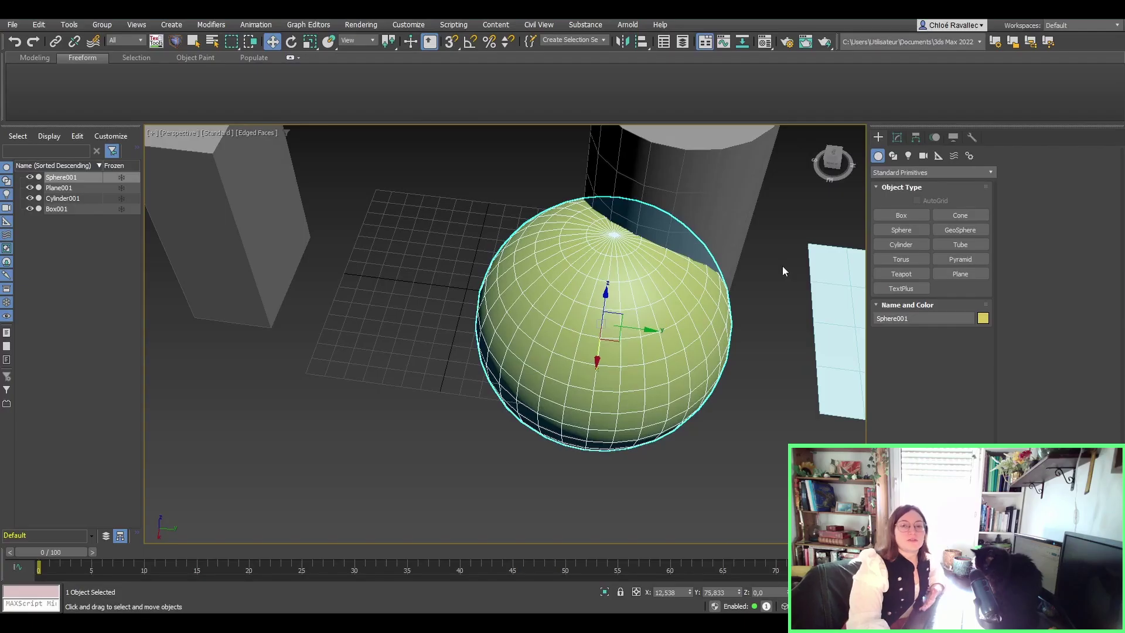
pyautogui.moveTo(606, 286); pyautogui.dragTo(573, 365, button='middle')
pyautogui.scroll(-4, 573, 364)
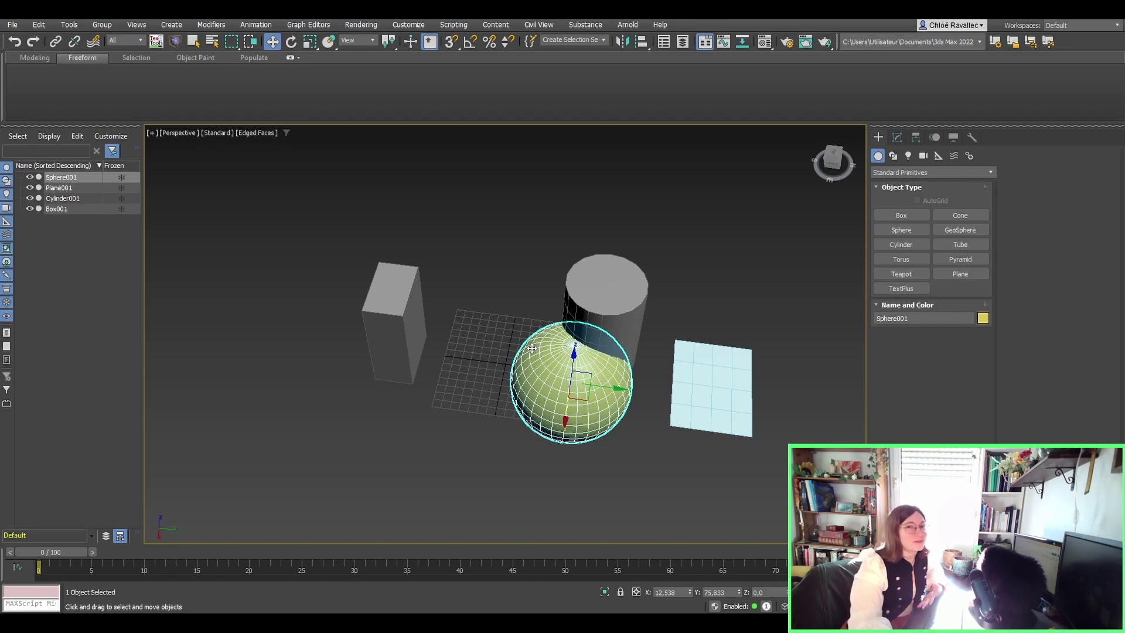
# Undo the recent moves of the sphere, and undo and redo the unhiding of the plane.
pyautogui.moveTo(531, 348); pyautogui.dragTo(426, 359, button='middle')
pyautogui.moveTo(482, 337); pyautogui.dragTo(559, 332, button='middle')
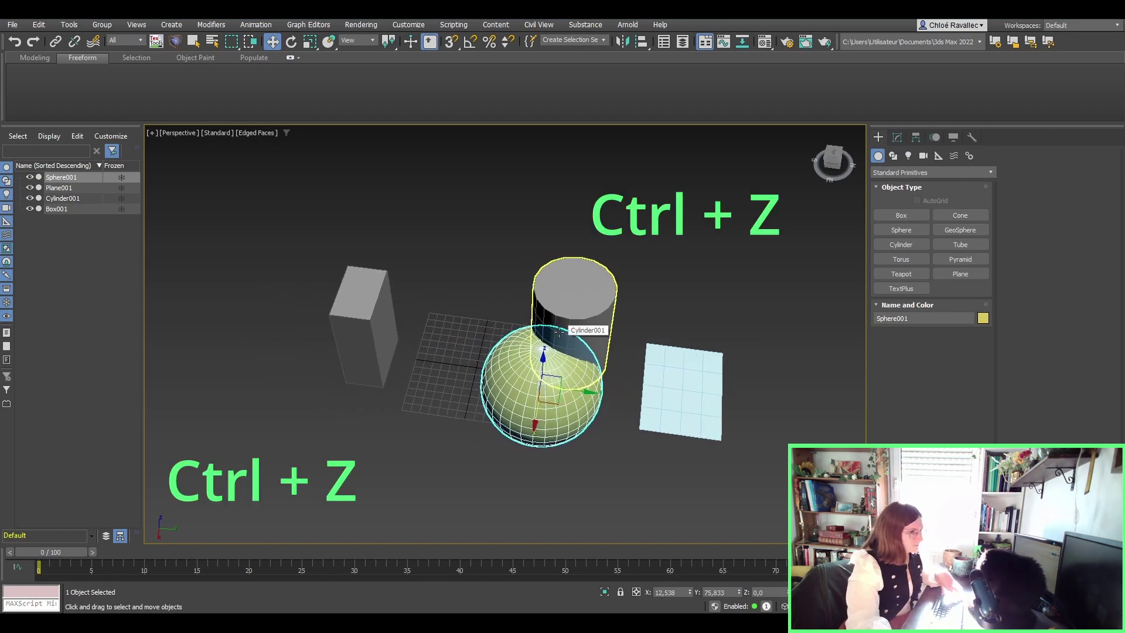
pyautogui.hotkey('ctrl', 'z')
pyautogui.hotkey('ctrl', 'z')
pyautogui.hotkey('ctrl', 'z')
pyautogui.hotkey('ctrl', 'z')
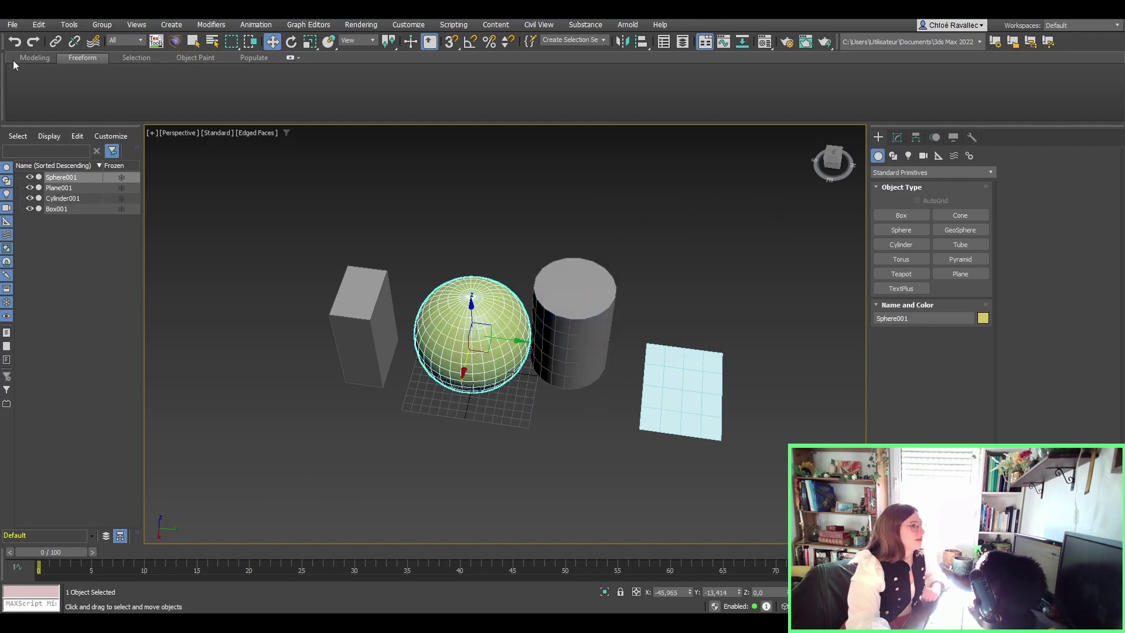
pyautogui.click(11, 42)
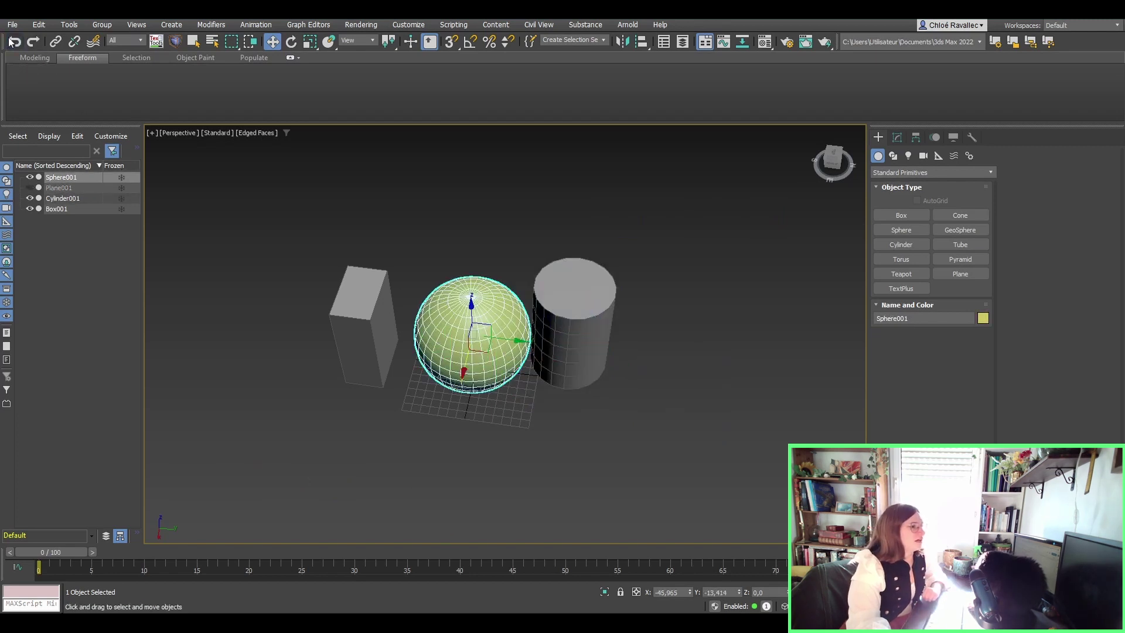
pyautogui.click(33, 41)
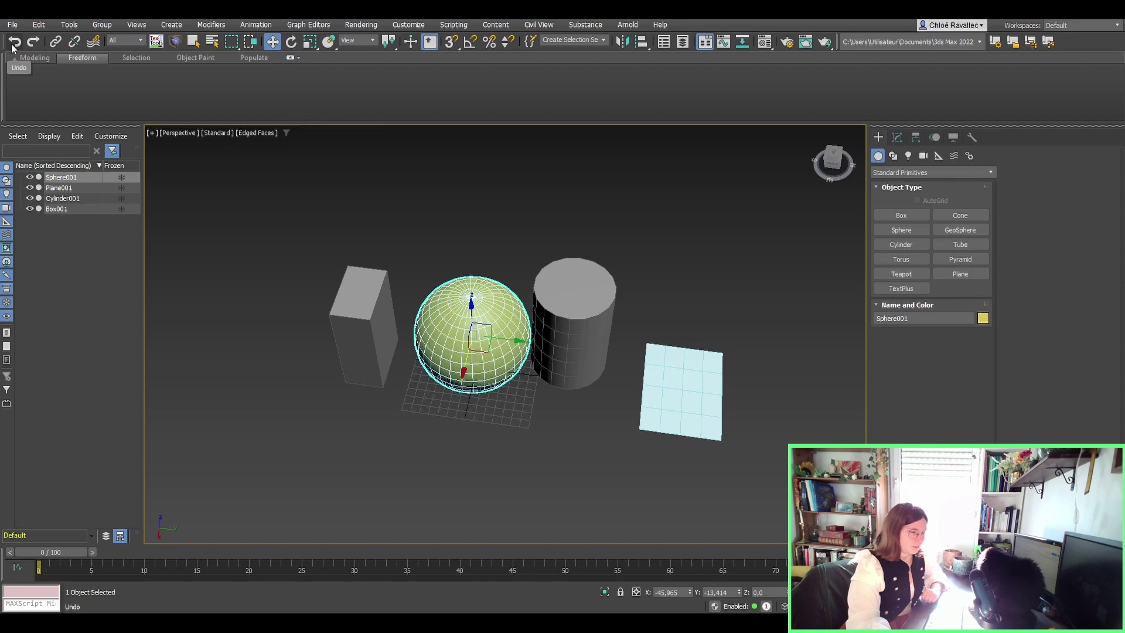
# Redo the undone sphere moves, stepping back one action to keep the sphere selected against the cylinder.
pyautogui.moveTo(448, 285); pyautogui.dragTo(427, 281, button='middle')
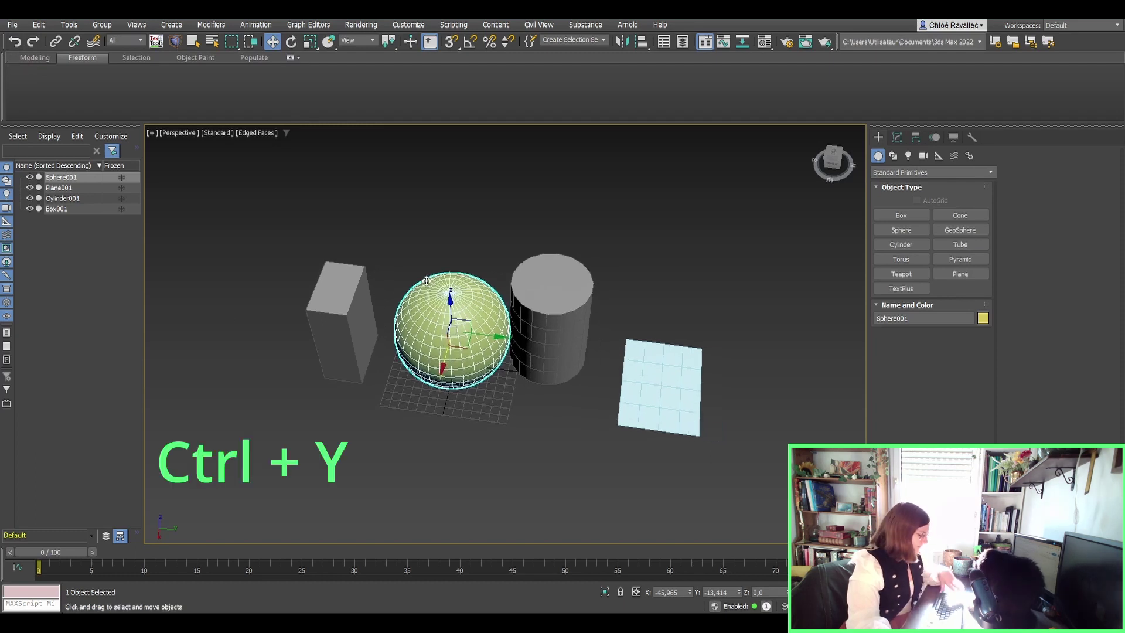
pyautogui.hotkey('ctrl', 'y')
pyautogui.hotkey('ctrl', 'y')
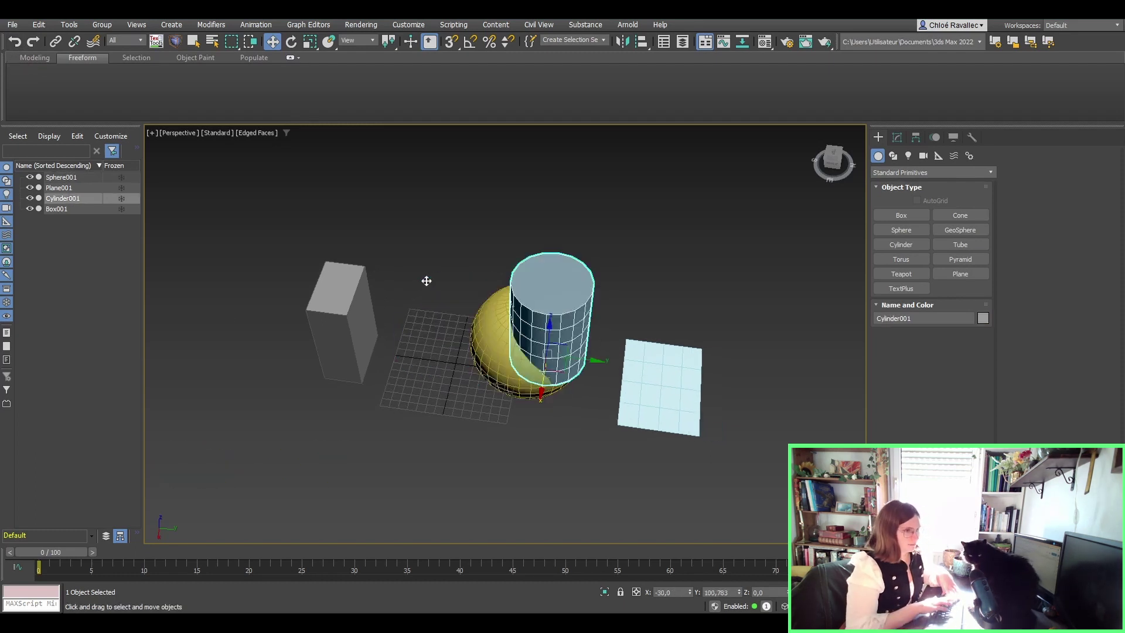
pyautogui.hotkey('ctrl', 'z')
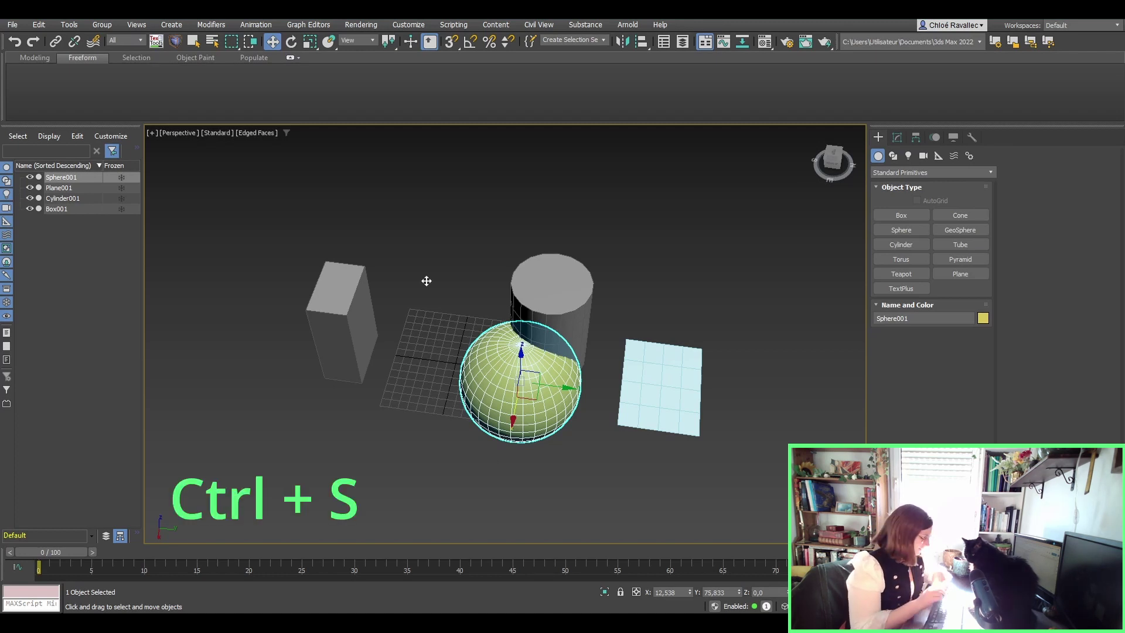
# Save the scene on the desktop (Bureau) as a 3ds Max file named Test.
pyautogui.hotkey('ctrl', 's')
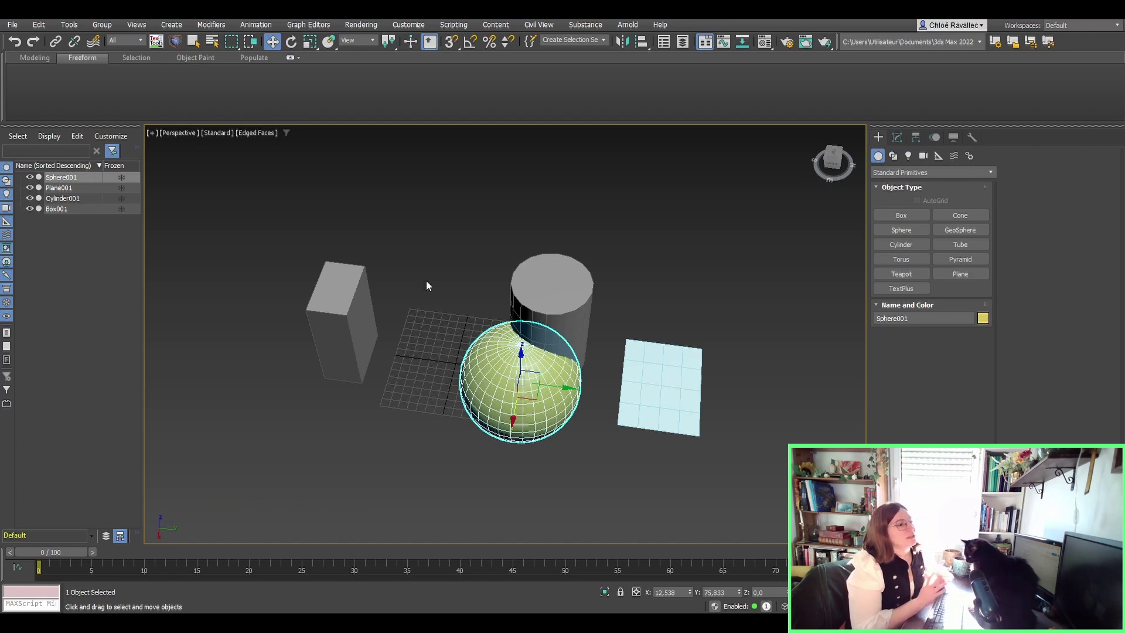
pyautogui.click(13, 25)
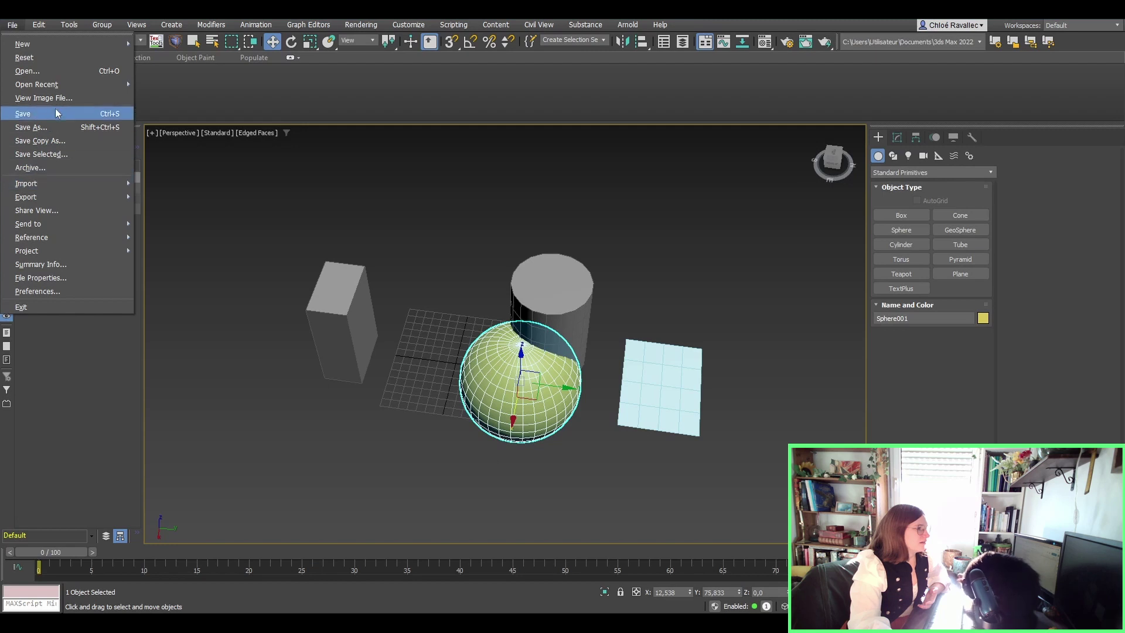
pyautogui.click(114, 115)
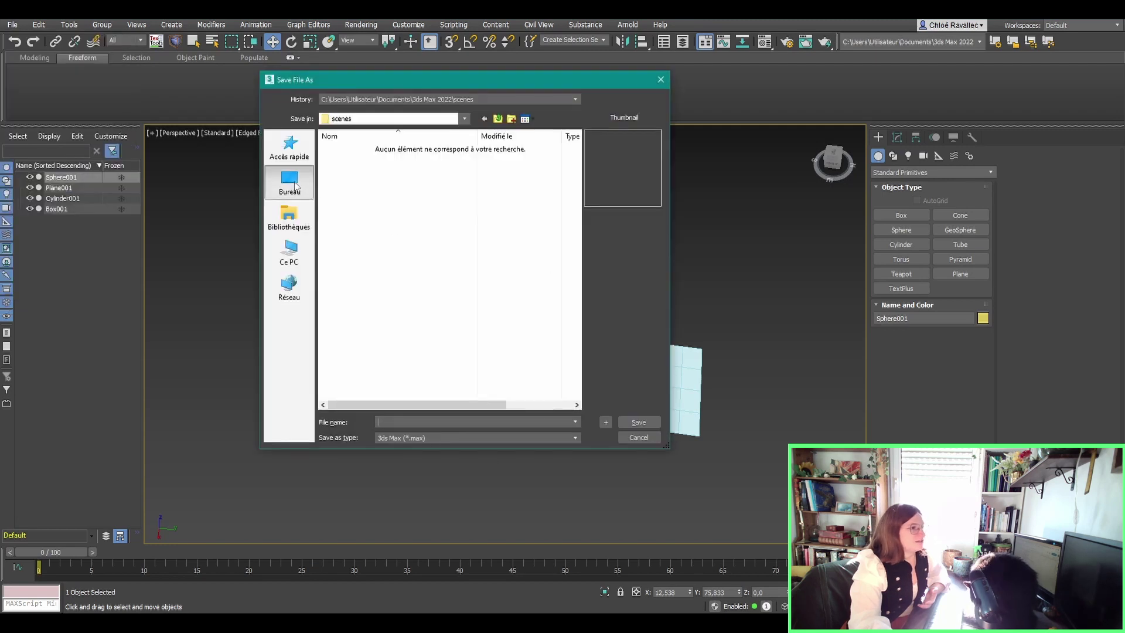
pyautogui.click(289, 181)
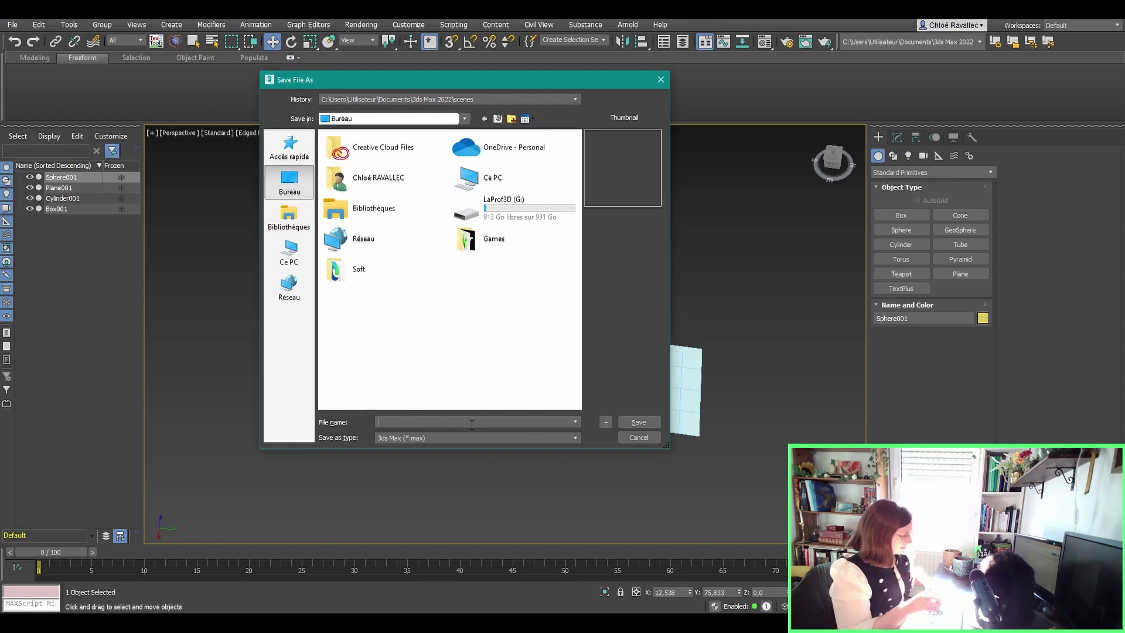
pyautogui.write('Ts')
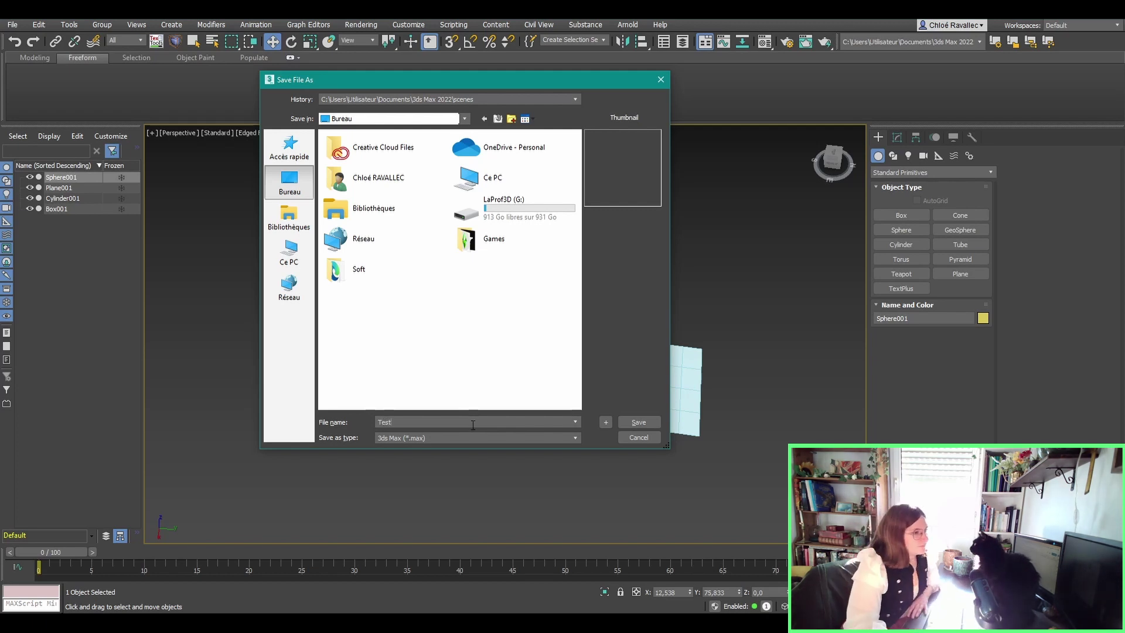
pyautogui.press('Return')
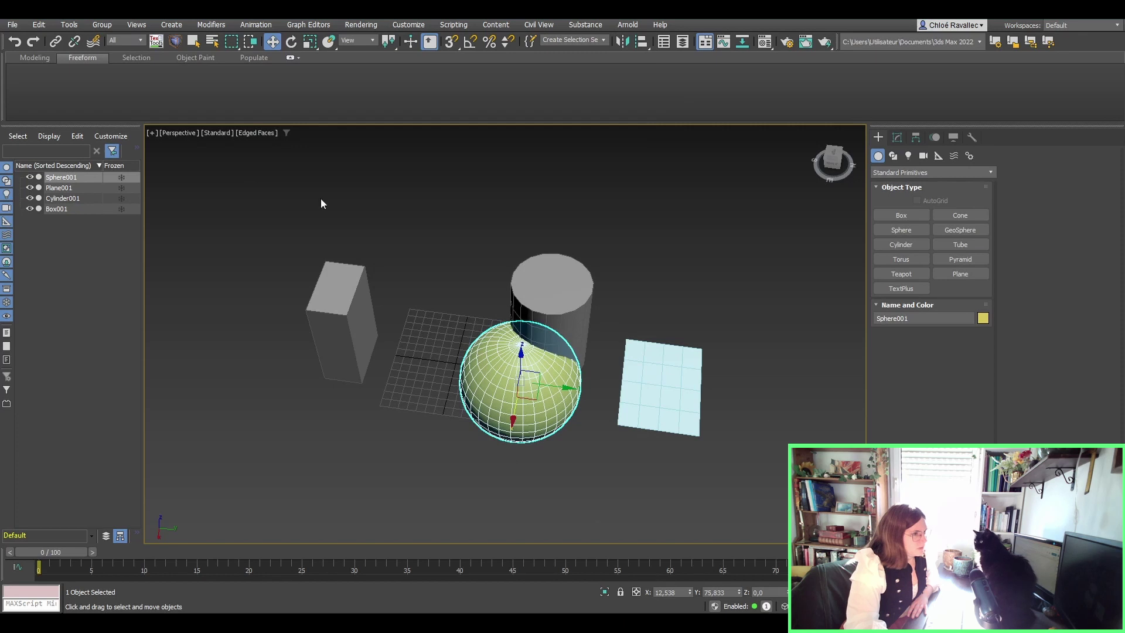
pyautogui.moveTo(620, 296)
pyautogui.mouseDown(button='middle')
pyautogui.moveTo(698, 293)
pyautogui.moveTo(625, 316)
pyautogui.mouseUp(button='middle')
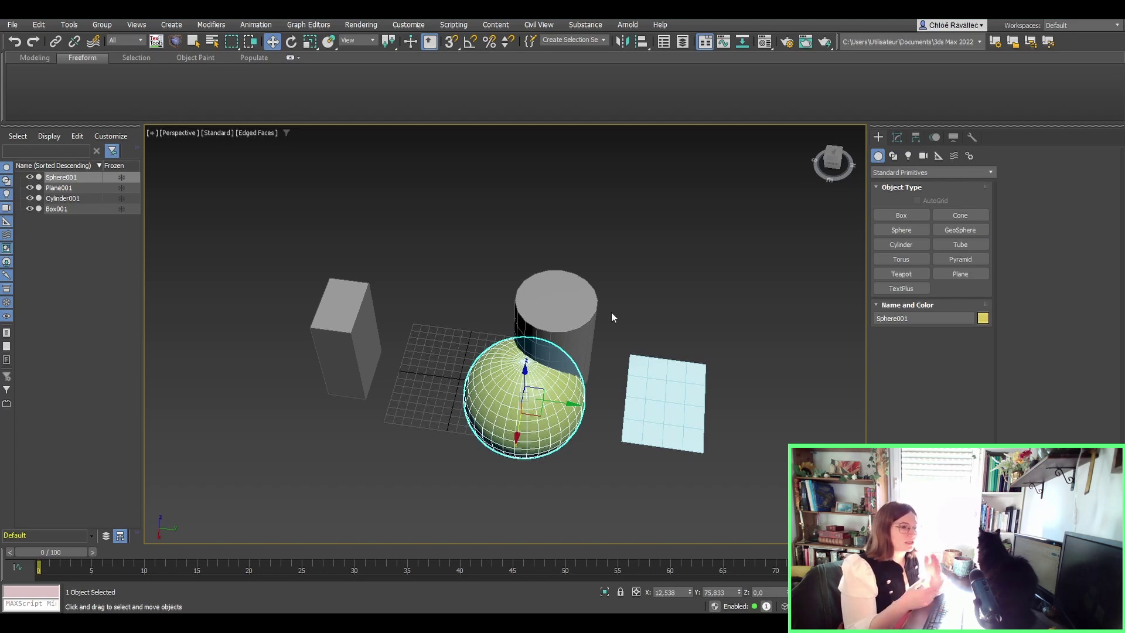
pyautogui.moveTo(611, 312); pyautogui.dragTo(684, 271, button='middle')
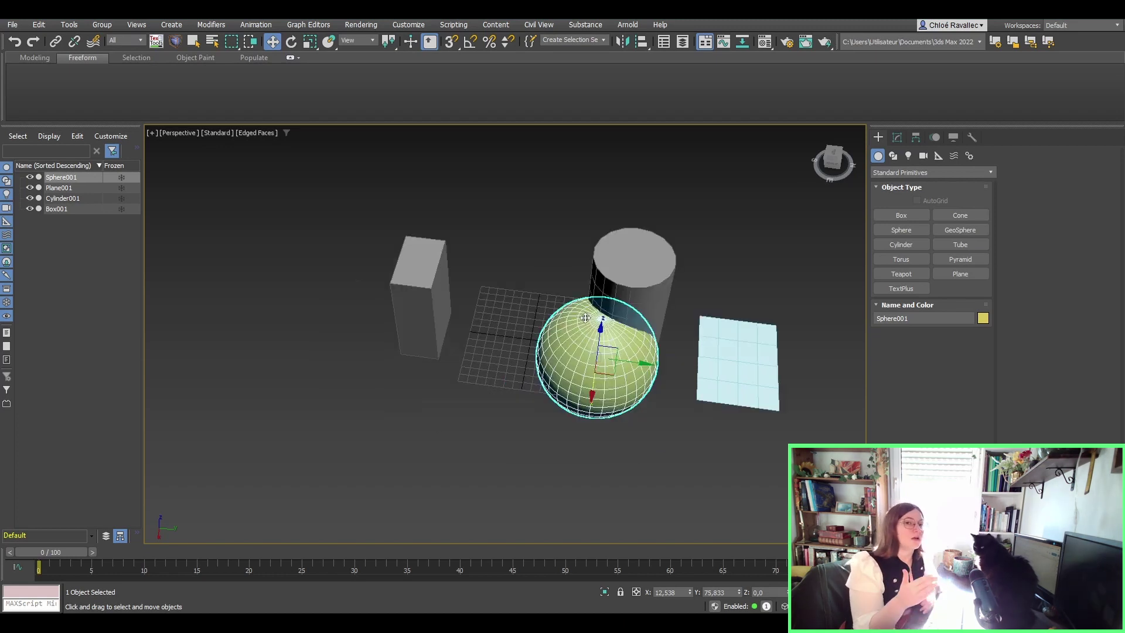
pyautogui.moveTo(586, 317); pyautogui.dragTo(522, 360, button='middle')
pyautogui.moveTo(683, 398); pyautogui.dragTo(618, 367, button='middle')
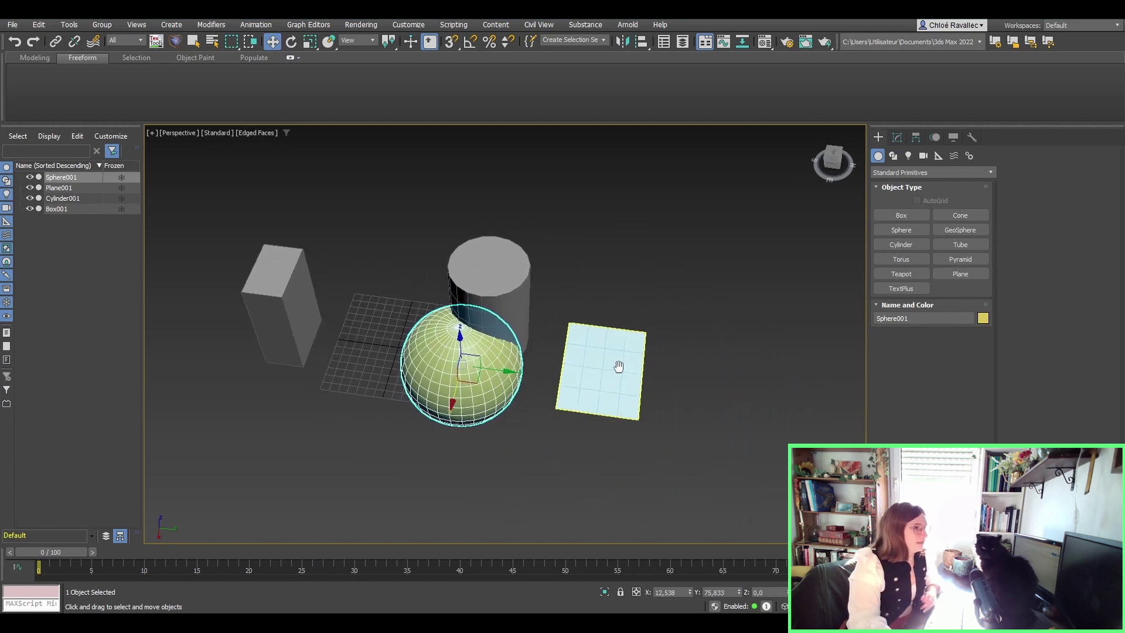